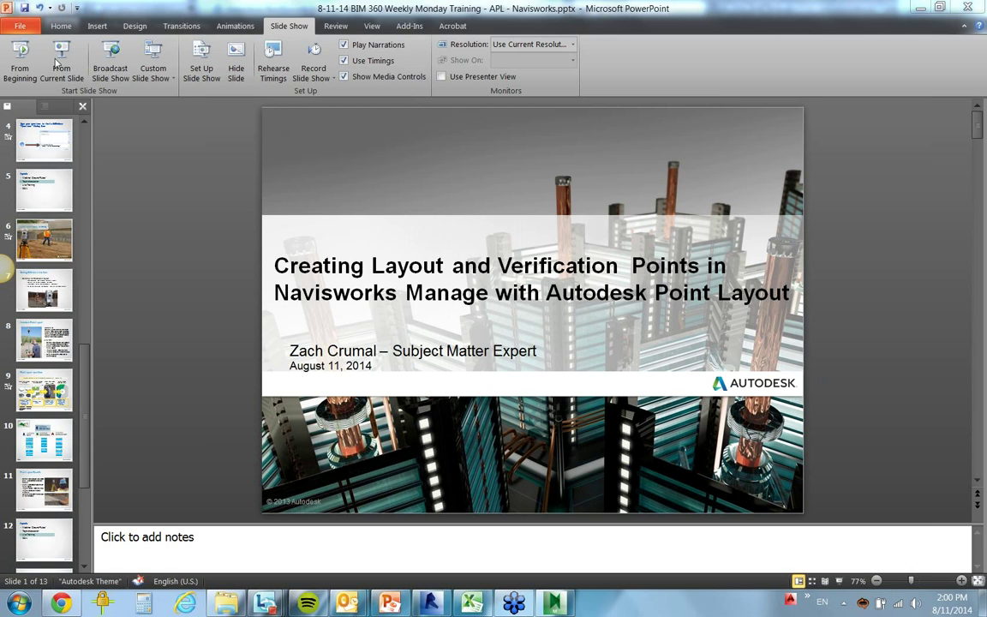
Run the PowerPoint slide show starting from the current title slide
{"action": "left_click", "coordinate": [63, 58]}
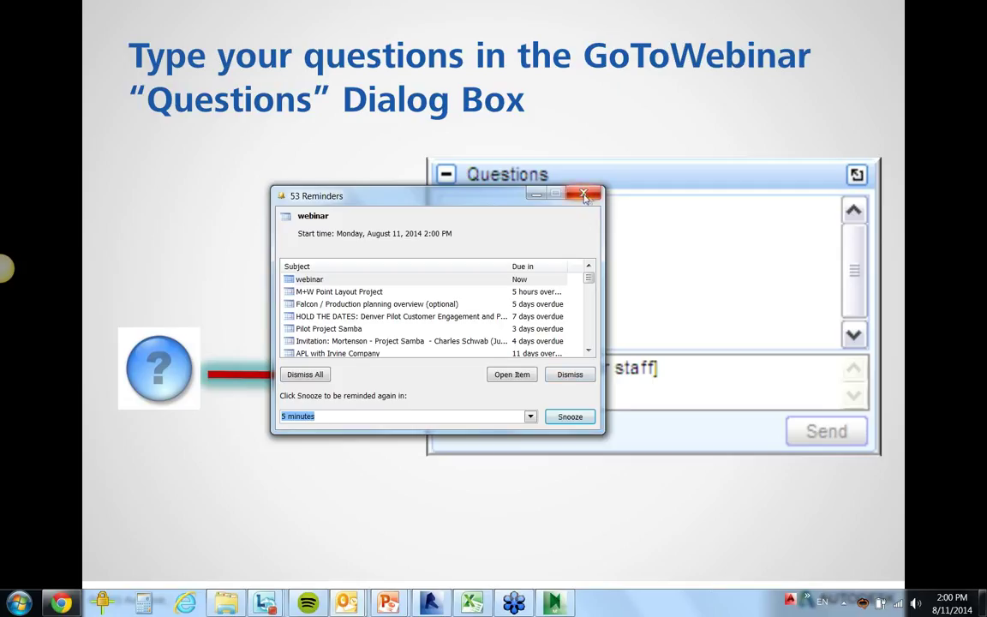
Close the Outlook Reminders window covering the GoToWebinar Questions slide
{"action": "left_click", "coordinate": [585, 195]}
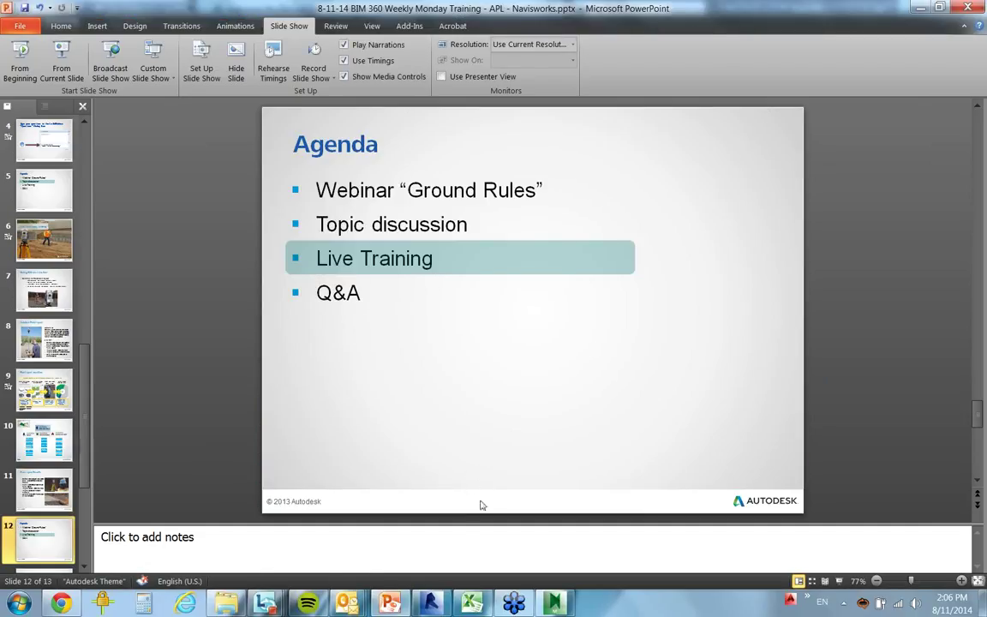
Bring Navisworks forward and drag the Point Layout palette down over the structural model
{"action": "left_click", "coordinate": [556, 603]}
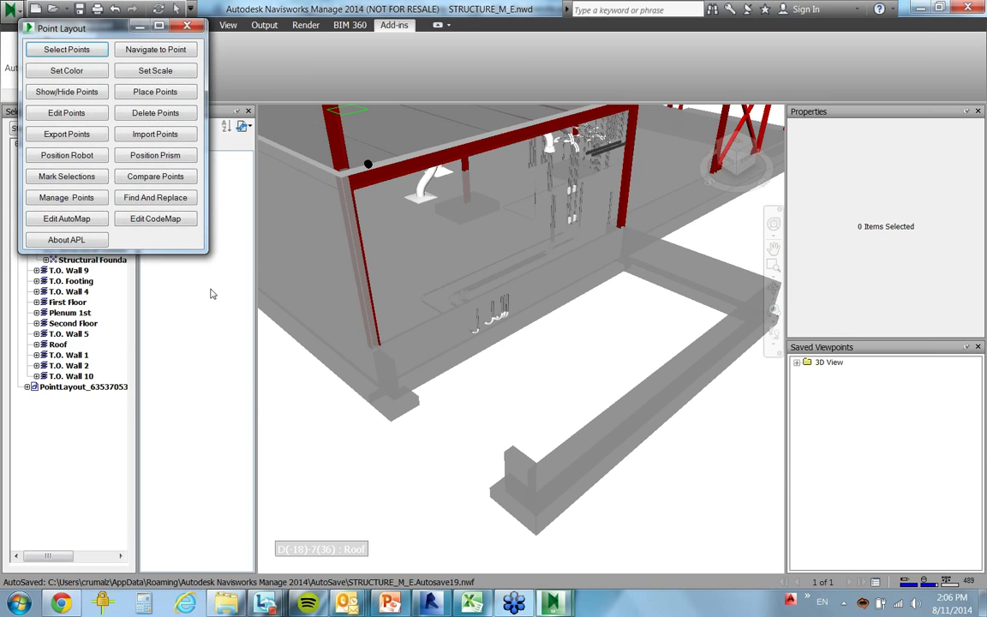
{"action": "mouse_move", "coordinate": [88, 28]}
{"action": "left_mouse_down"}
{"action": "mouse_move", "coordinate": [151, 282]}
{"action": "mouse_move", "coordinate": [136, 280]}
{"action": "left_mouse_up"}
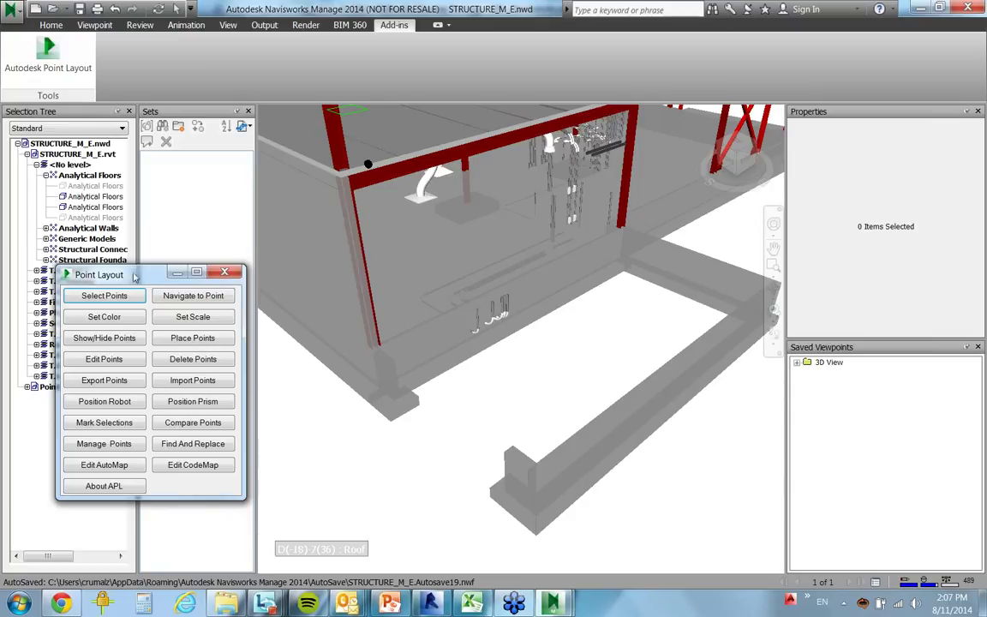
{"action": "left_click_drag", "start_coordinate": [134, 280], "coordinate": [131, 228]}
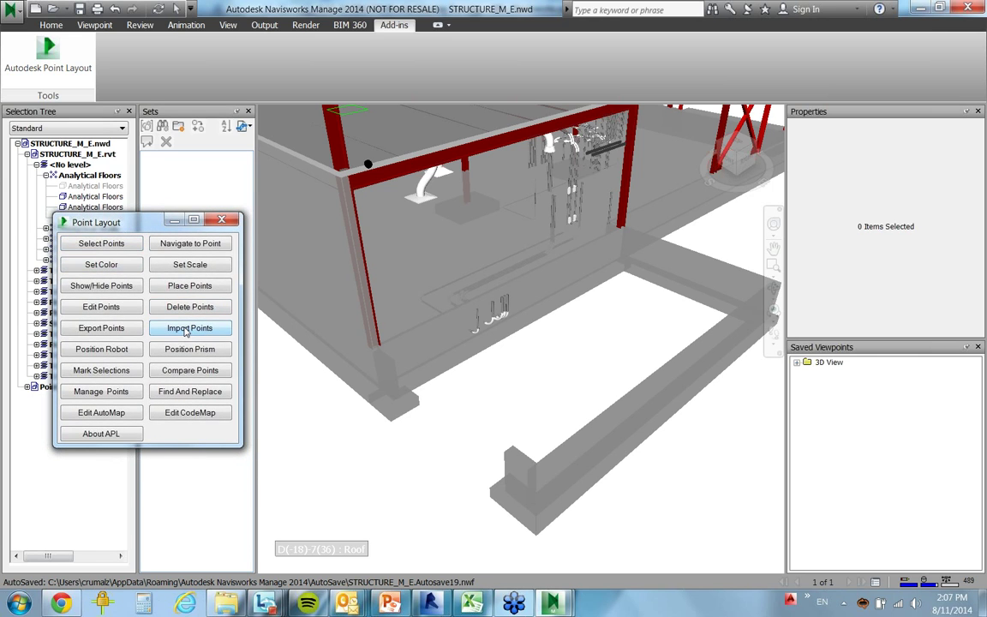
Import all seven points from the 'control struct me' CSV file in Downloads
{"action": "left_click", "coordinate": [186, 329]}
{"action": "left_click", "coordinate": [38, 155]}
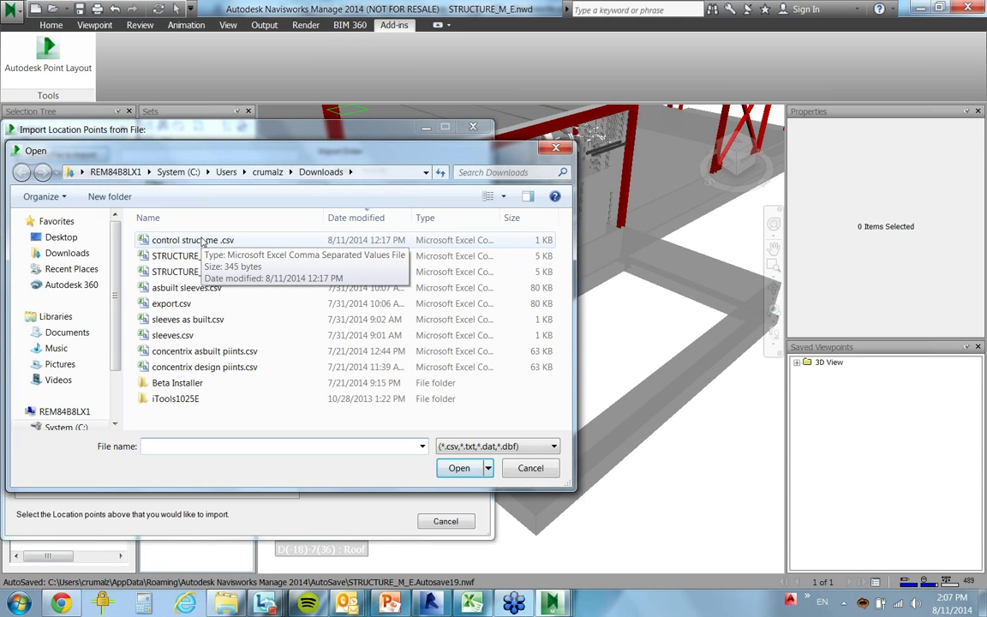
{"action": "double_click", "coordinate": [203, 242]}
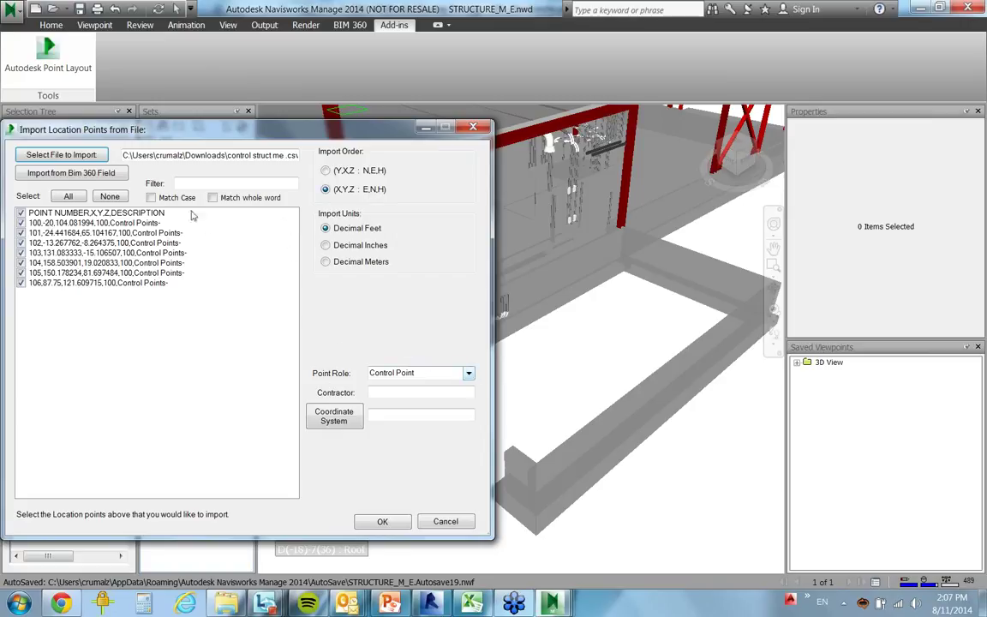
{"action": "left_click", "coordinate": [382, 520]}
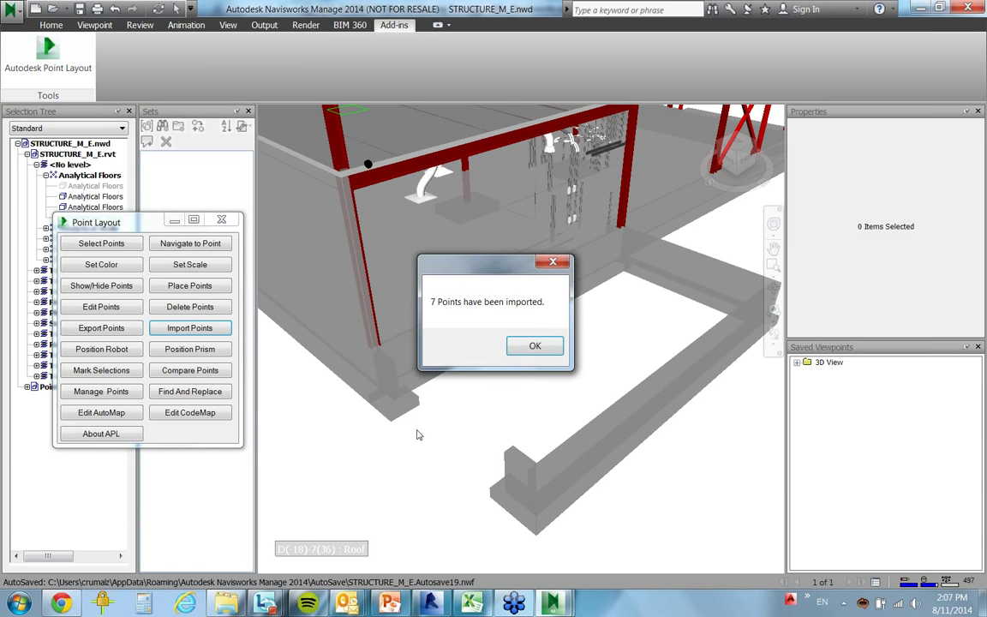
Dismiss the seven-points-imported message and pan to show ground beyond the footing
{"action": "left_click", "coordinate": [529, 347]}
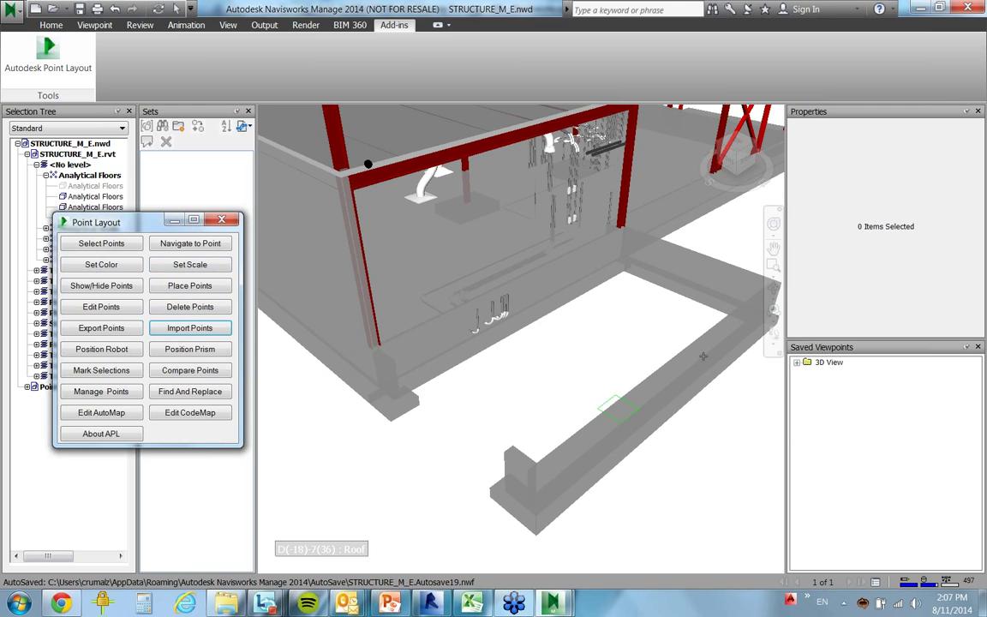
{"action": "left_click", "coordinate": [775, 249]}
{"action": "mouse_move", "coordinate": [346, 408]}
{"action": "left_mouse_down"}
{"action": "mouse_move", "coordinate": [618, 386]}
{"action": "mouse_move", "coordinate": [416, 292]}
{"action": "left_mouse_up"}
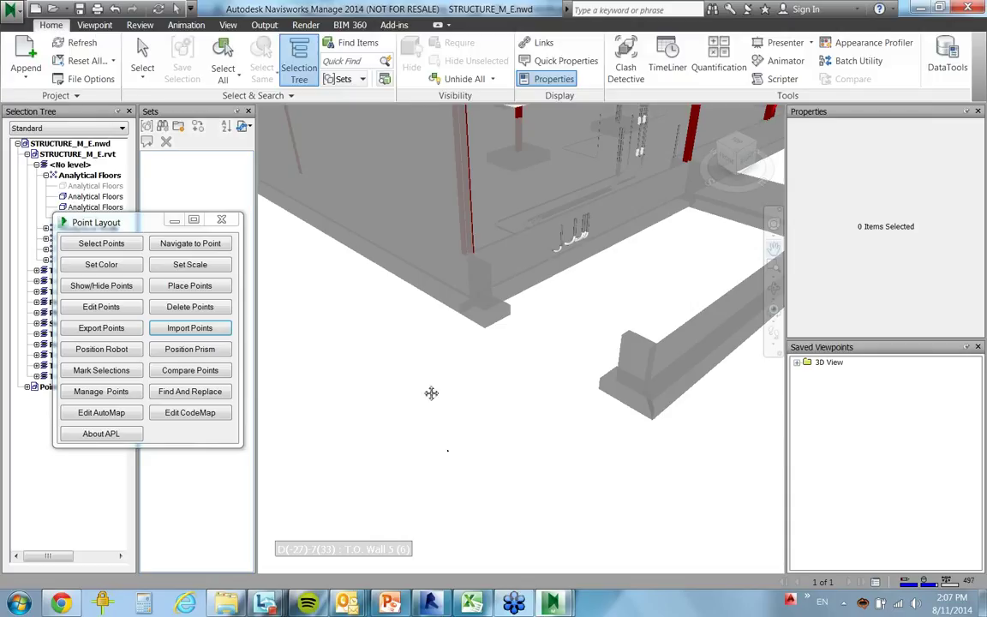
{"action": "left_click", "coordinate": [142, 60]}
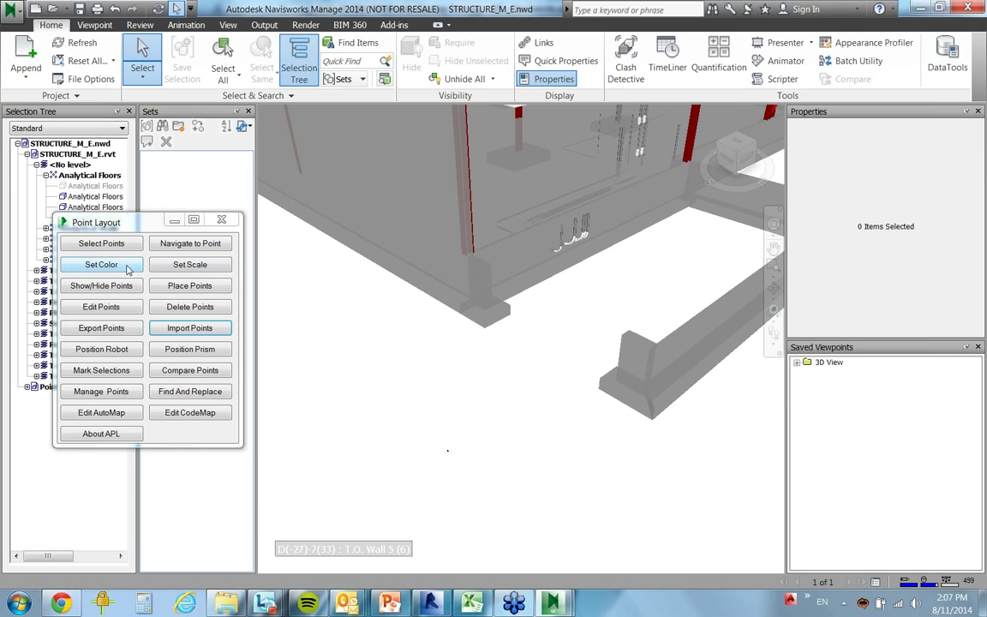
Set the scale of the filtered imported points to 10
{"action": "left_click", "coordinate": [173, 268]}
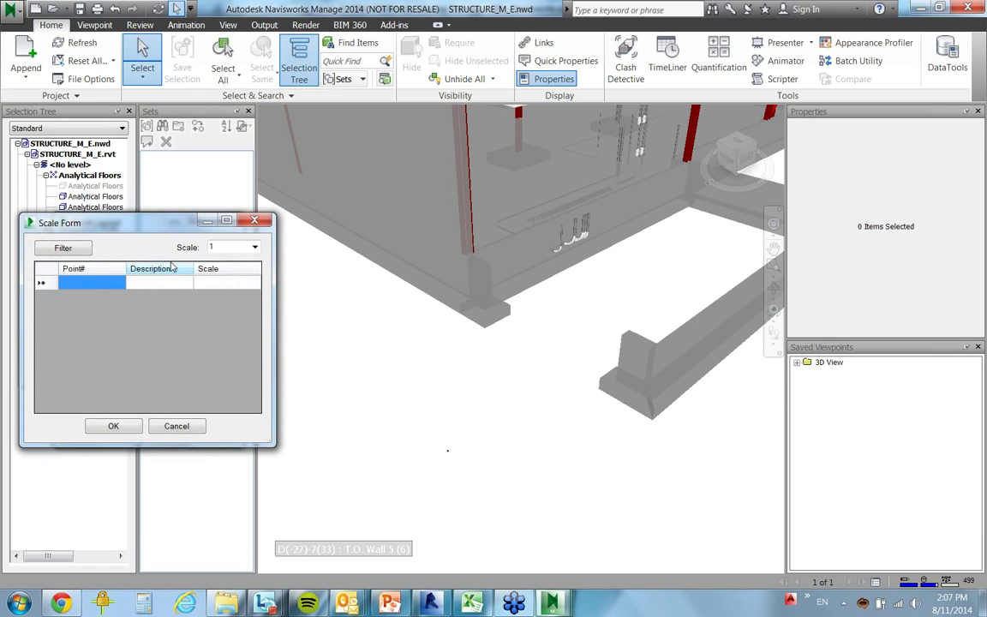
{"action": "left_click", "coordinate": [83, 249]}
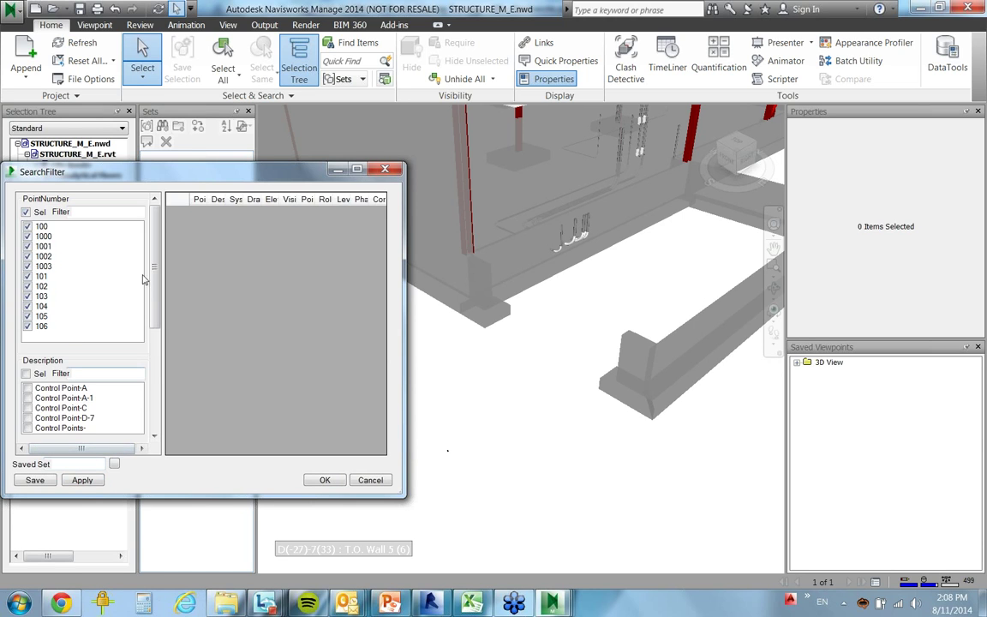
{"action": "left_click_drag", "start_coordinate": [155, 264], "coordinate": [155, 257]}
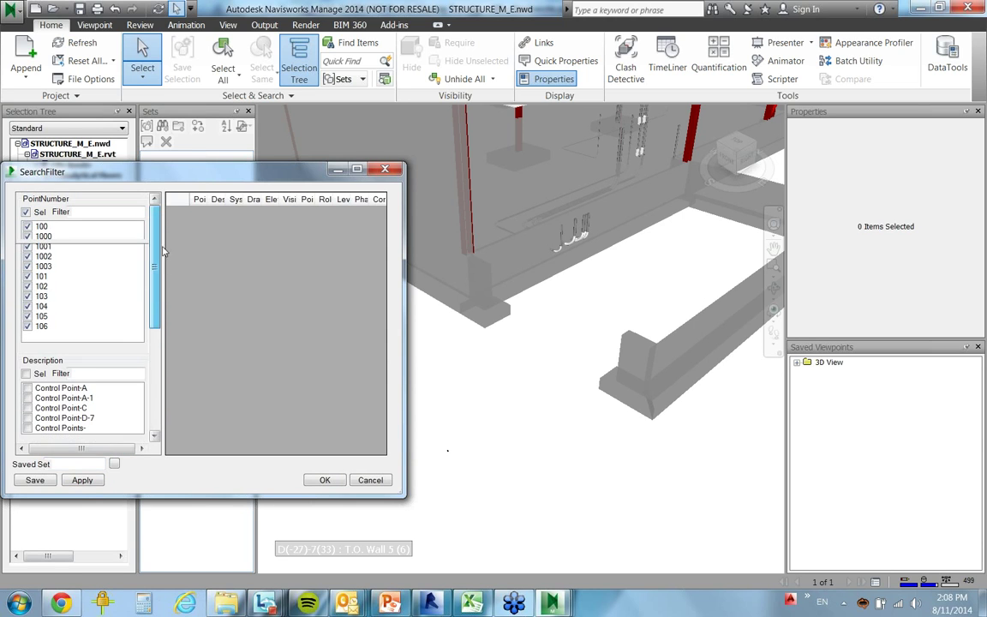
{"action": "left_click", "coordinate": [96, 480]}
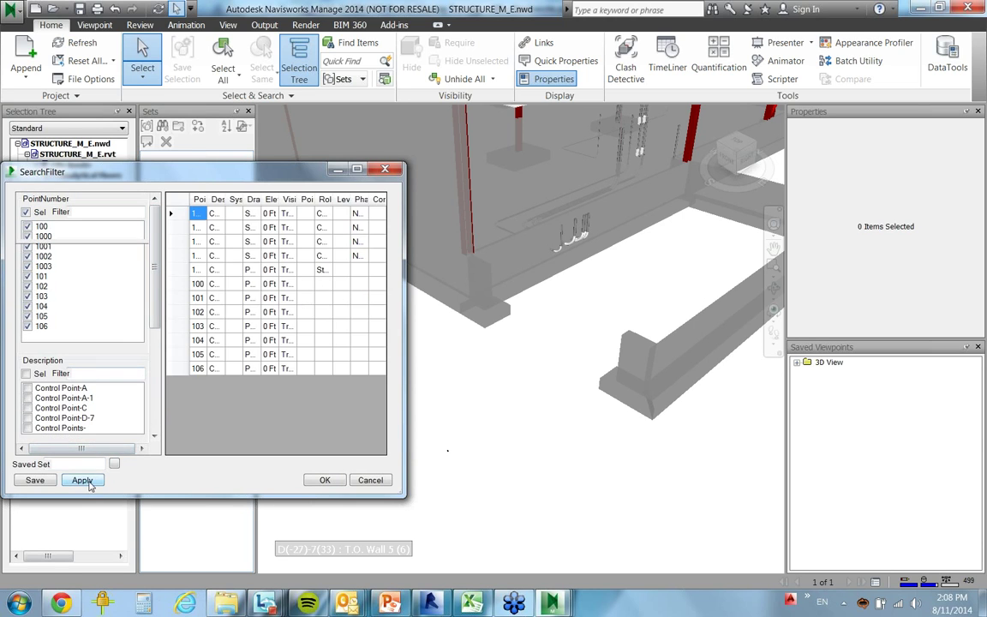
{"action": "left_click", "coordinate": [319, 479]}
{"action": "left_click", "coordinate": [255, 247]}
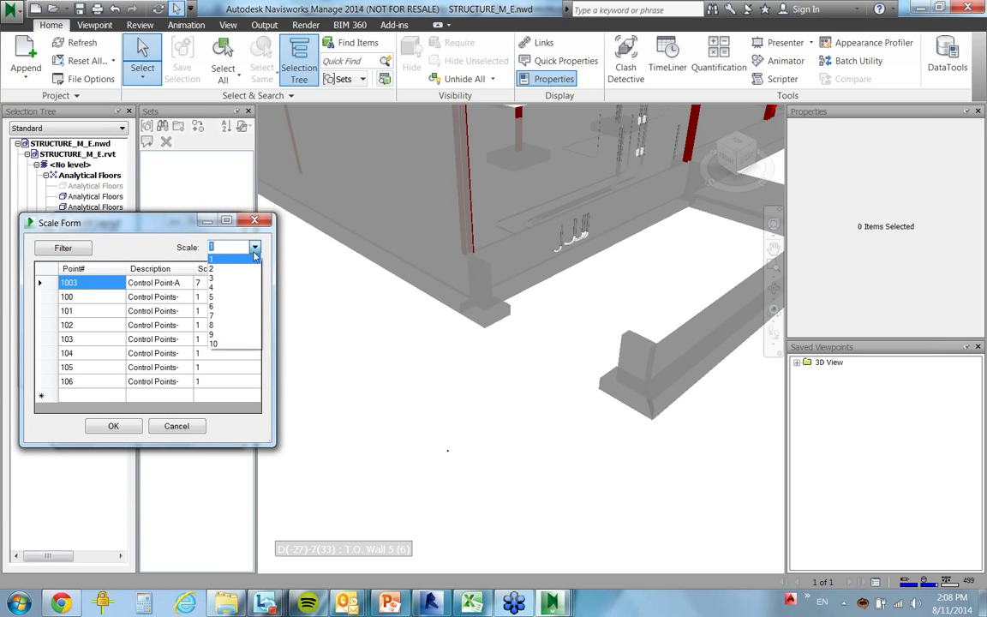
{"action": "left_click", "coordinate": [229, 341]}
{"action": "left_click", "coordinate": [120, 425]}
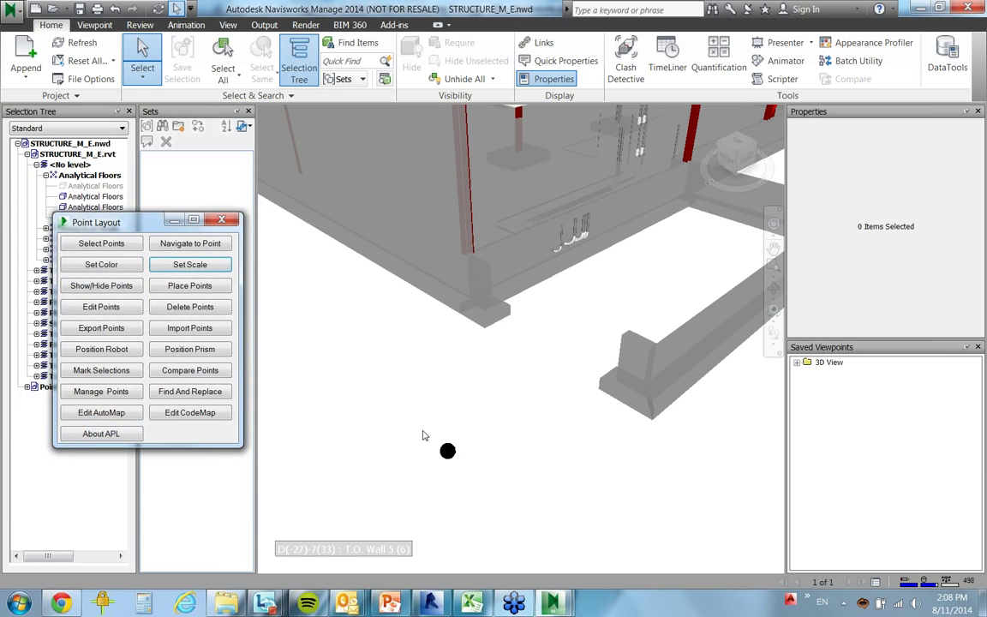
{"action": "left_click", "coordinate": [772, 266]}
{"action": "left_click_drag", "start_coordinate": [484, 388], "coordinate": [376, 493]}
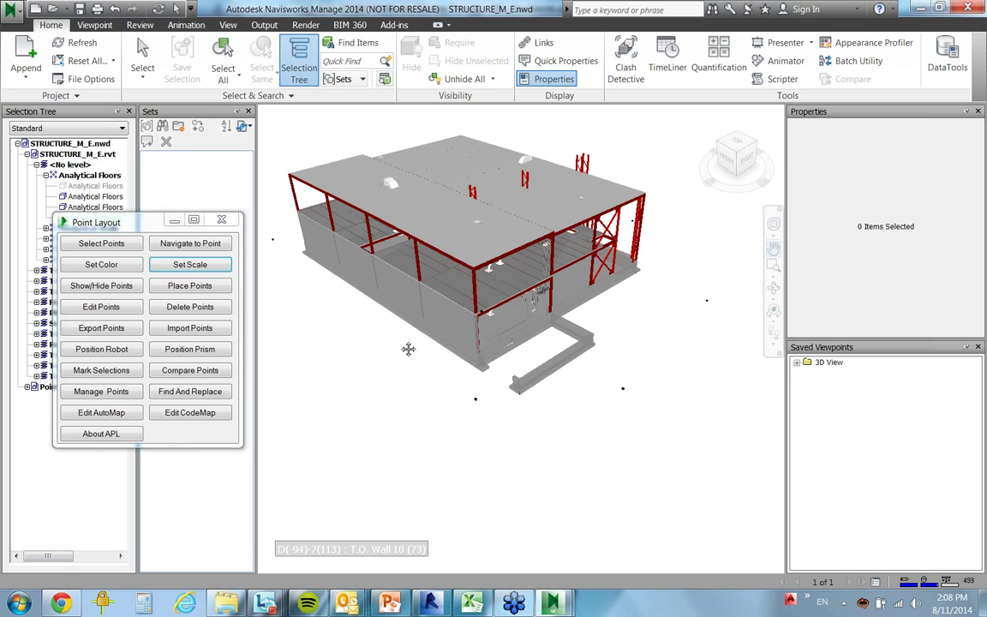
Colour the filtered imported points lime green
{"action": "left_click", "coordinate": [103, 263]}
{"action": "left_click", "coordinate": [72, 247]}
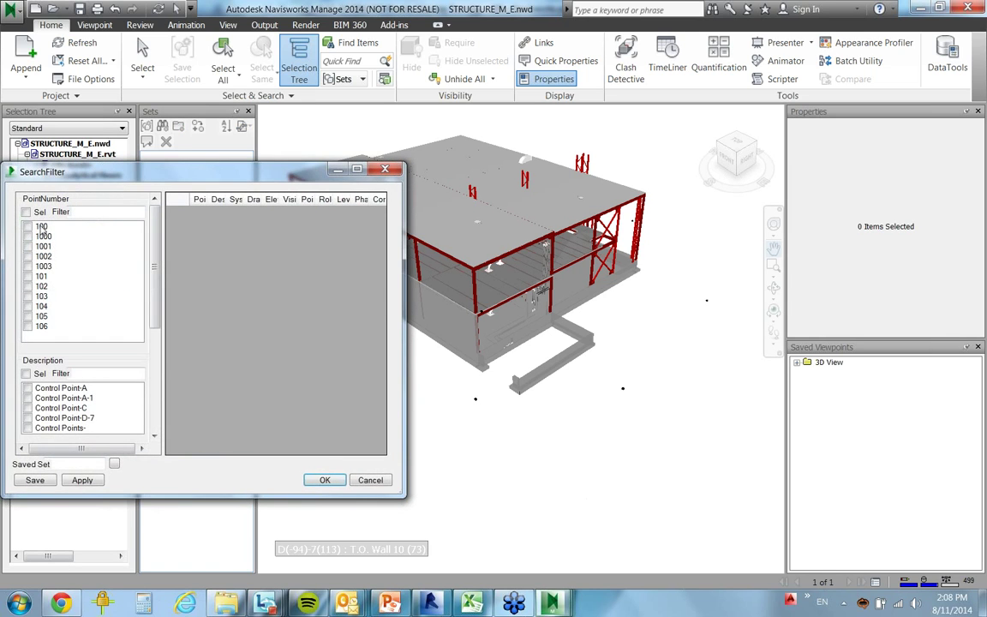
{"action": "left_click", "coordinate": [82, 480]}
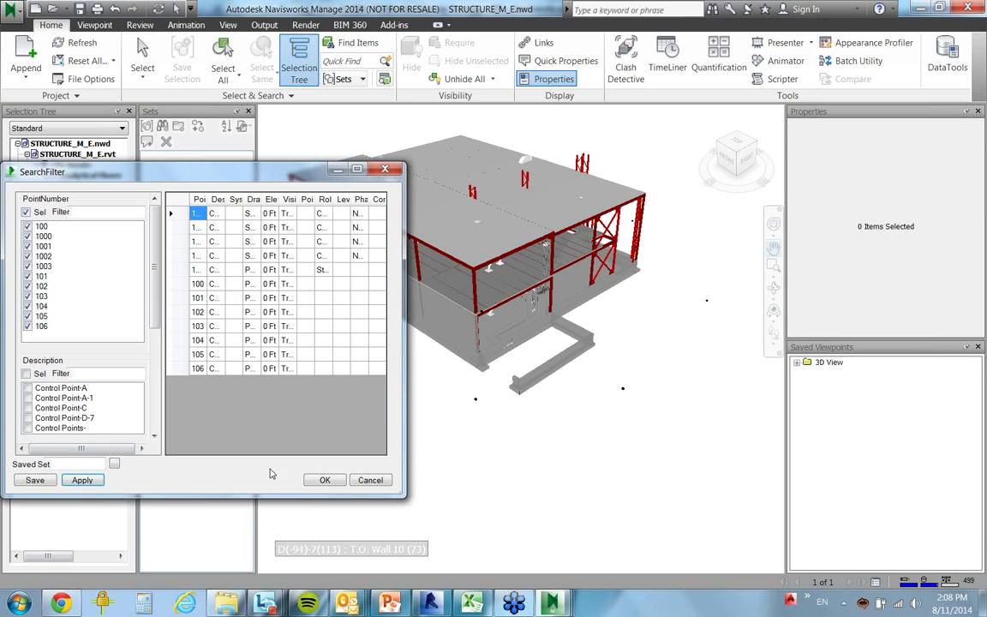
{"action": "left_click", "coordinate": [324, 480]}
{"action": "left_click", "coordinate": [135, 247]}
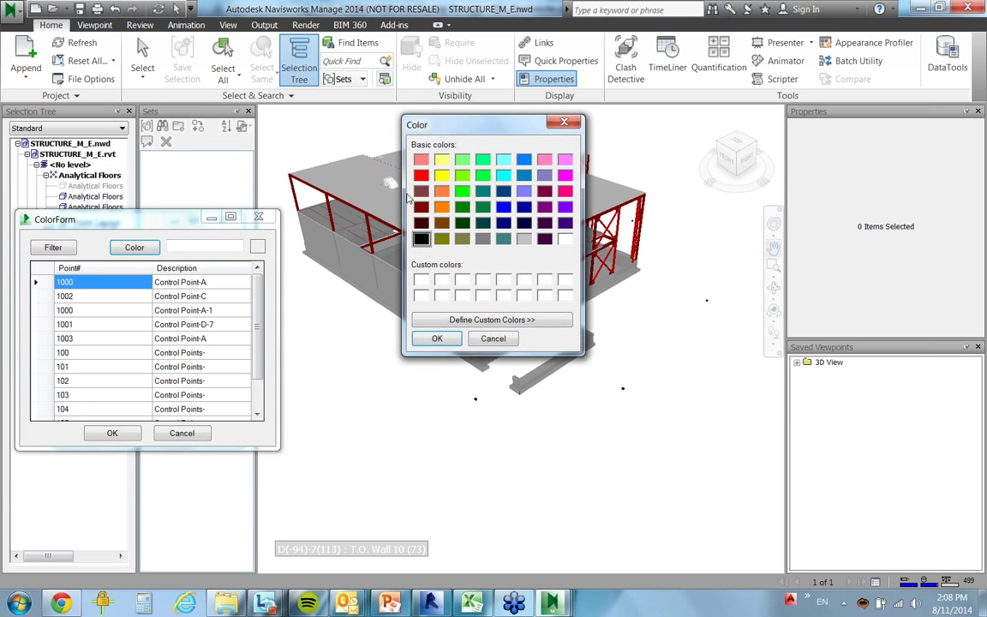
{"action": "left_click", "coordinate": [462, 192]}
{"action": "left_click", "coordinate": [437, 338]}
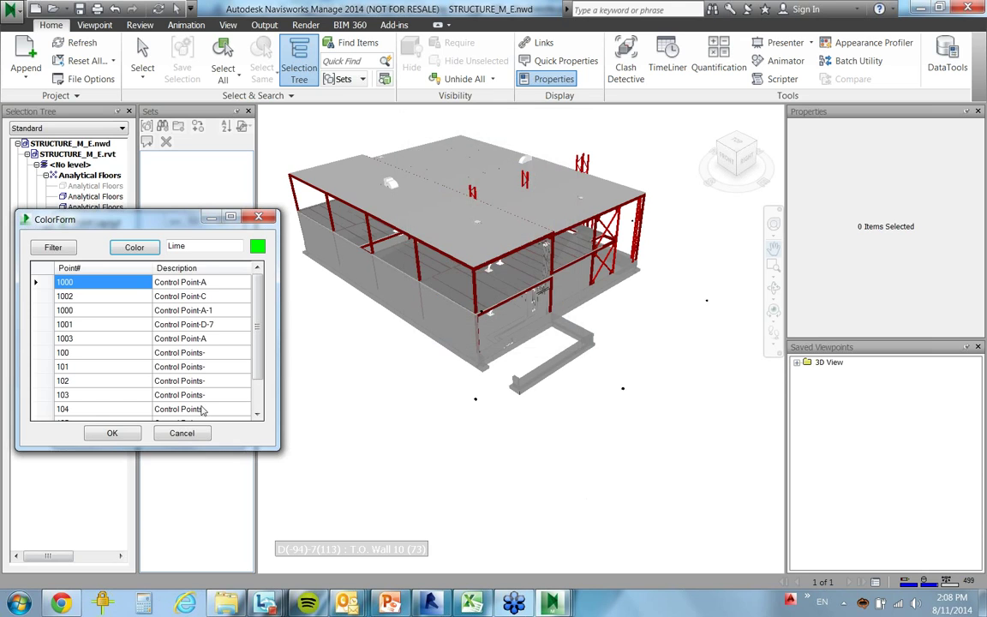
{"action": "left_click", "coordinate": [112, 433]}
{"action": "scroll", "coordinate": [412, 395], "scroll_direction": "up", "scroll_amount": 2}
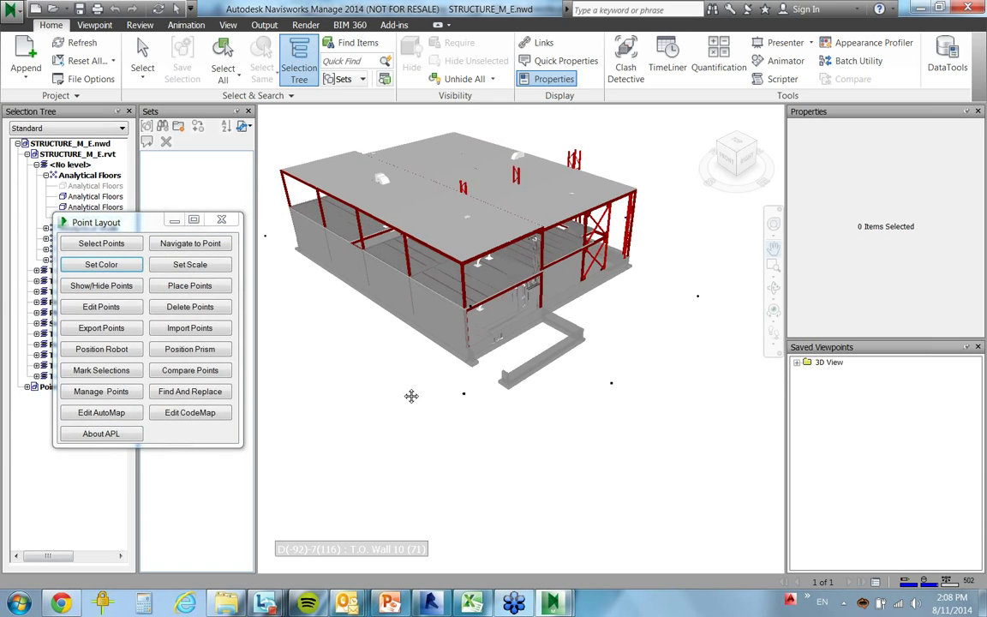
{"action": "scroll", "coordinate": [412, 396], "scroll_direction": "up", "scroll_amount": 3}
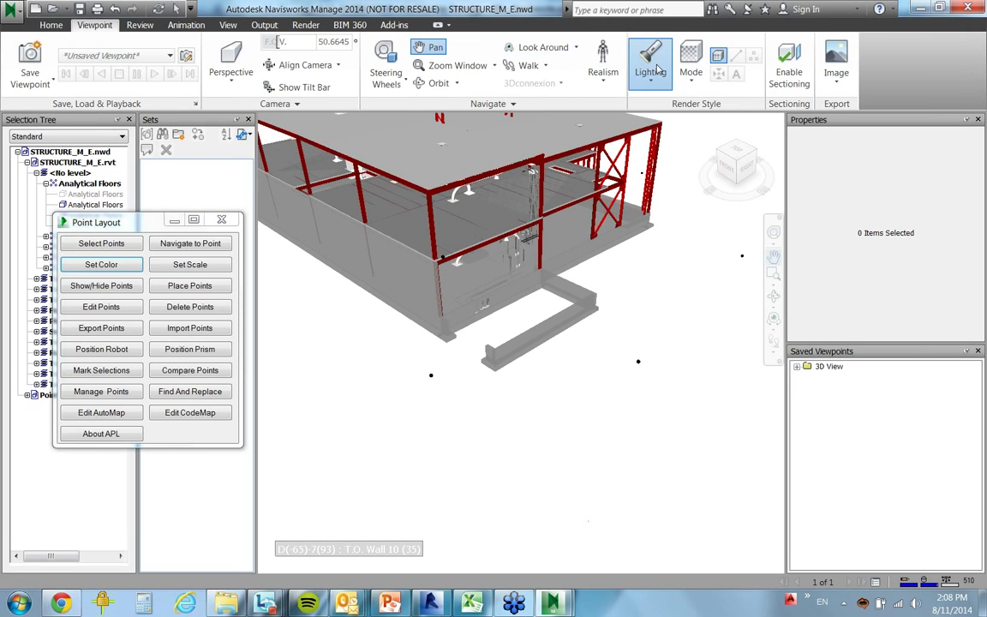
Switch the model to shaded rendering and zoom in toward the building's foundation
{"action": "left_click", "coordinate": [691, 75]}
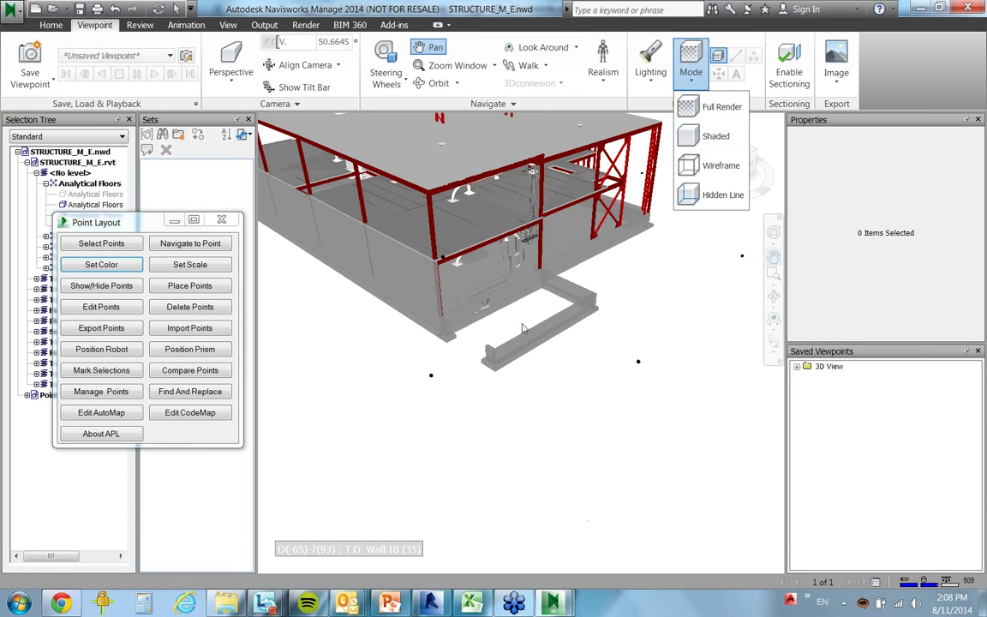
{"action": "left_click", "coordinate": [709, 137]}
{"action": "mouse_move", "coordinate": [541, 257]}
{"action": "middle_mouse_down", "text": "shift"}
{"action": "mouse_move", "coordinate": [590, 334]}
{"action": "mouse_move", "coordinate": [698, 289]}
{"action": "middle_mouse_up", "text": "shift"}
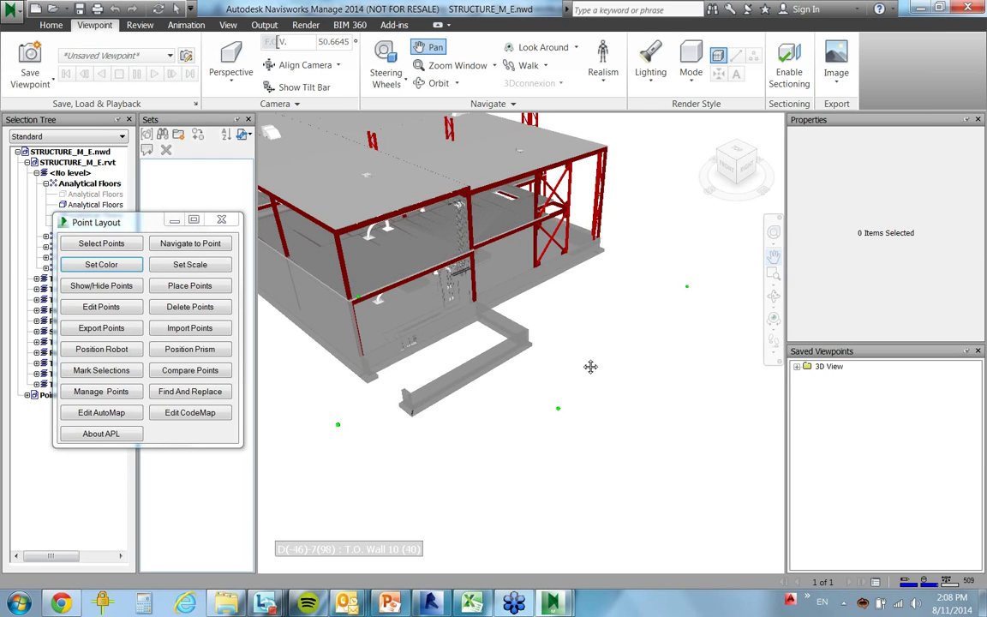
{"action": "middle_click_drag", "start_coordinate": [590, 368], "coordinate": [595, 363], "text": "shift"}
{"action": "scroll", "coordinate": [423, 387], "scroll_direction": "up", "scroll_amount": 1}
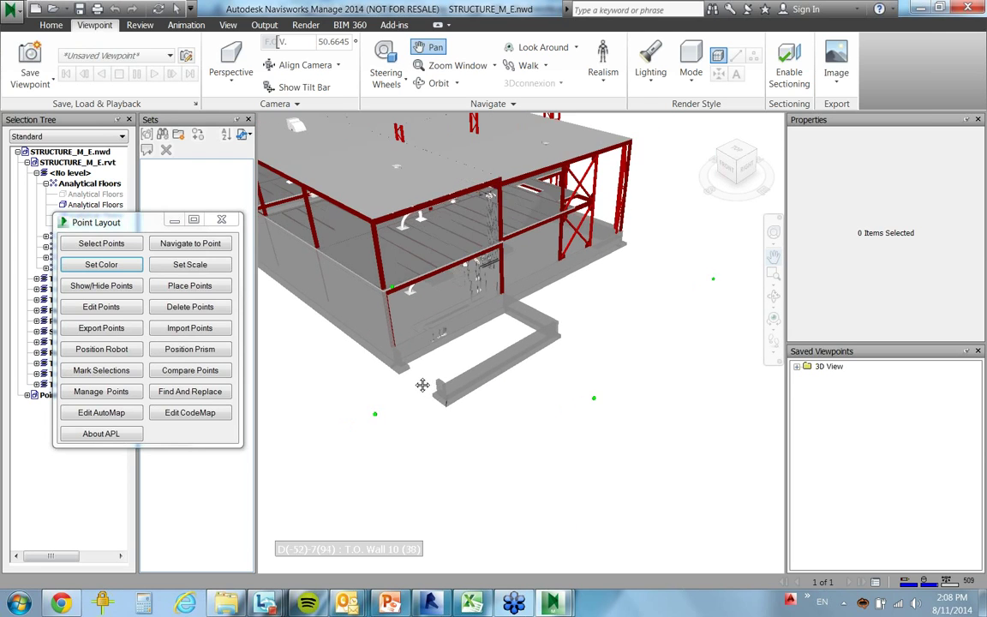
{"action": "scroll", "coordinate": [421, 386], "scroll_direction": "up", "scroll_amount": 1}
{"action": "scroll", "coordinate": [421, 384], "scroll_direction": "up", "scroll_amount": 2}
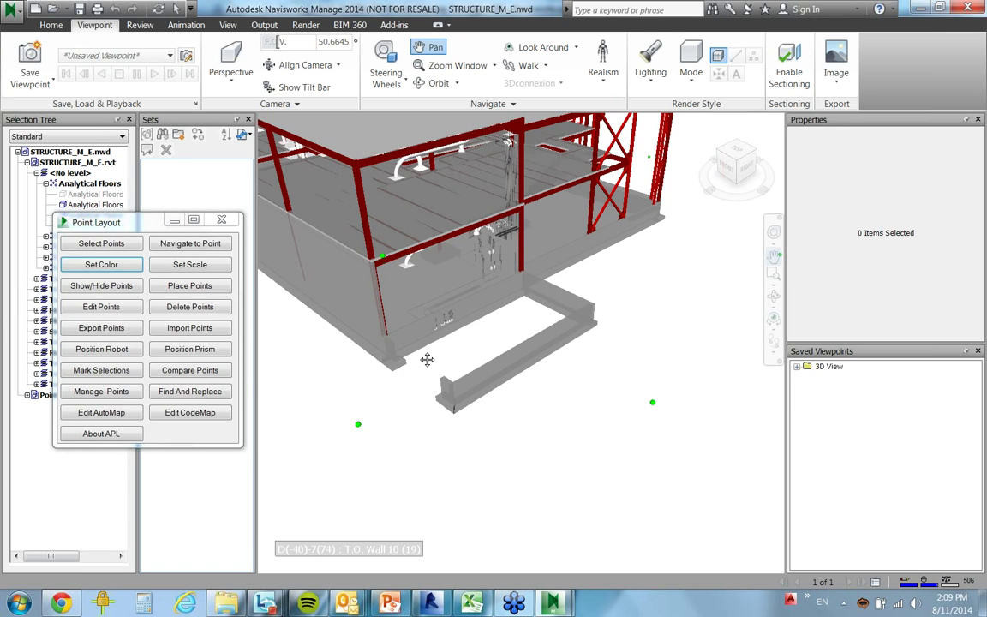
{"action": "scroll", "coordinate": [426, 360], "scroll_direction": "up", "scroll_amount": 2}
{"action": "scroll", "coordinate": [426, 360], "scroll_direction": "up", "scroll_amount": 2}
{"action": "scroll", "coordinate": [425, 360], "scroll_direction": "up", "scroll_amount": 2}
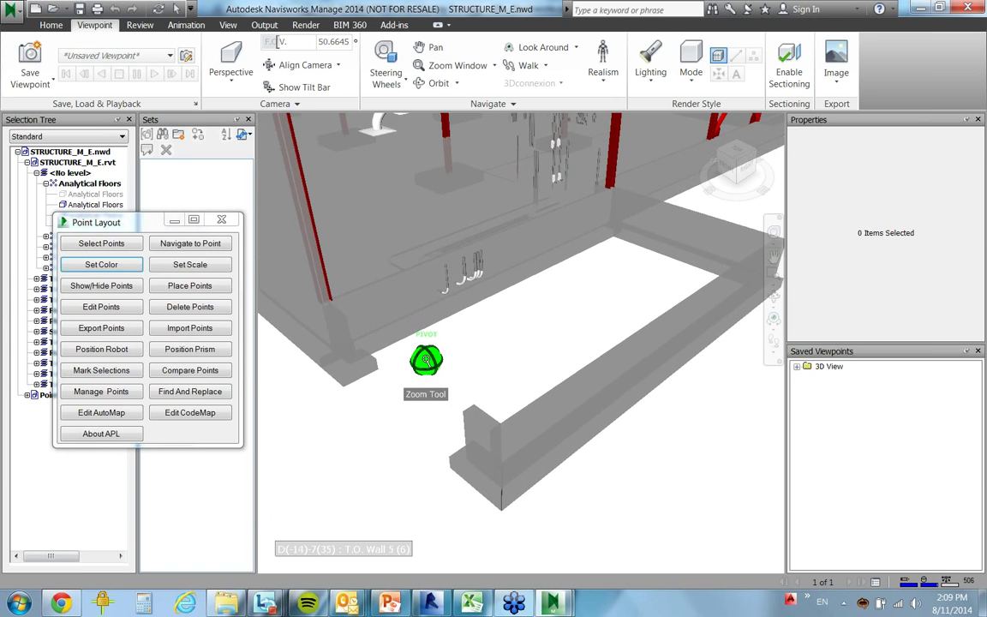
Centre the corner footings in view and switch the ribbon to the Home tab
{"action": "left_click_drag", "start_coordinate": [460, 397], "coordinate": [431, 391]}
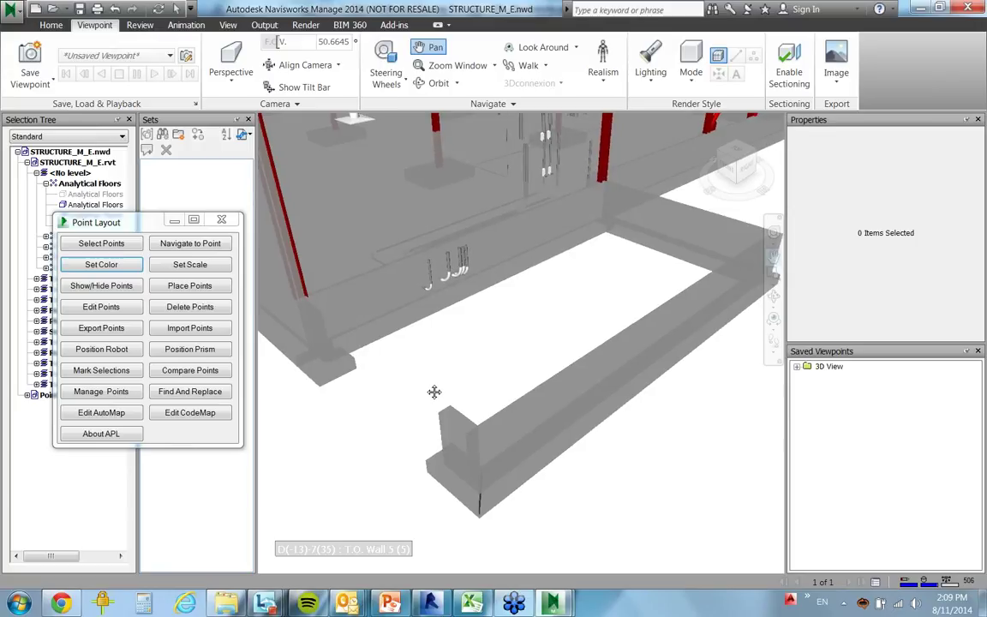
{"action": "left_click", "coordinate": [53, 26]}
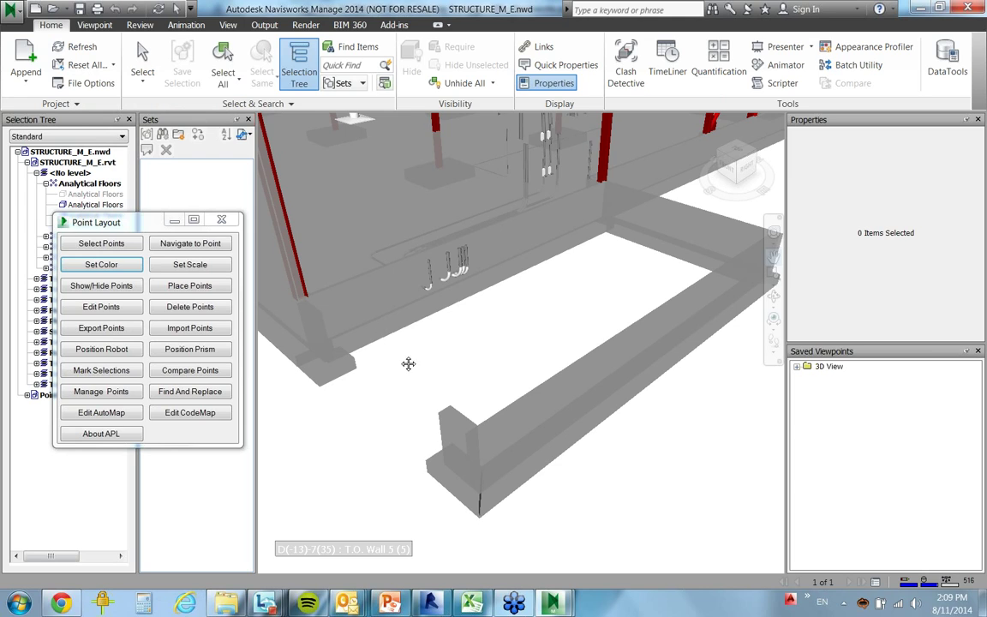
{"action": "middle_click_drag", "start_coordinate": [407, 363], "coordinate": [422, 364]}
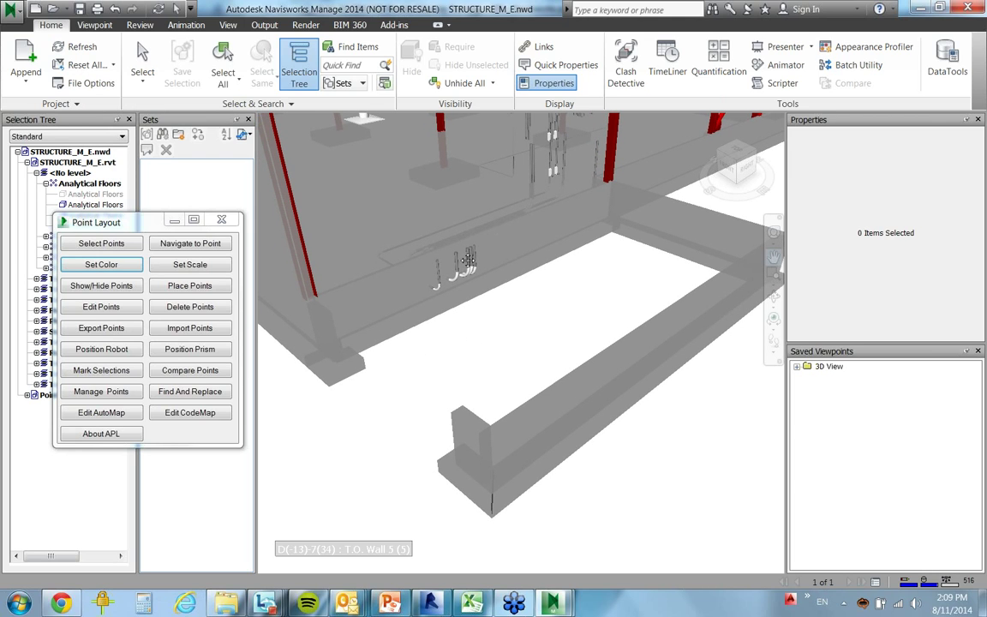
{"action": "middle_click_drag", "start_coordinate": [476, 341], "coordinate": [477, 372]}
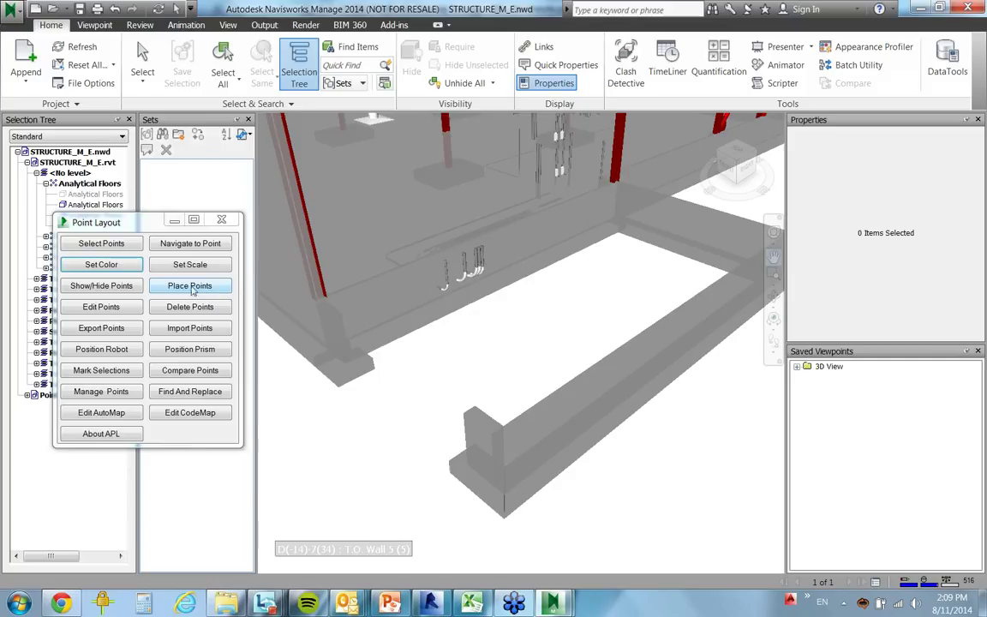
Set up point placement: number 5000, description wall, system WALL, scale 7, role Stake Out
{"action": "left_click", "coordinate": [179, 289]}
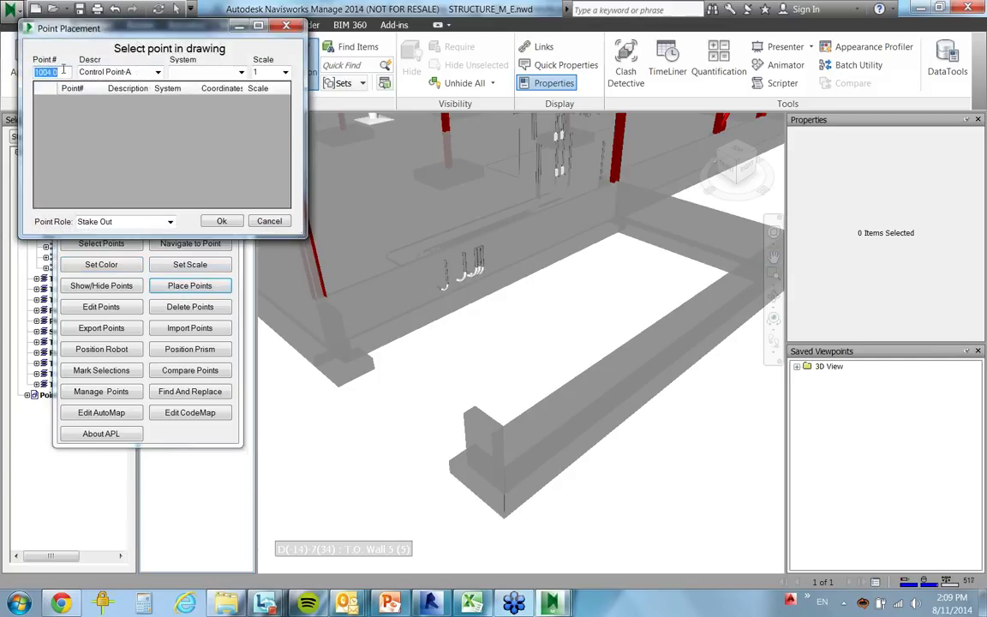
{"action": "type", "text": "5000"}
{"action": "left_click_drag", "start_coordinate": [128, 71], "coordinate": [76, 72]}
{"action": "type", "text": "w"}
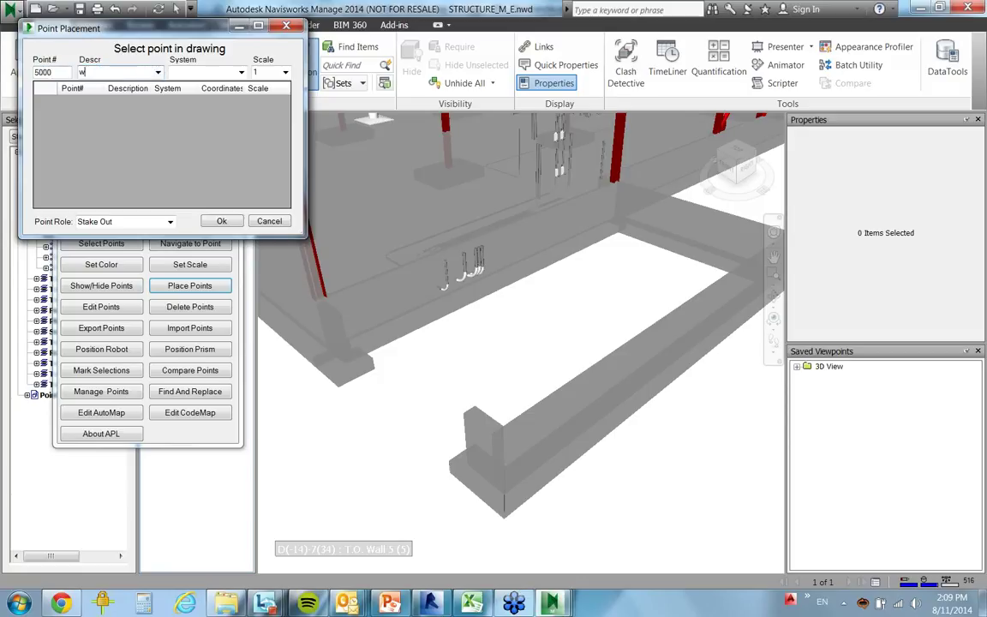
{"action": "type", "text": "all"}
{"action": "left_click", "coordinate": [242, 72]}
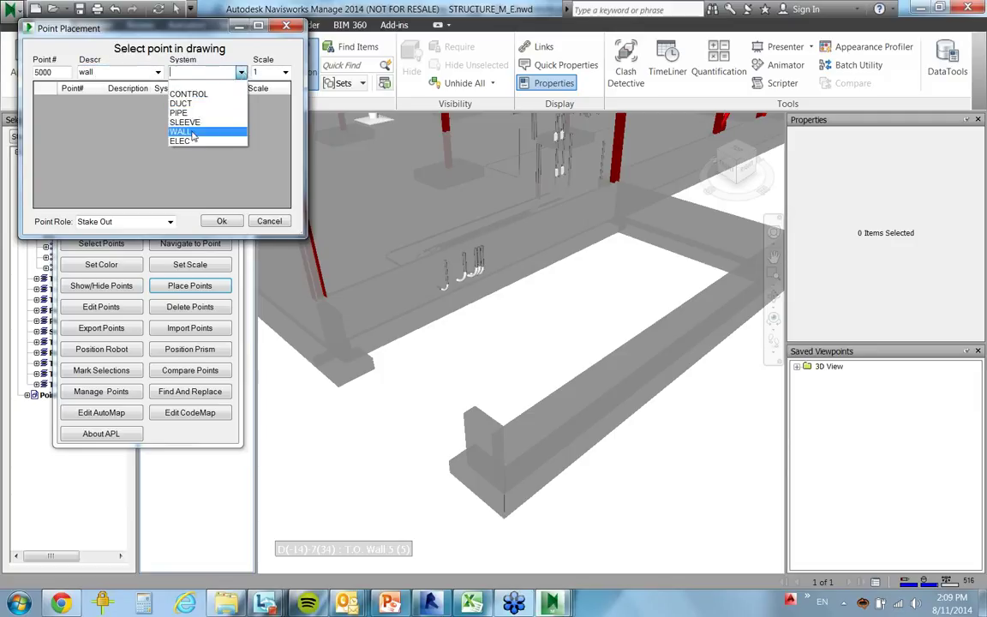
{"action": "left_click", "coordinate": [184, 122]}
{"action": "left_click", "coordinate": [286, 73]}
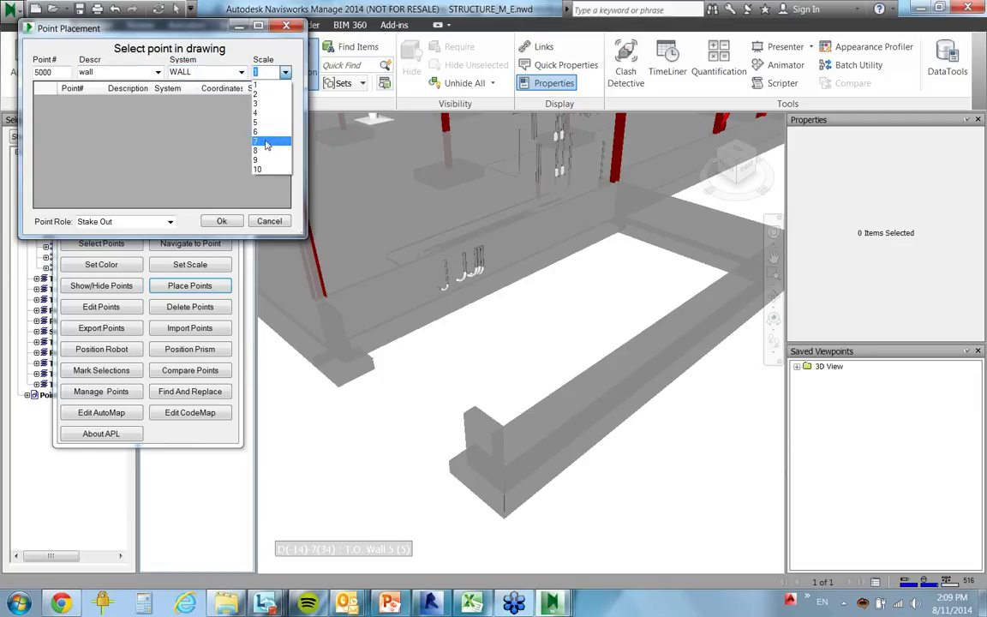
{"action": "left_click", "coordinate": [266, 144]}
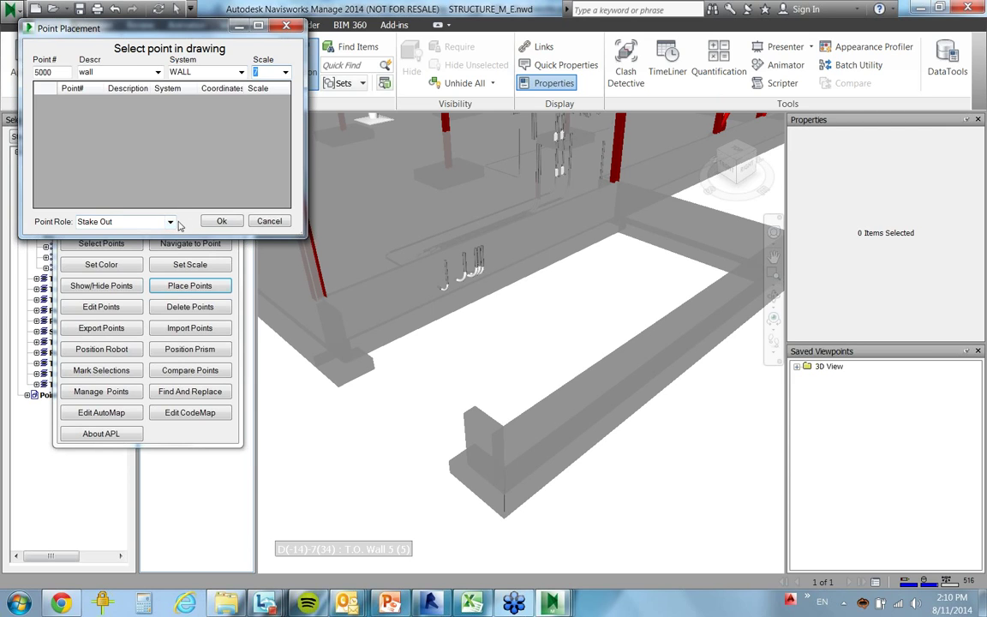
{"action": "left_click", "coordinate": [153, 222]}
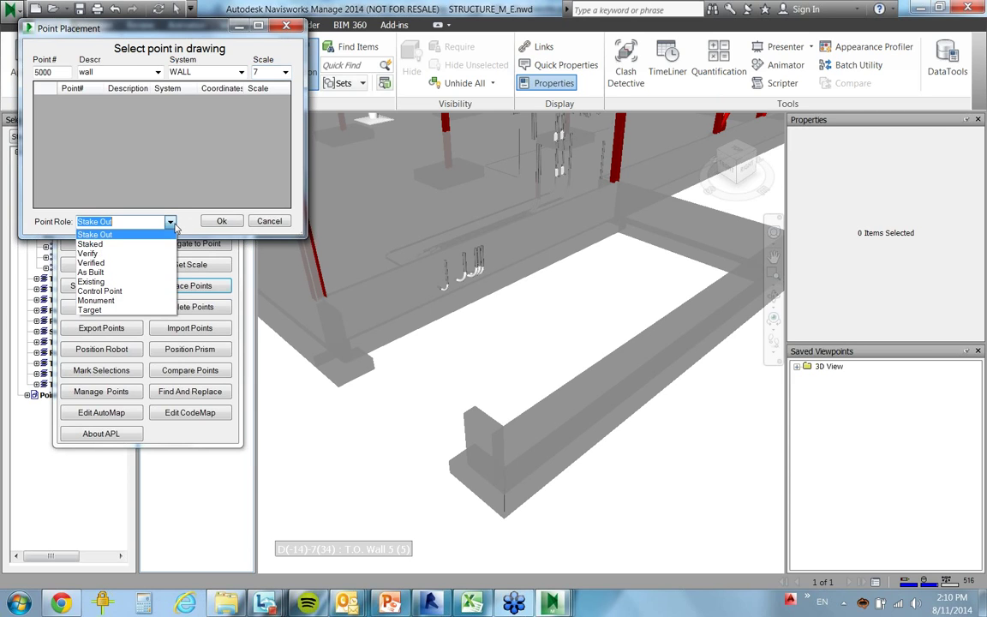
{"action": "left_click", "coordinate": [109, 235]}
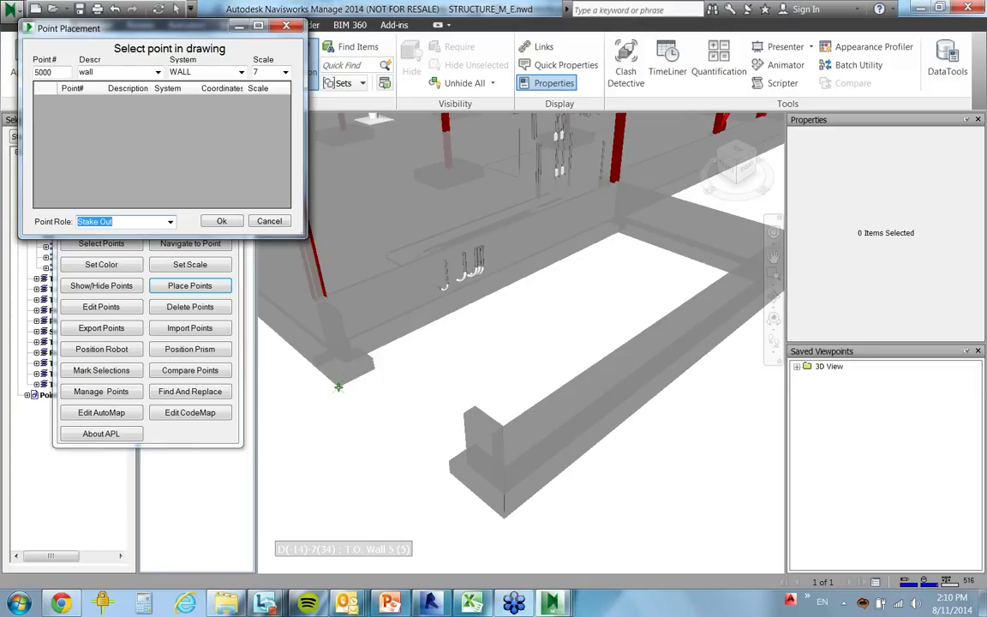
Place points 5000–5004 on the corner footing and foundation wall, then confirm
{"action": "left_click", "coordinate": [338, 386]}
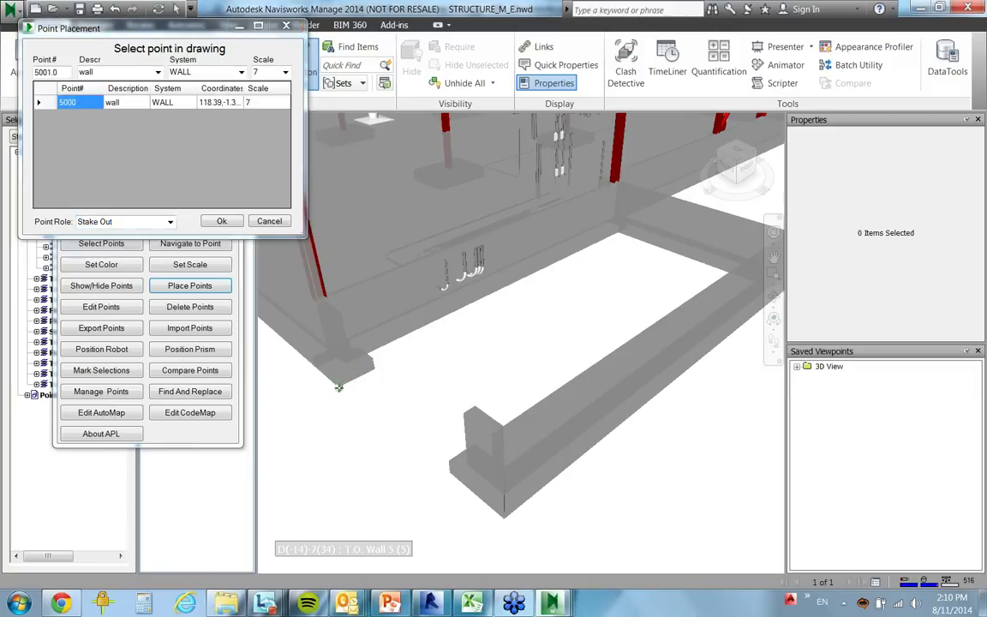
{"action": "left_click", "coordinate": [374, 368]}
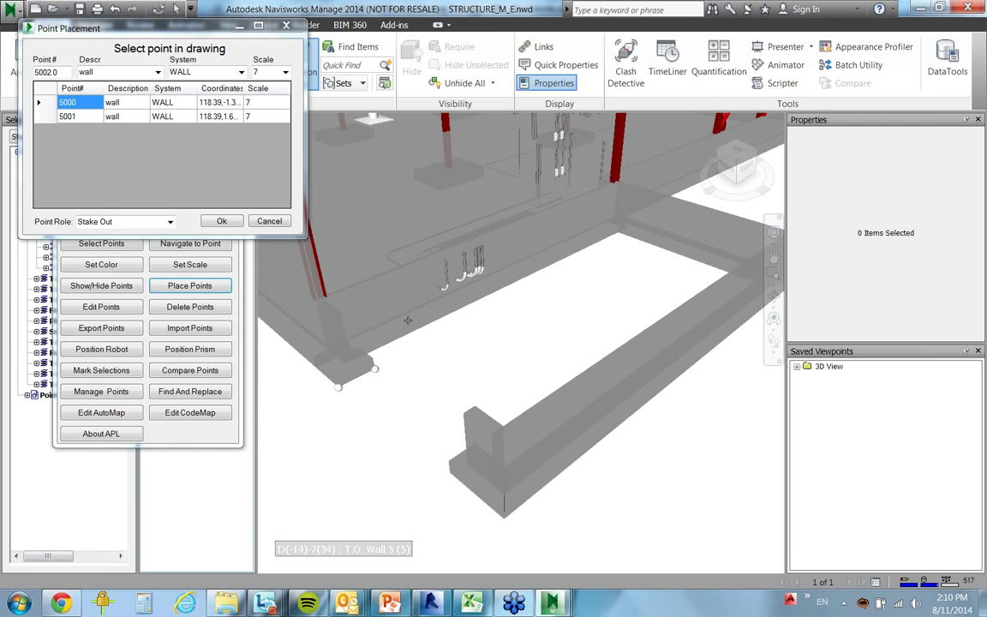
{"action": "left_click", "coordinate": [377, 245]}
{"action": "left_click", "coordinate": [382, 195]}
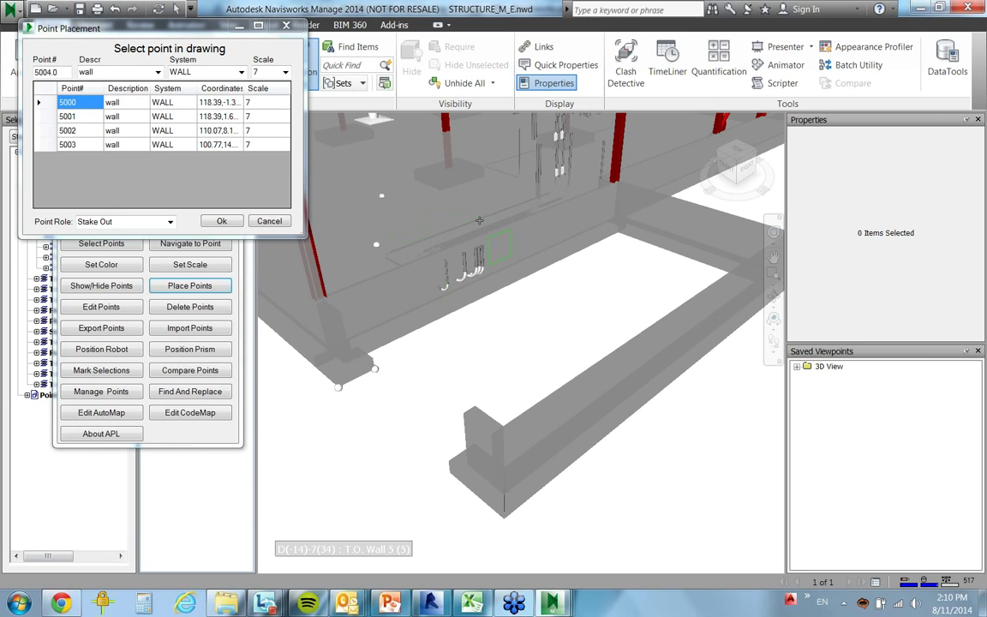
{"action": "left_click", "coordinate": [470, 215]}
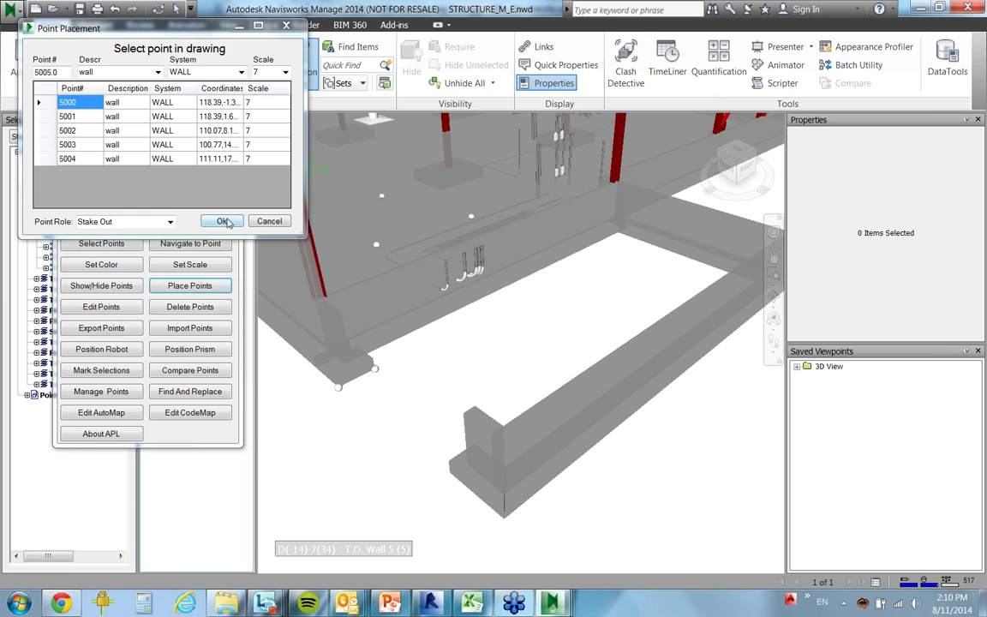
{"action": "left_click", "coordinate": [221, 221]}
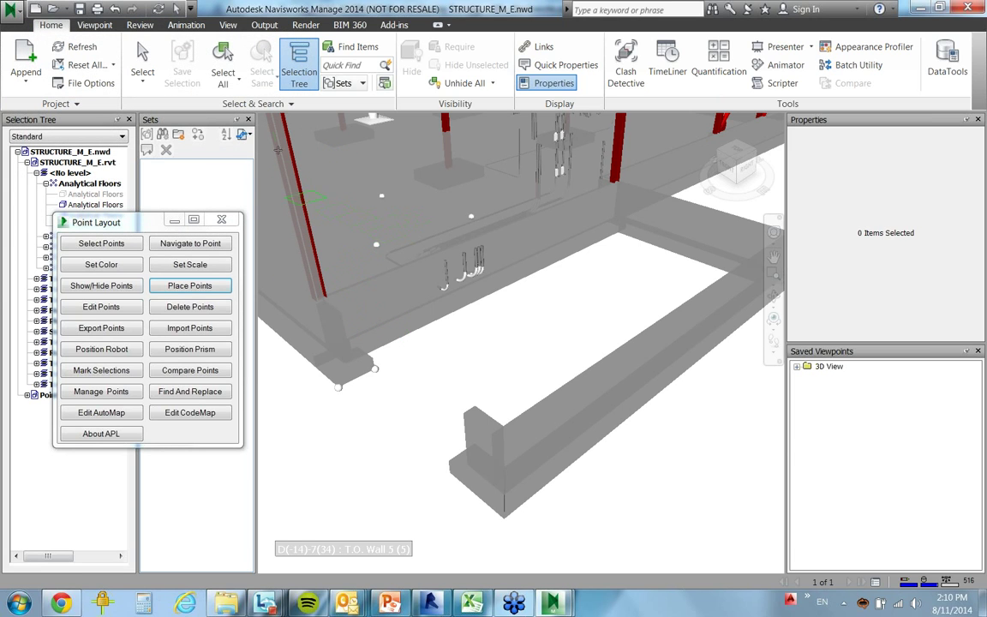
Select the back wall, corner footing, left wall and front footing pieces, ten items total
{"action": "left_click", "coordinate": [142, 64]}
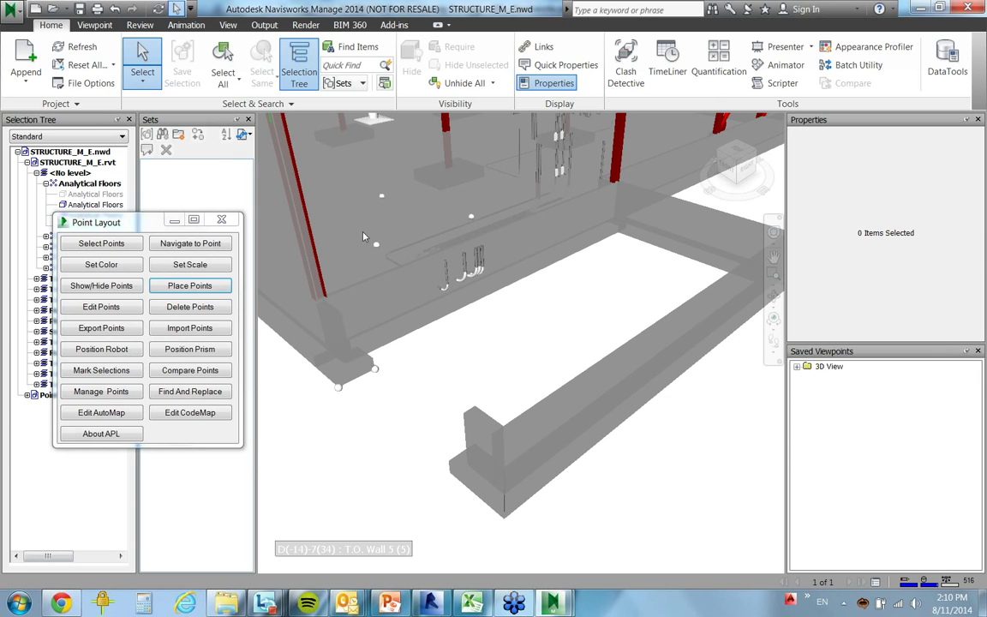
{"action": "left_click", "coordinate": [363, 322]}
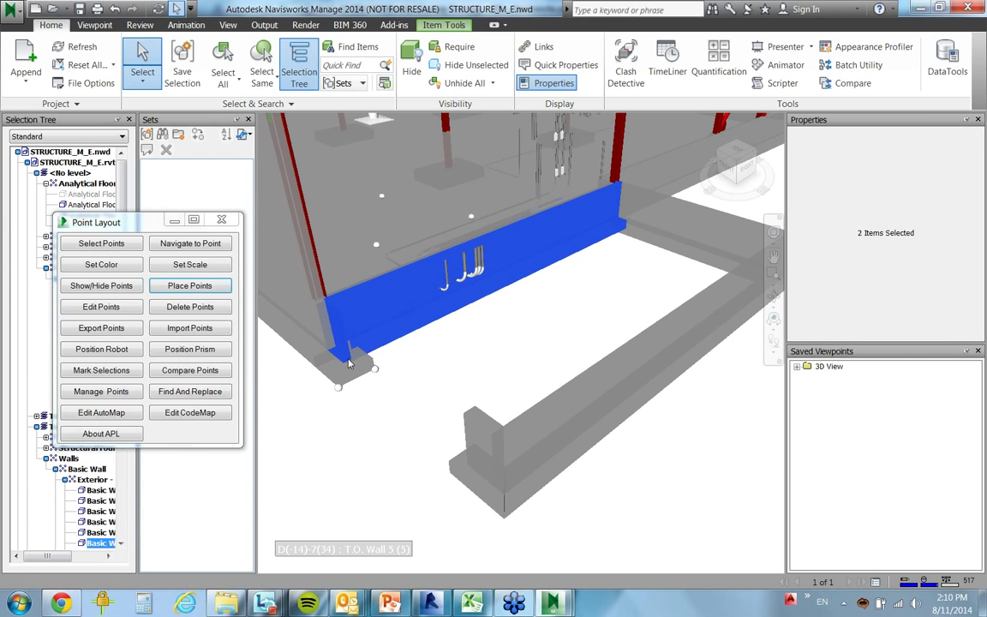
{"action": "left_click", "coordinate": [350, 354], "text": "ctrl"}
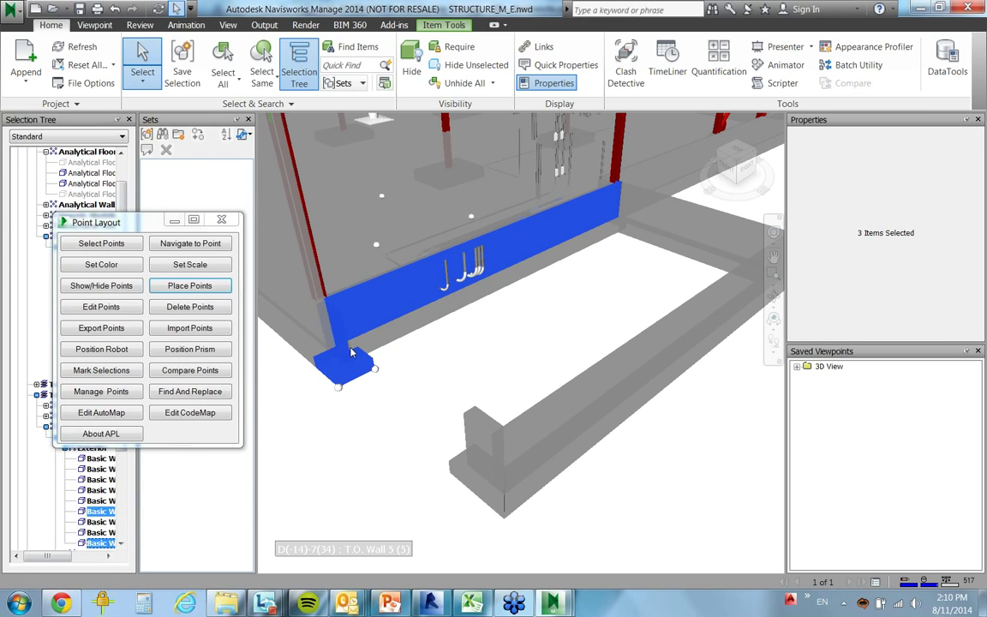
{"action": "left_click", "coordinate": [276, 295], "text": "ctrl"}
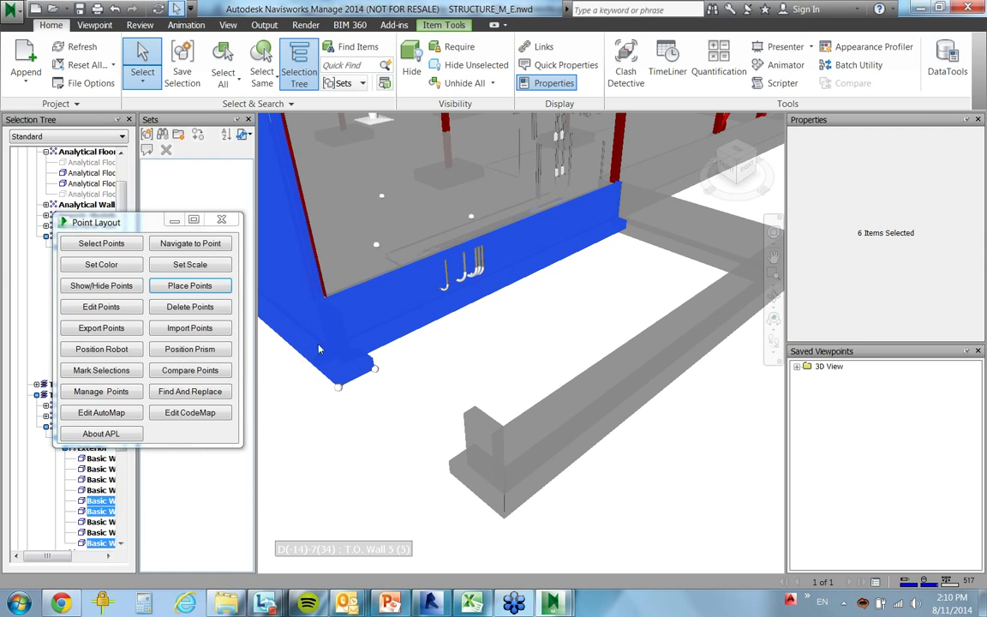
{"action": "left_click", "coordinate": [430, 388], "text": "ctrl"}
{"action": "left_click", "coordinate": [467, 426], "text": "ctrl"}
{"action": "left_click", "coordinate": [524, 490], "text": "ctrl"}
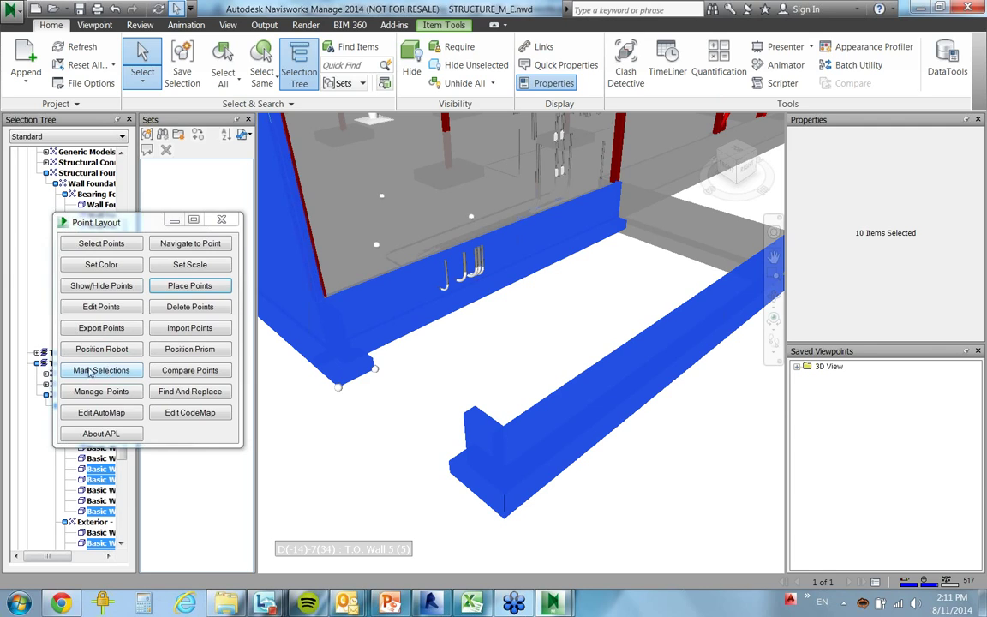
{"action": "left_click", "coordinate": [122, 372]}
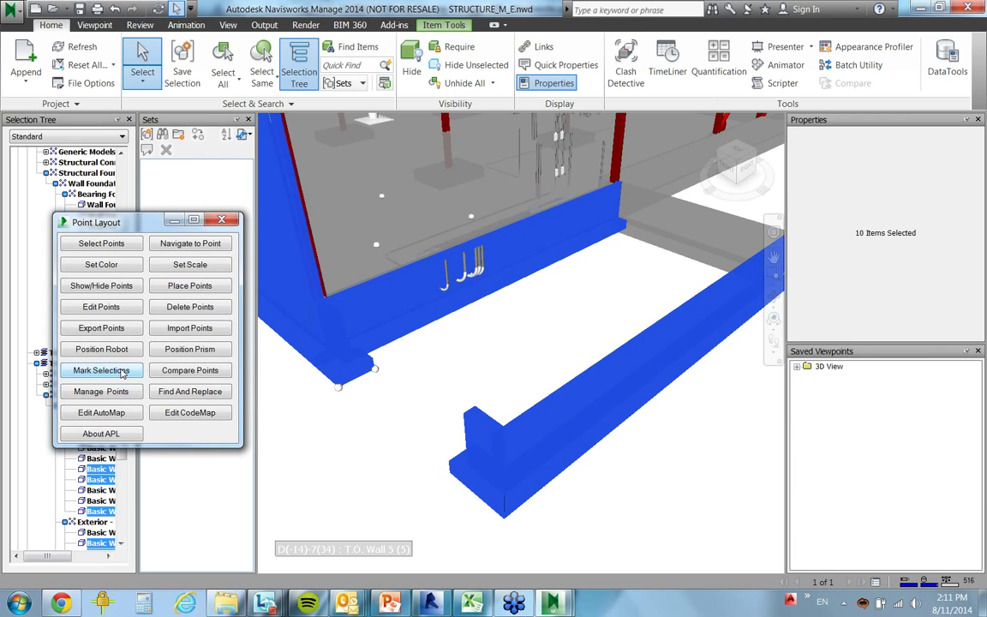
Mark points on the selection's full geometry at all elevations, described 'wall points', system 'wall'
{"action": "left_click", "coordinate": [122, 371]}
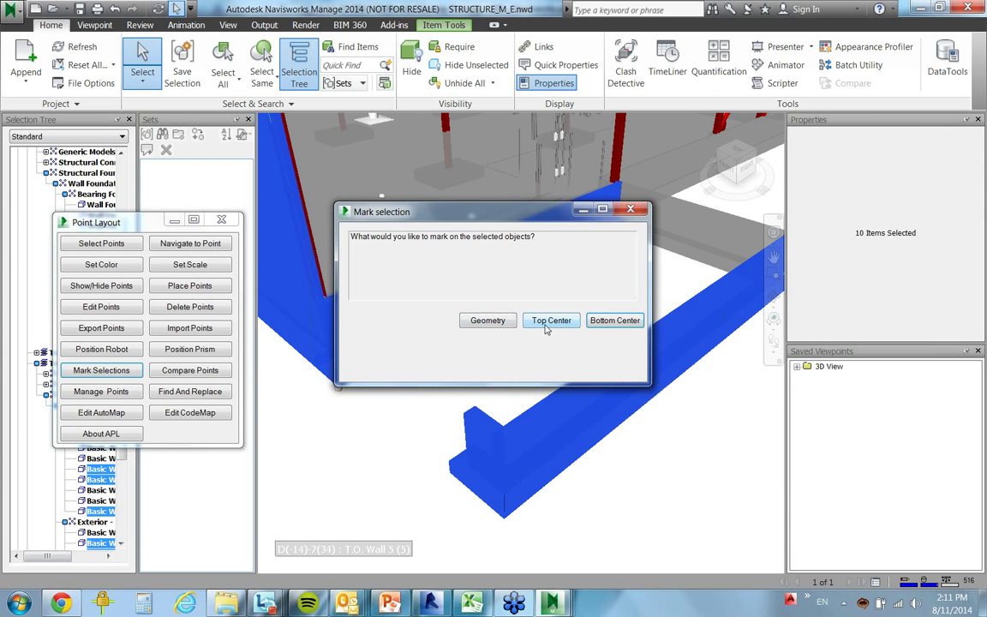
{"action": "left_click", "coordinate": [489, 321]}
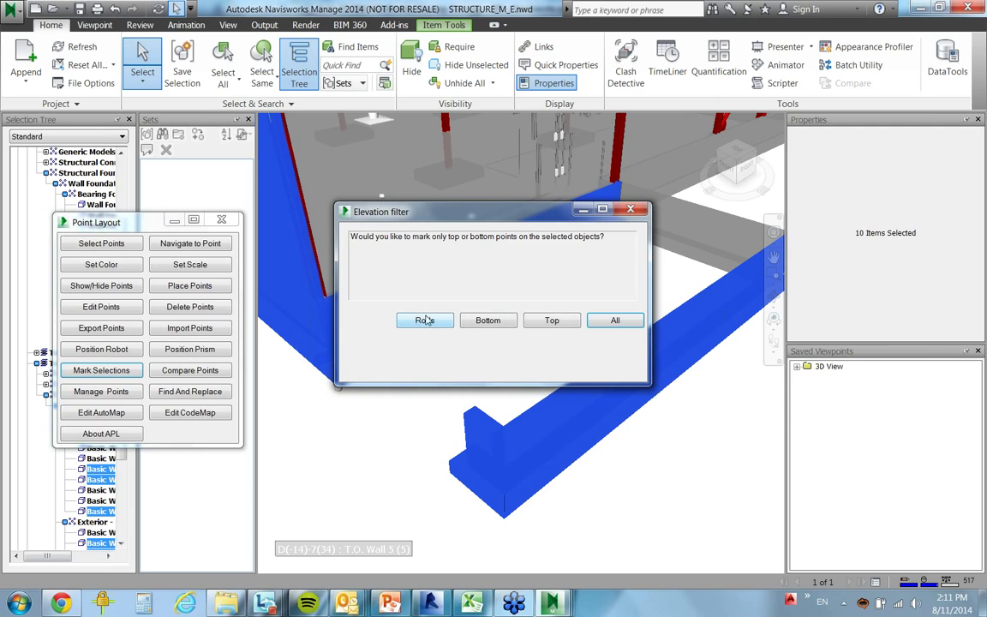
{"action": "left_click", "coordinate": [599, 323]}
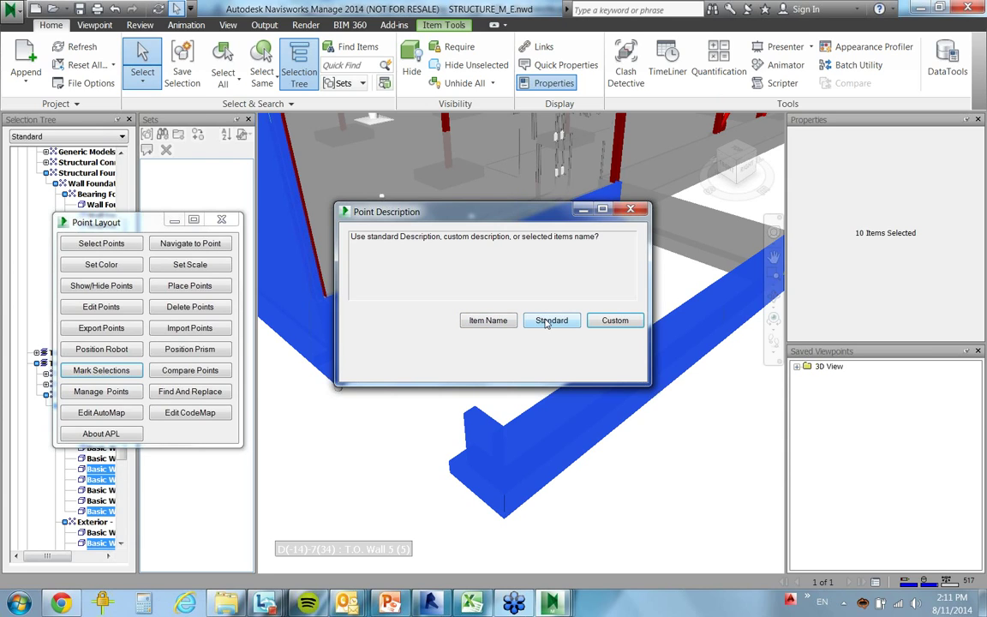
{"action": "left_click", "coordinate": [604, 322]}
{"action": "type", "text": "wall points"}
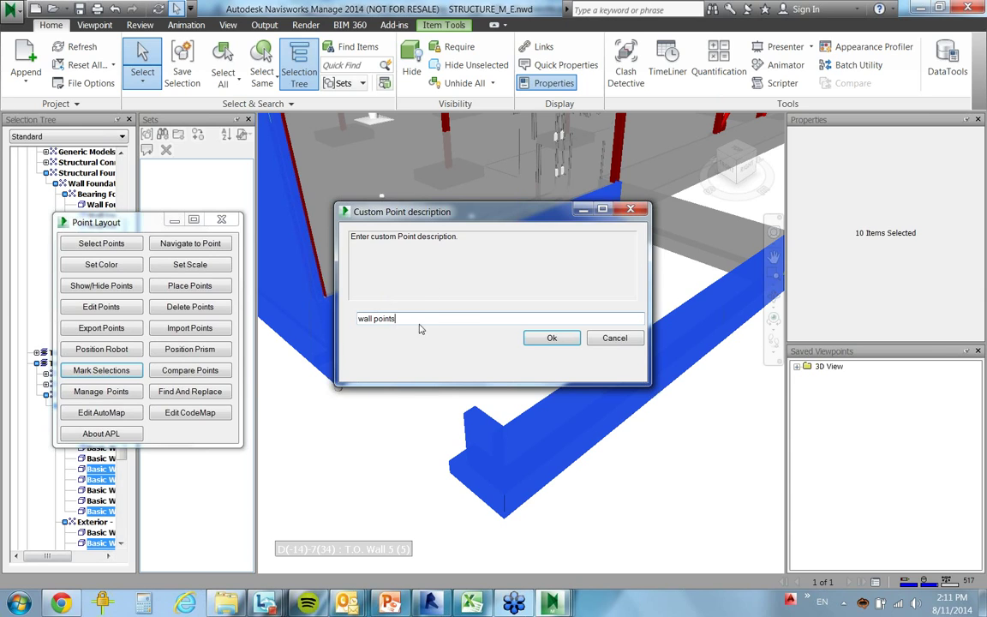
{"action": "left_click", "coordinate": [536, 340]}
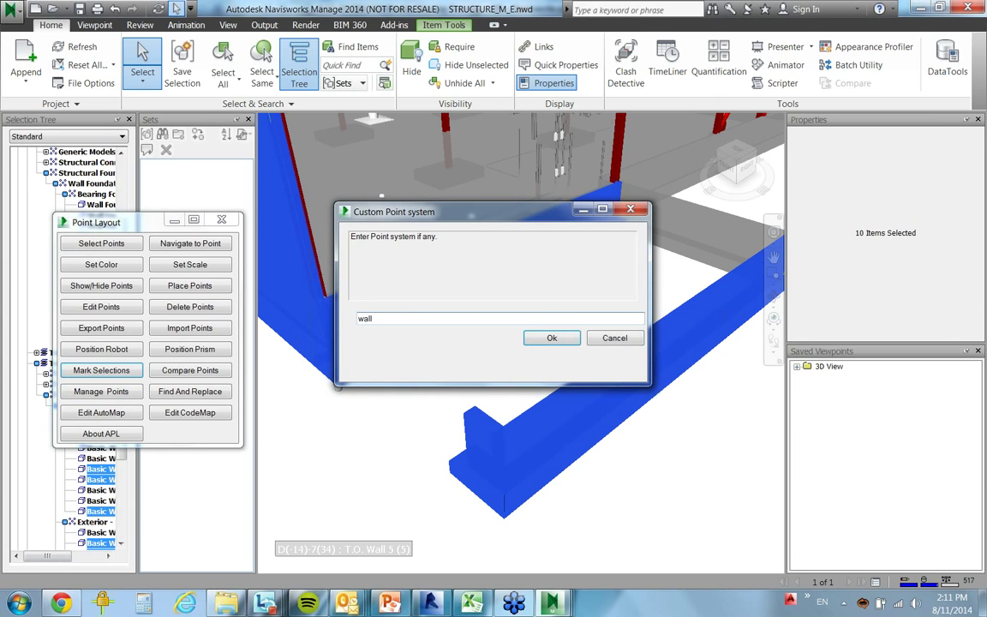
{"action": "key", "text": "Return"}
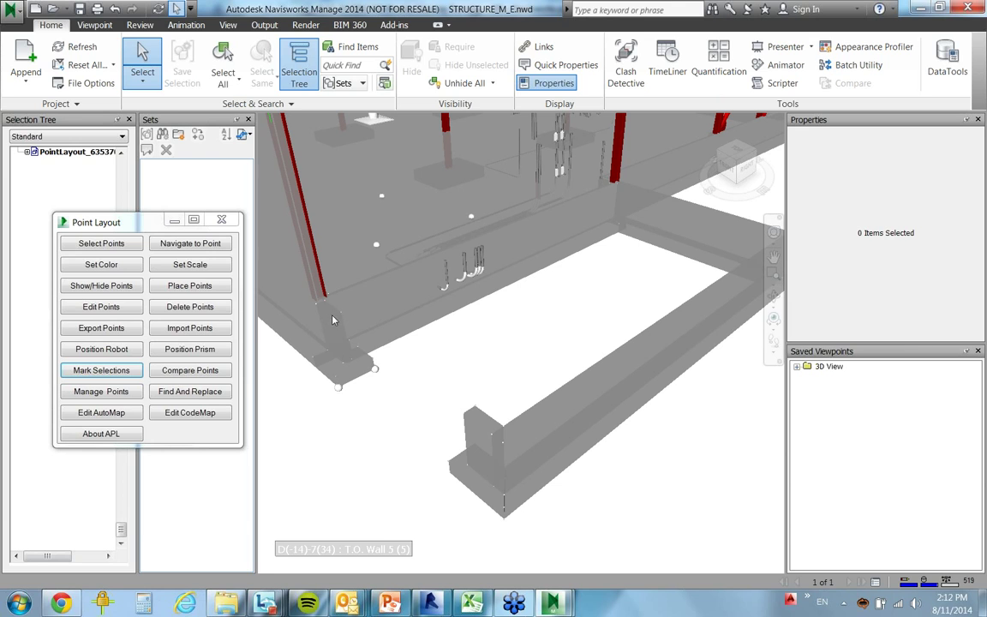
Filter points to the wall system and set their scale to 7
{"action": "left_click", "coordinate": [191, 264]}
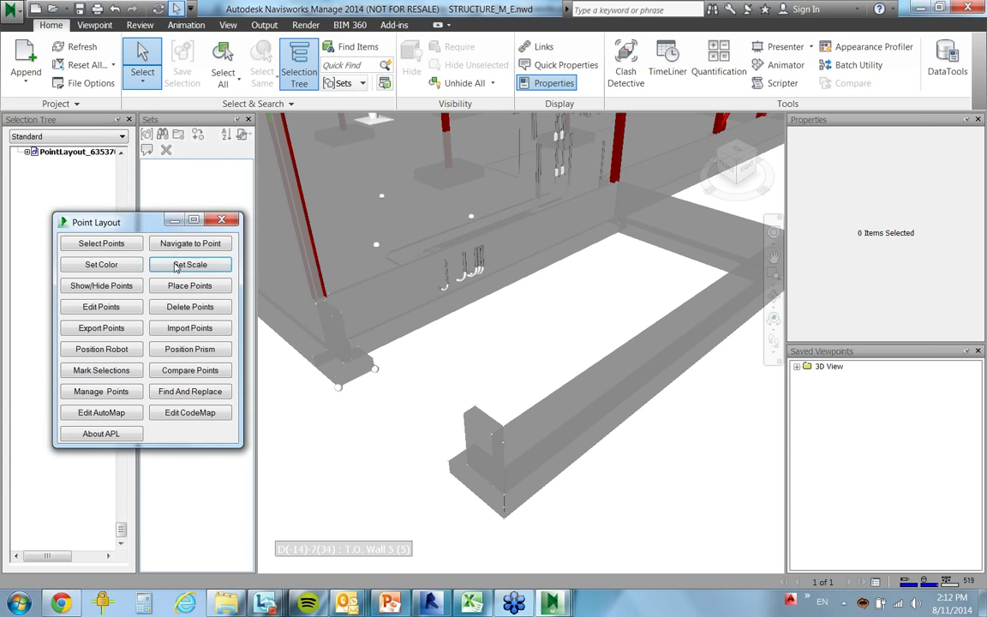
{"action": "left_click", "coordinate": [62, 246]}
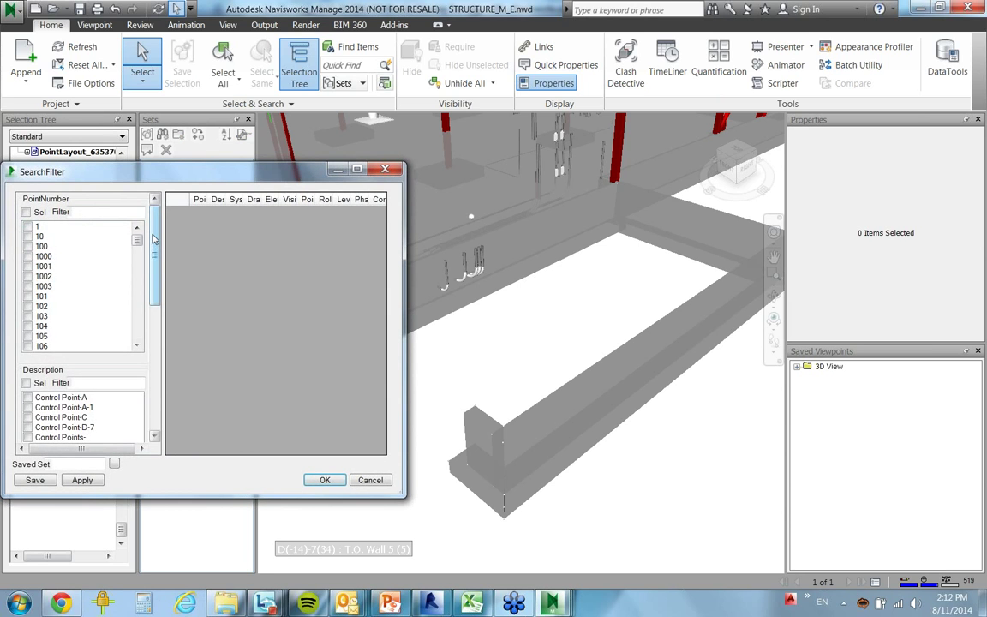
{"action": "left_click_drag", "start_coordinate": [154, 209], "coordinate": [154, 309]}
{"action": "left_click", "coordinate": [27, 358]}
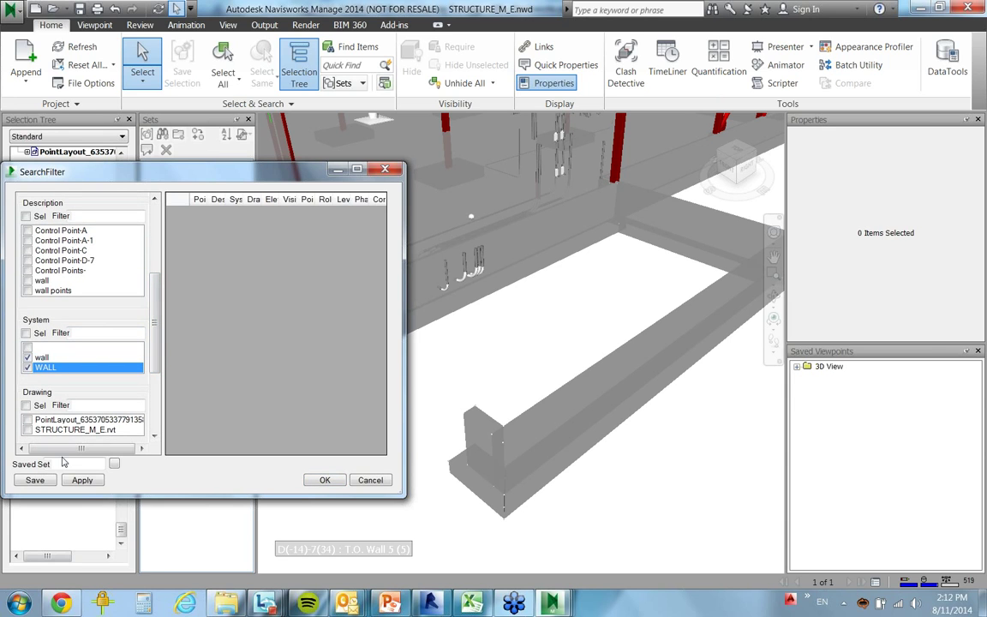
{"action": "left_click", "coordinate": [81, 480]}
{"action": "left_click", "coordinate": [325, 480]}
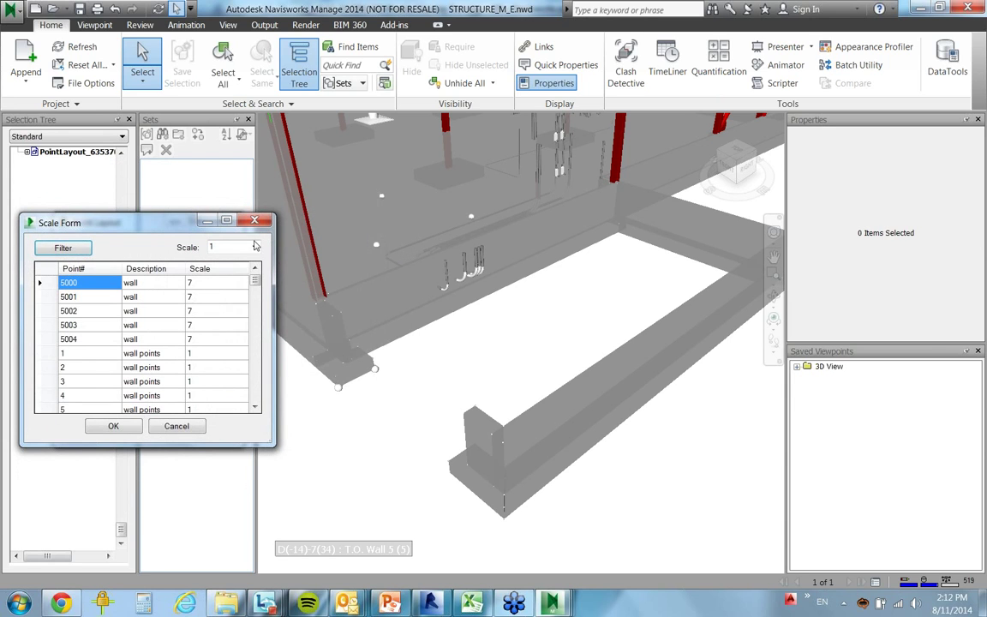
{"action": "left_click", "coordinate": [254, 248]}
{"action": "left_click", "coordinate": [209, 304]}
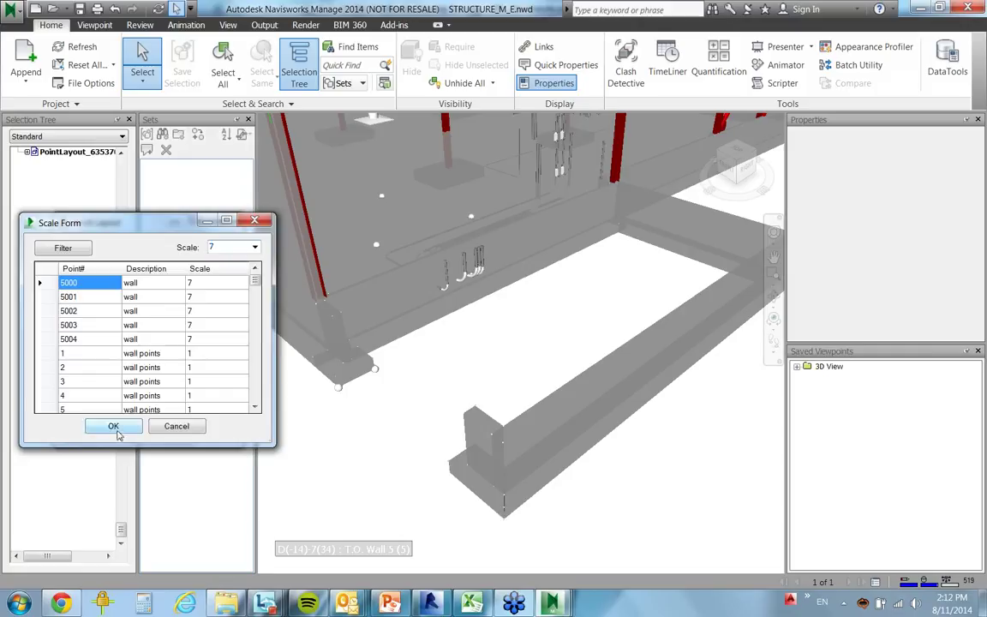
{"action": "left_click", "coordinate": [113, 426]}
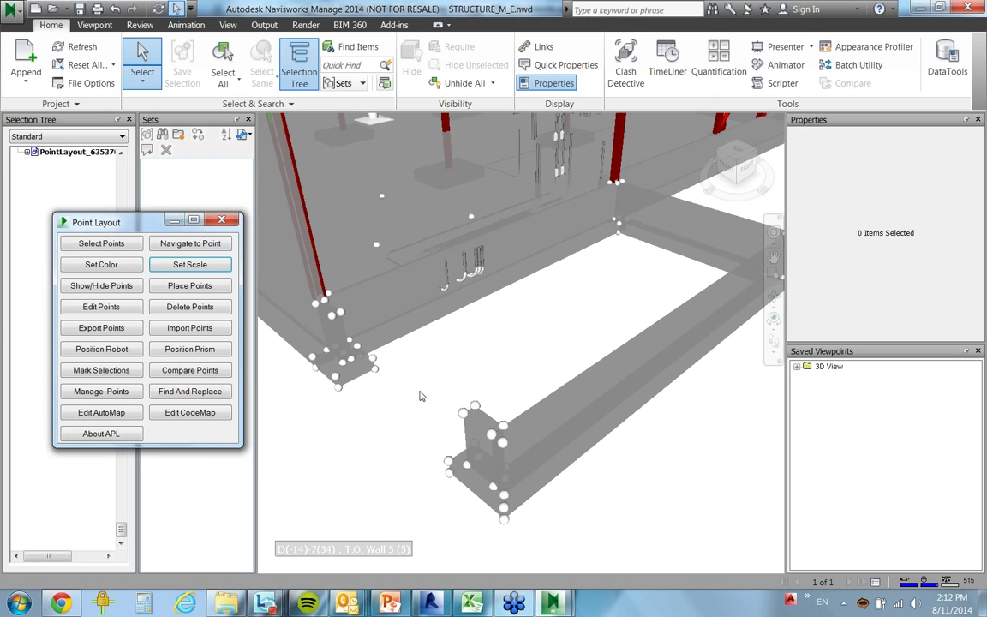
{"action": "left_click", "coordinate": [774, 256]}
Zoom to the vertical pipes and select all five of them
{"action": "left_click_drag", "start_coordinate": [502, 295], "coordinate": [481, 342]}
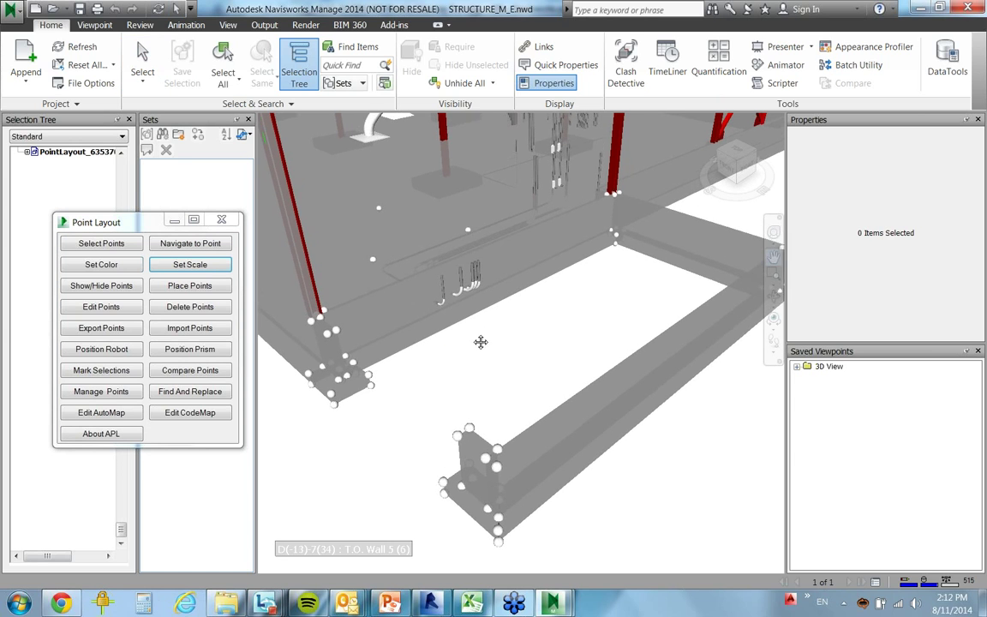
{"action": "scroll", "coordinate": [435, 306], "scroll_direction": "up", "scroll_amount": 3}
{"action": "scroll", "coordinate": [434, 306], "scroll_direction": "up", "scroll_amount": 2}
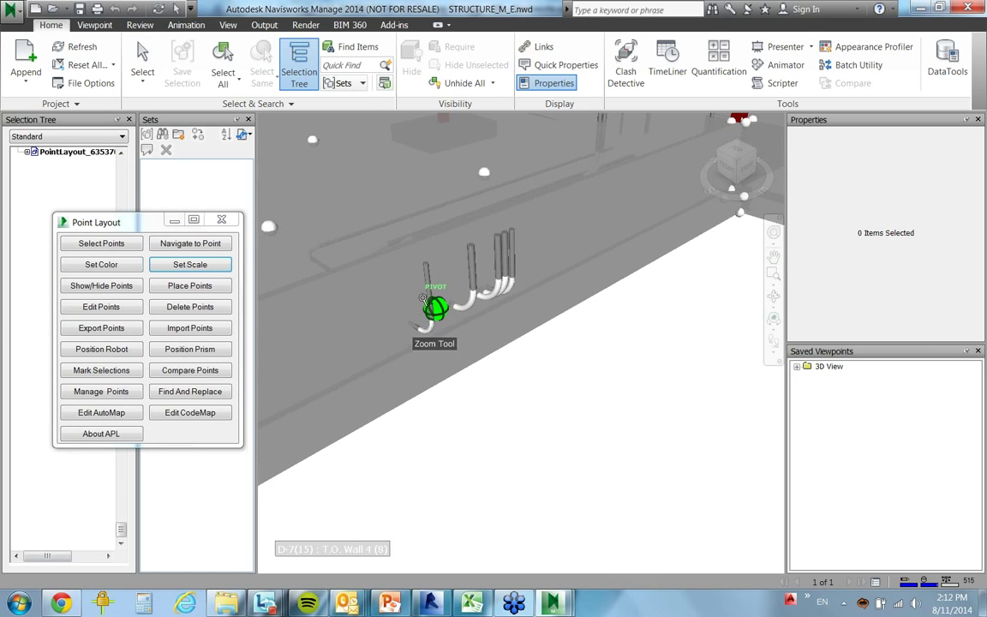
{"action": "key", "text": "Escape"}
{"action": "left_click", "coordinate": [427, 272]}
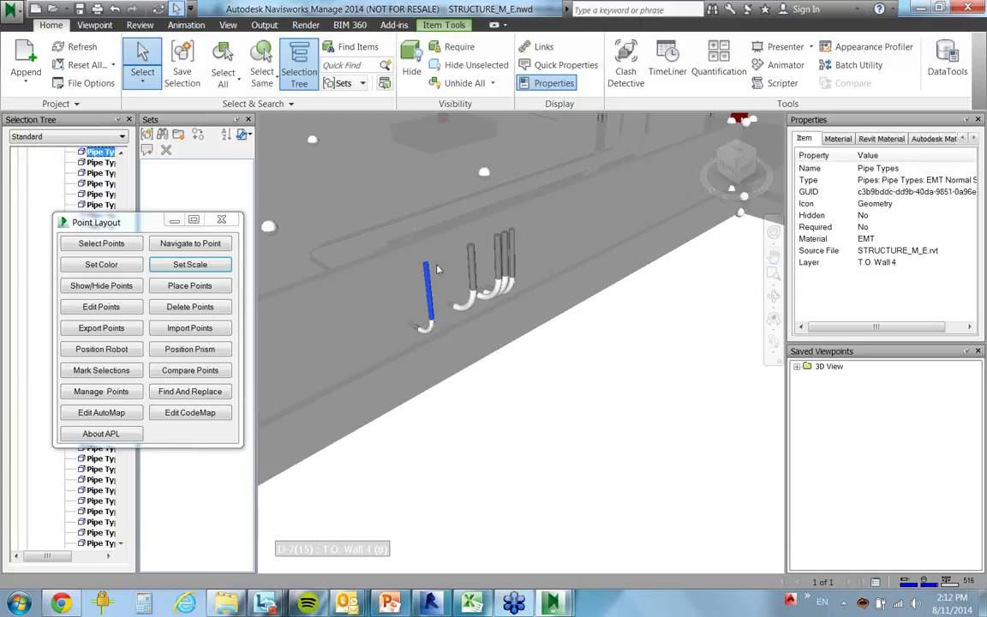
{"action": "left_click", "coordinate": [472, 268], "text": "ctrl"}
{"action": "left_click", "coordinate": [498, 251], "text": "ctrl"}
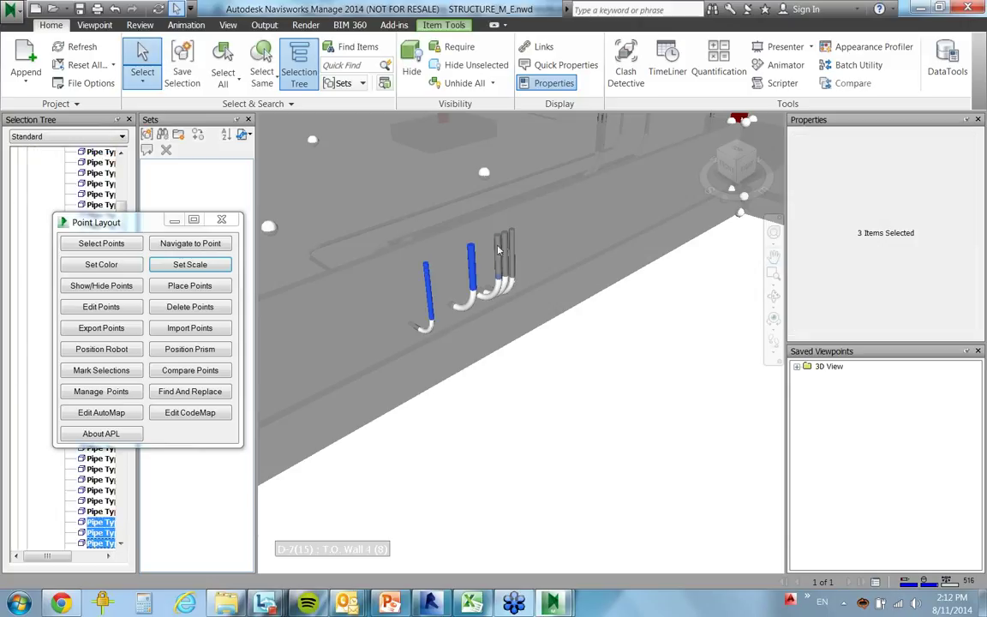
{"action": "left_click", "coordinate": [512, 247], "text": "ctrl"}
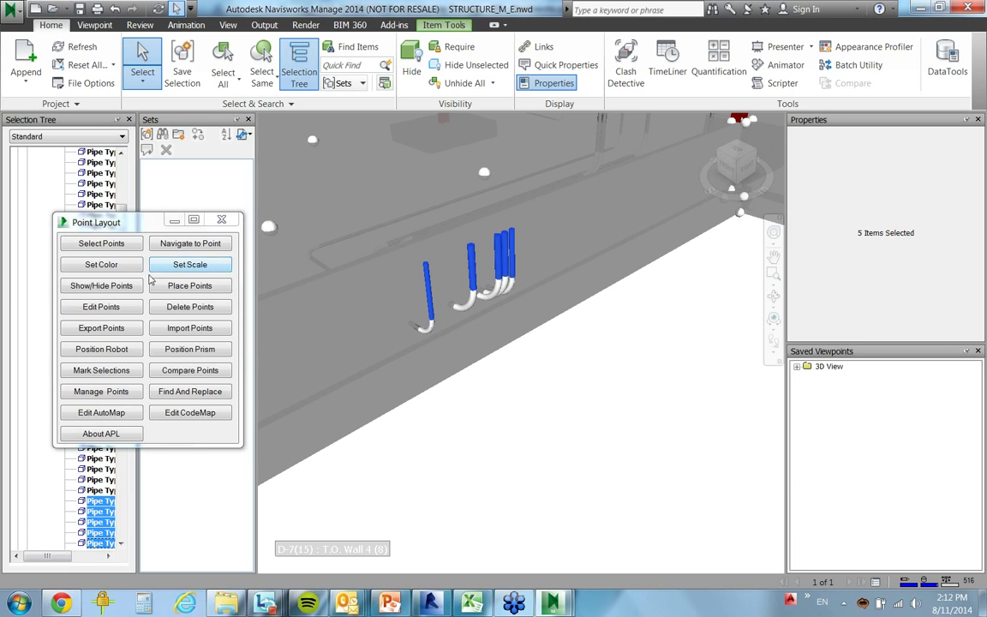
Mark layout points at the pipes' Top Center with Standard description and no point system
{"action": "left_click", "coordinate": [109, 374]}
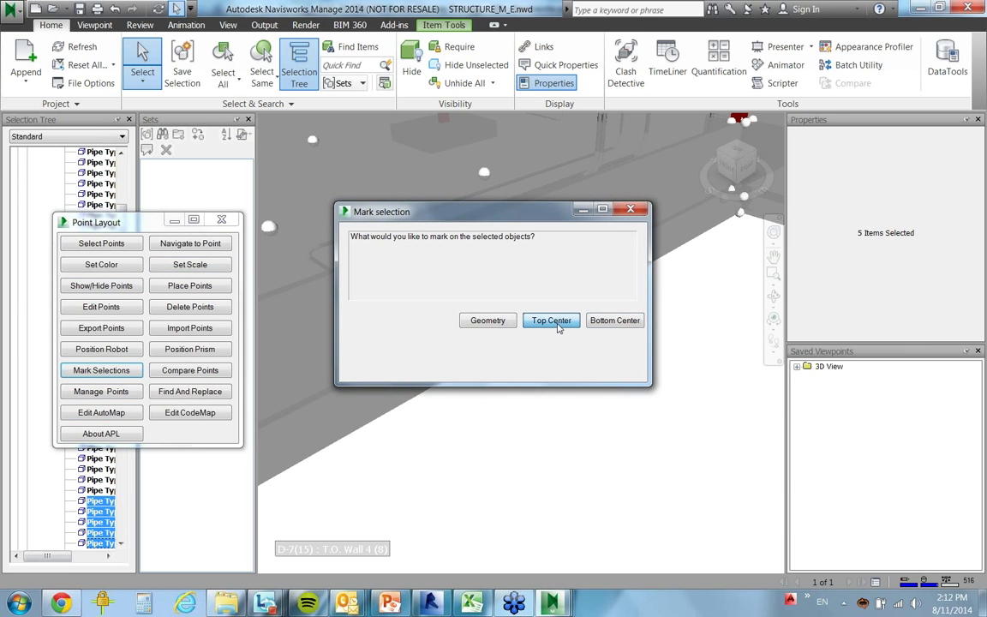
{"action": "left_click", "coordinate": [556, 325]}
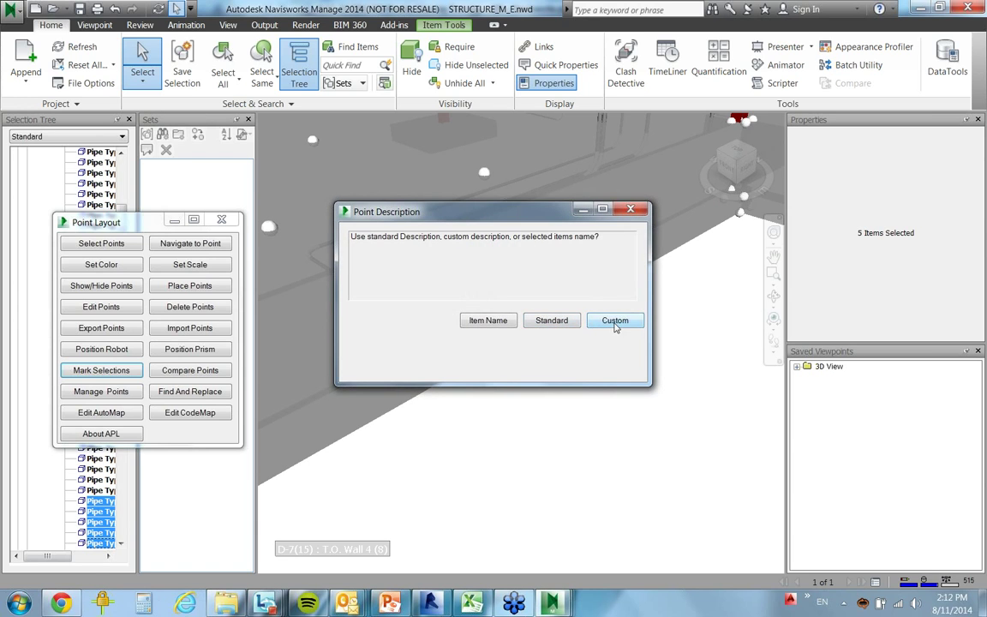
{"action": "left_click", "coordinate": [561, 325]}
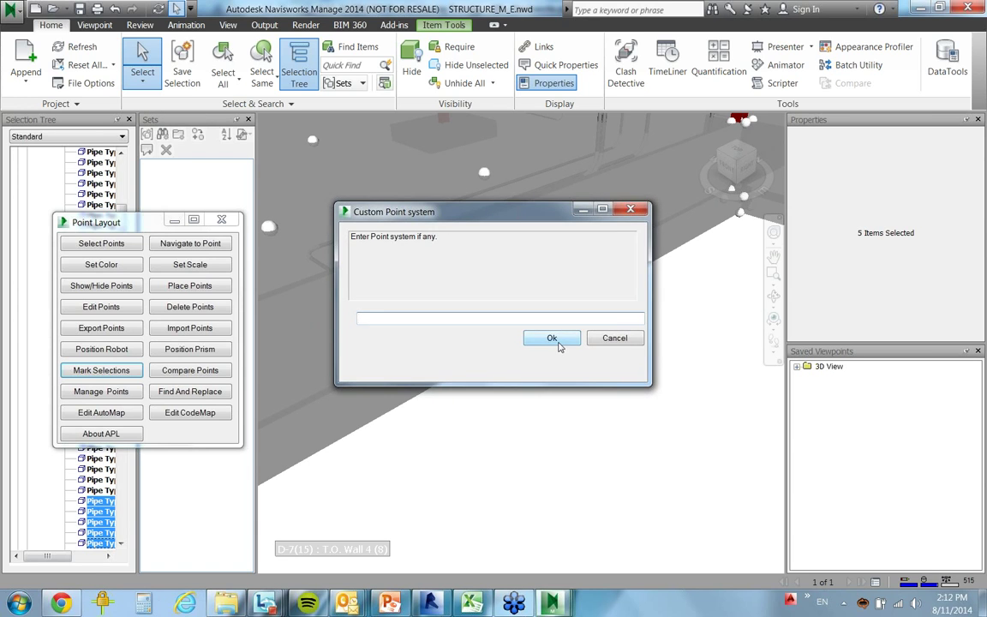
{"action": "left_click", "coordinate": [557, 339]}
Check a new pipe-top point, clear the selection, and pan to the steel frame
{"action": "left_click", "coordinate": [471, 250]}
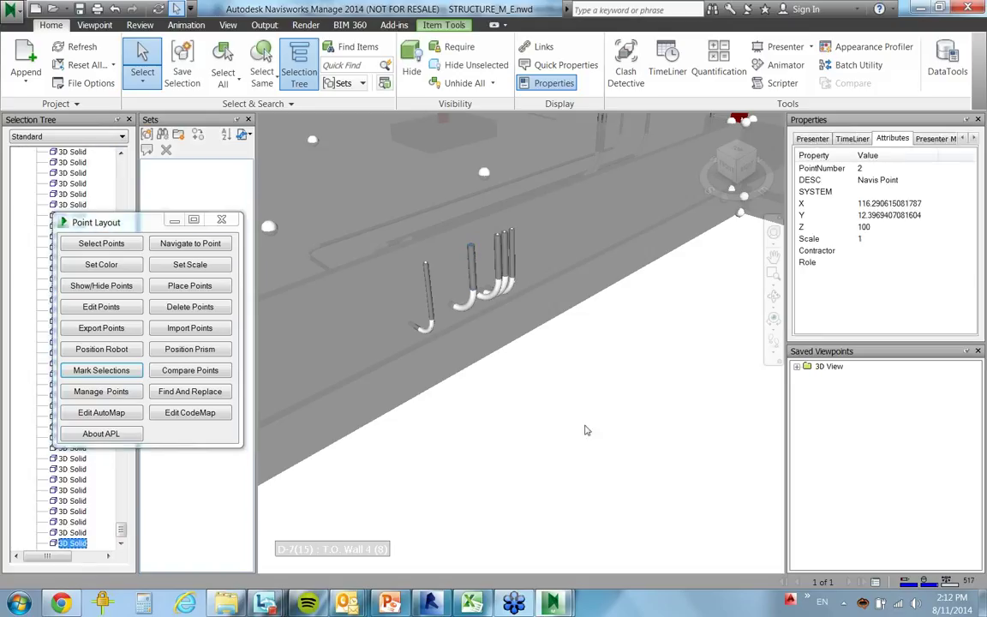
{"action": "left_click", "coordinate": [524, 397]}
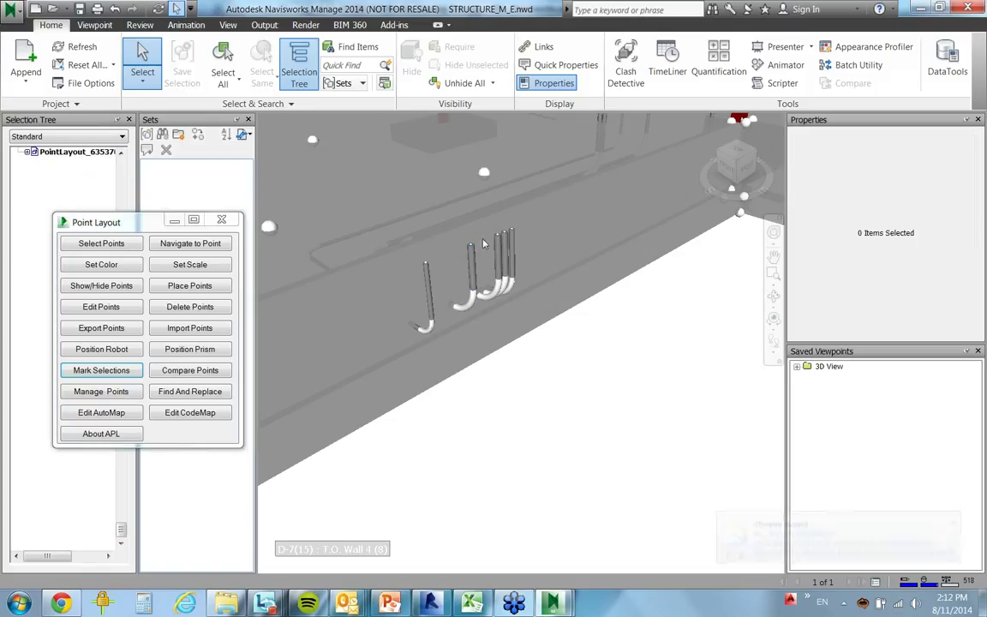
{"action": "left_click", "coordinate": [773, 256]}
{"action": "mouse_move", "coordinate": [553, 364]}
{"action": "left_mouse_down"}
{"action": "mouse_move", "coordinate": [501, 419]}
{"action": "mouse_move", "coordinate": [487, 326]}
{"action": "mouse_move", "coordinate": [476, 354]}
{"action": "left_mouse_up"}
Mark Geometry points on the Rods of the two hanger struts with Standard description
{"action": "key", "text": "ctrl+1"}
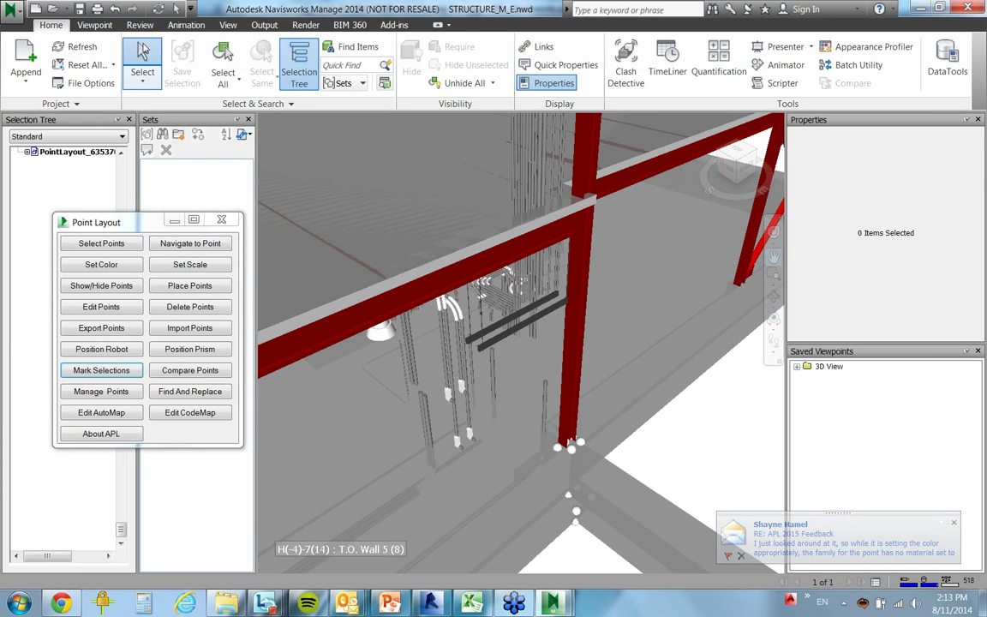
{"action": "left_click", "coordinate": [478, 341]}
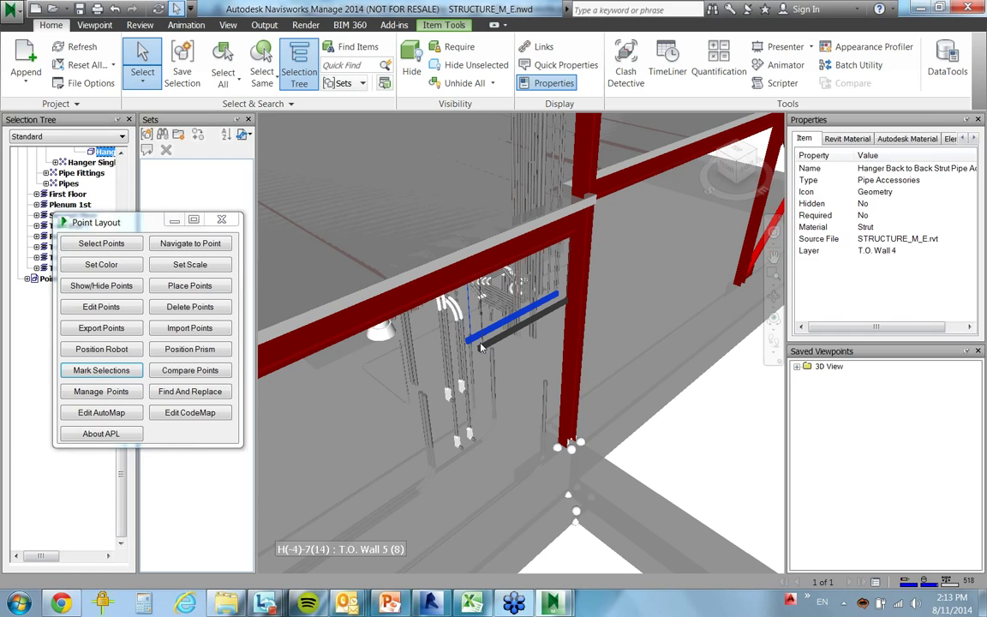
{"action": "left_click", "coordinate": [481, 346], "text": "ctrl"}
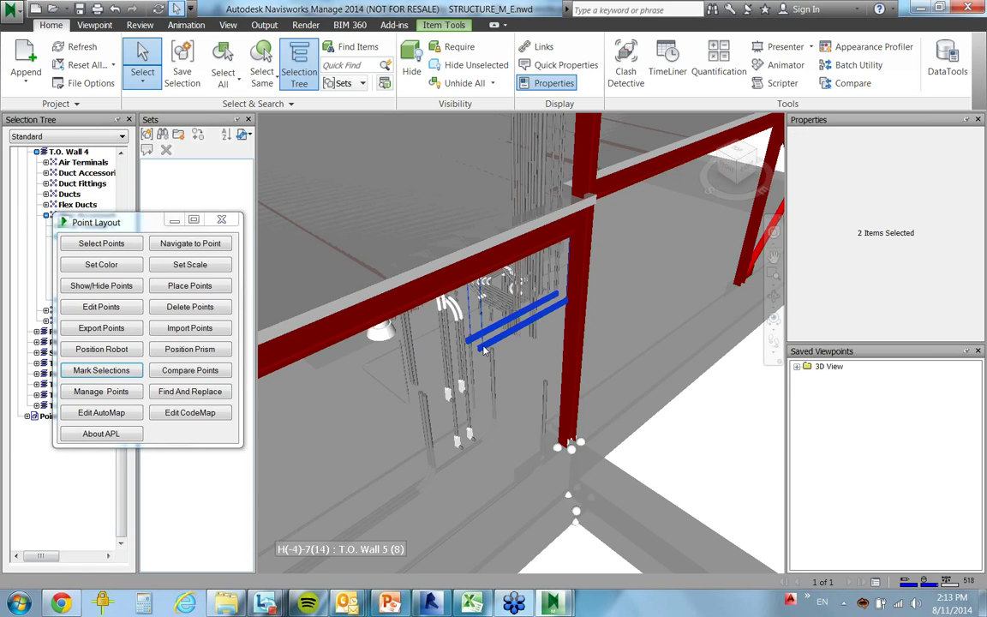
{"action": "left_click", "coordinate": [101, 370]}
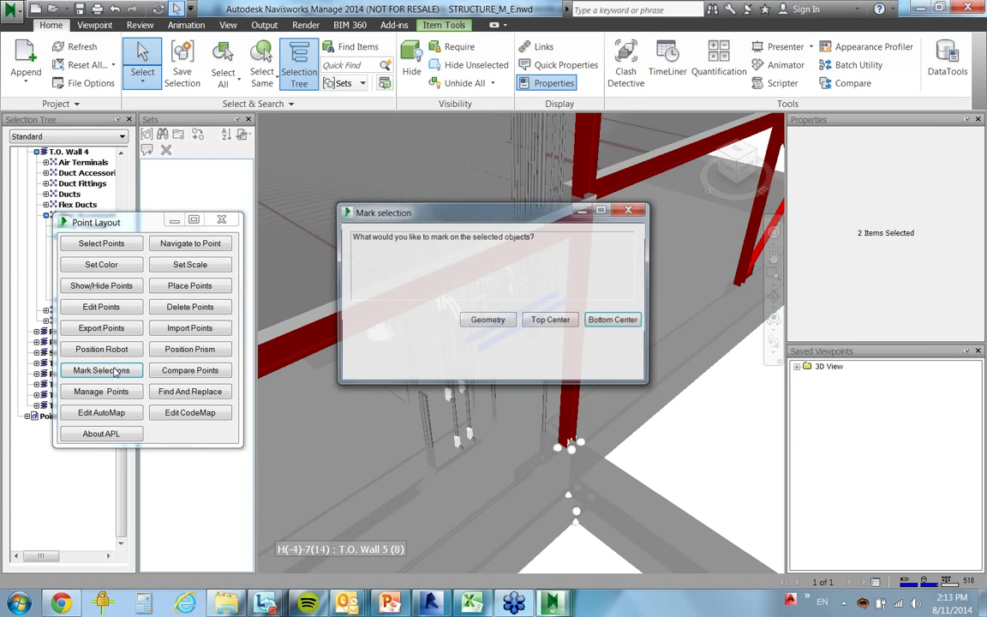
{"action": "left_click", "coordinate": [492, 324]}
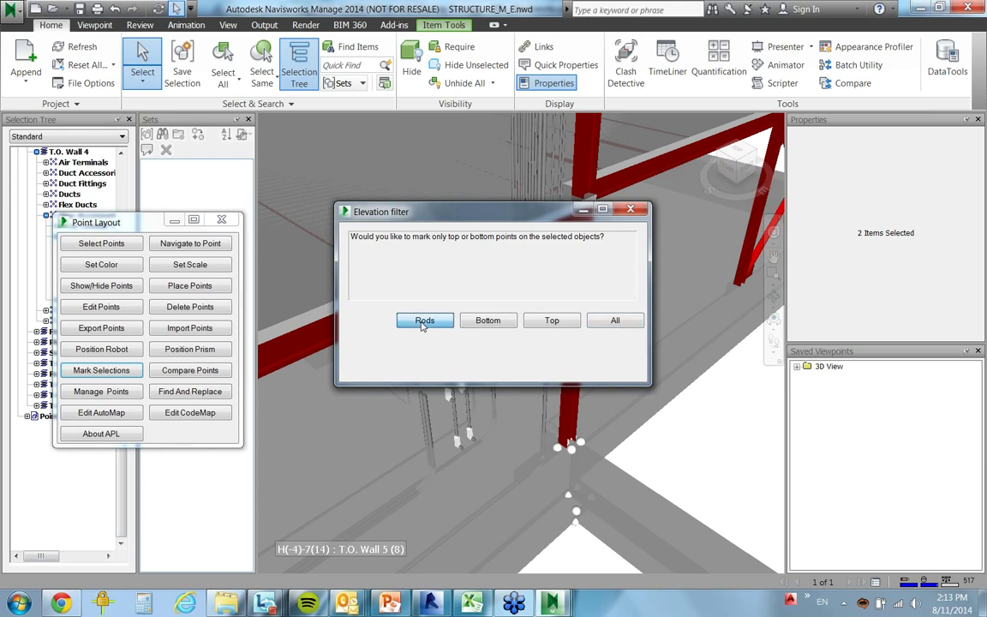
{"action": "left_click", "coordinate": [425, 320]}
{"action": "left_click", "coordinate": [551, 321]}
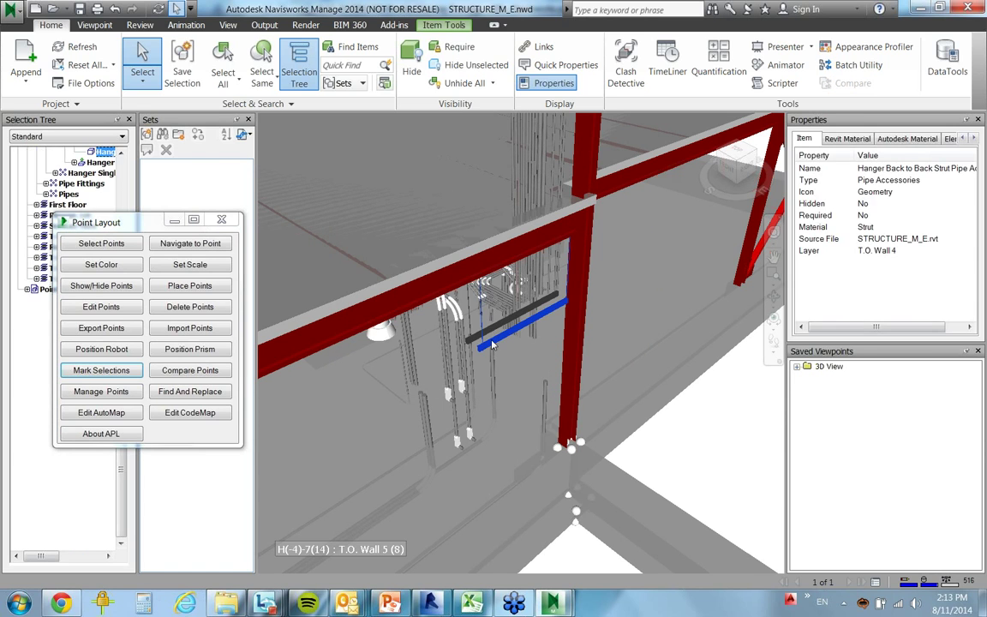
{"action": "left_click", "coordinate": [481, 248]}
Hide the concrete floor slab and the analytical floor
{"action": "right_click", "coordinate": [482, 248]}
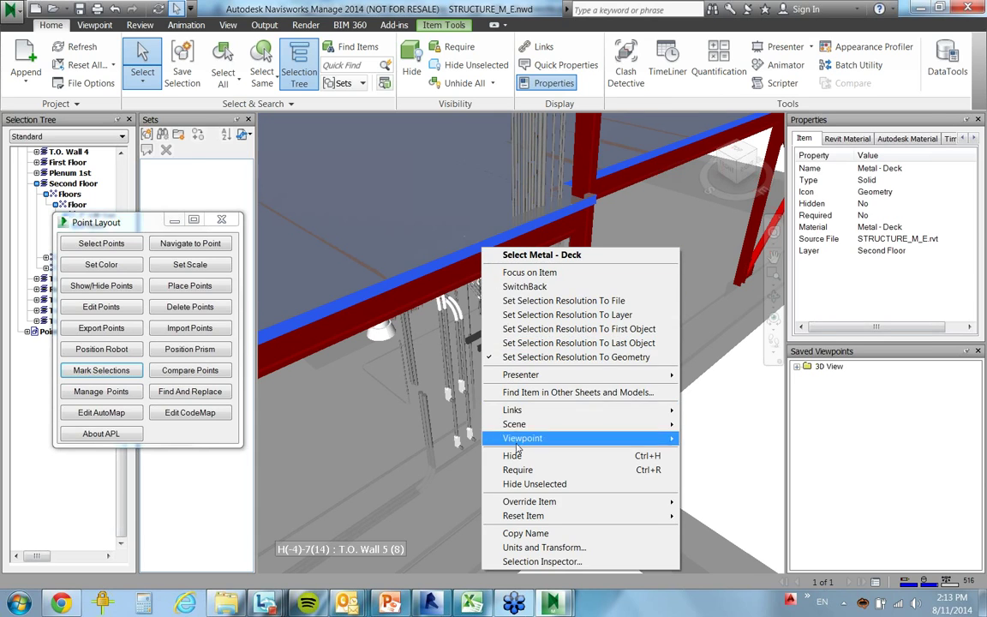
{"action": "left_click", "coordinate": [459, 304]}
{"action": "left_click", "coordinate": [434, 197]}
{"action": "right_click", "coordinate": [481, 220]}
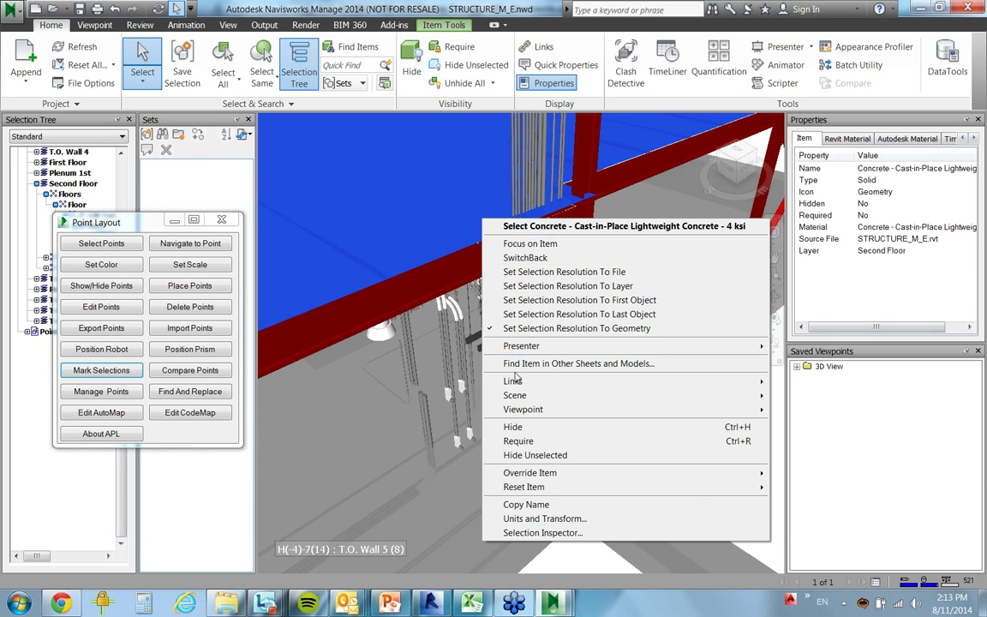
{"action": "left_click", "coordinate": [514, 427]}
{"action": "left_click", "coordinate": [457, 250]}
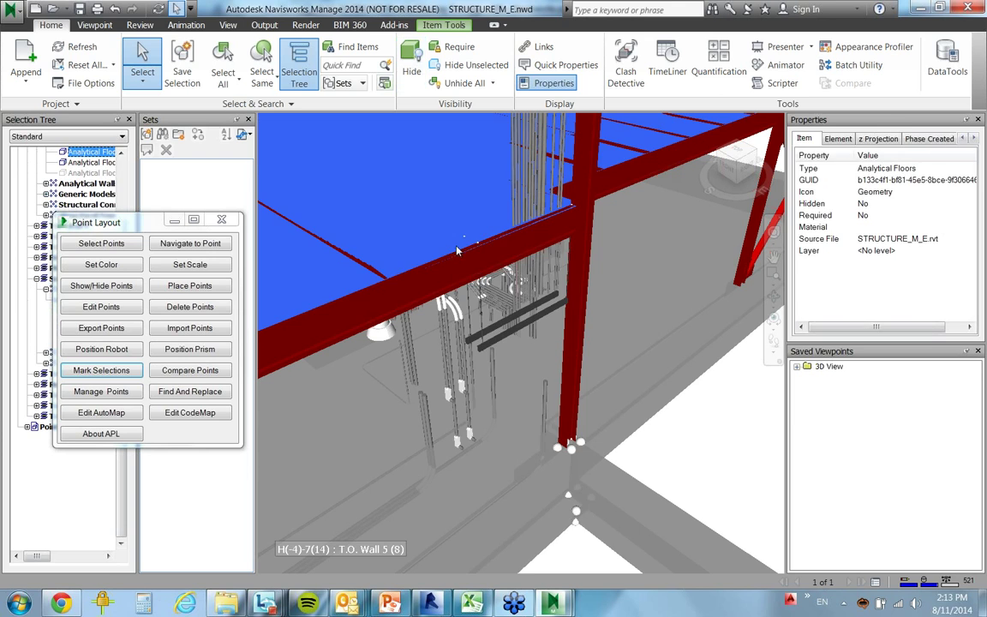
{"action": "right_click", "coordinate": [456, 250]}
{"action": "left_click", "coordinate": [467, 457]}
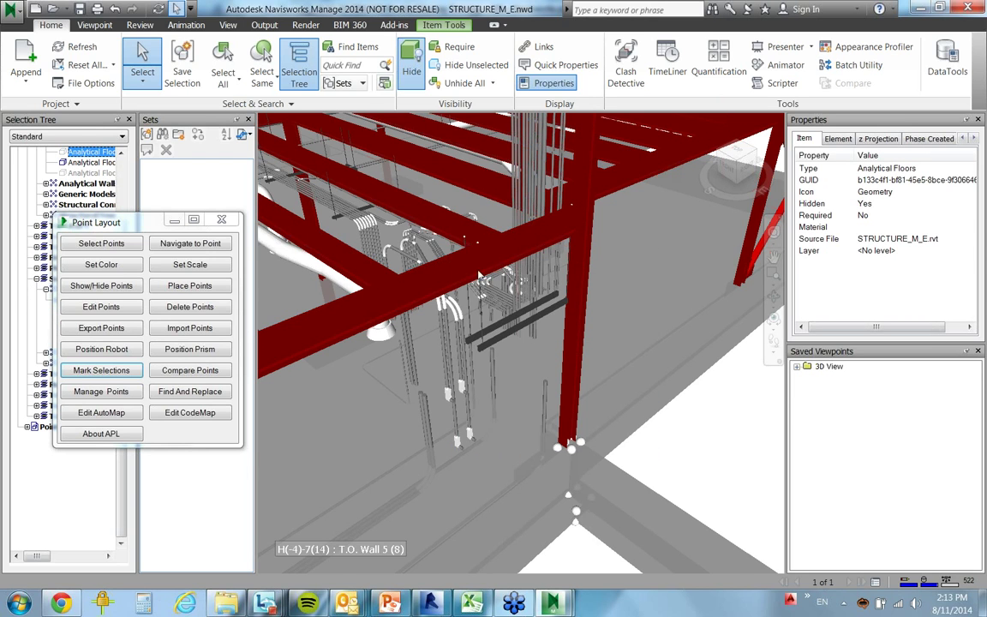
Zoom and pan so the hangers and column base are centred in view
{"action": "scroll", "coordinate": [478, 272], "scroll_direction": "up", "scroll_amount": 2}
{"action": "scroll", "coordinate": [479, 272], "scroll_direction": "up", "scroll_amount": 2}
{"action": "scroll", "coordinate": [479, 272], "scroll_direction": "up", "scroll_amount": 1}
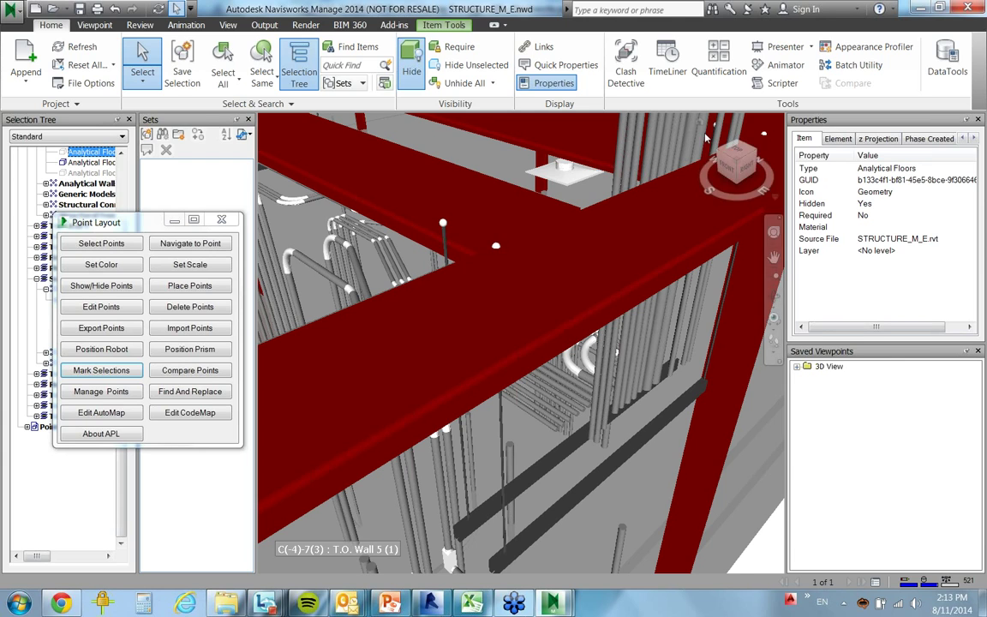
{"action": "scroll", "coordinate": [327, 184], "scroll_direction": "down", "scroll_amount": 1}
{"action": "scroll", "coordinate": [429, 292], "scroll_direction": "down", "scroll_amount": 1}
{"action": "scroll", "coordinate": [428, 300], "scroll_direction": "down", "scroll_amount": 1}
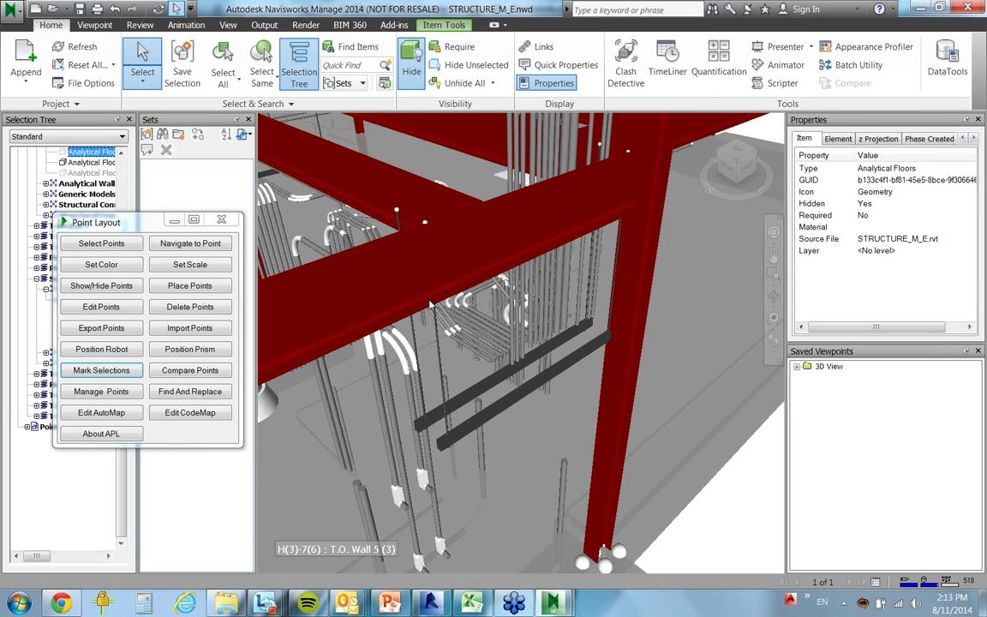
{"action": "middle_click_drag", "start_coordinate": [610, 383], "coordinate": [596, 351]}
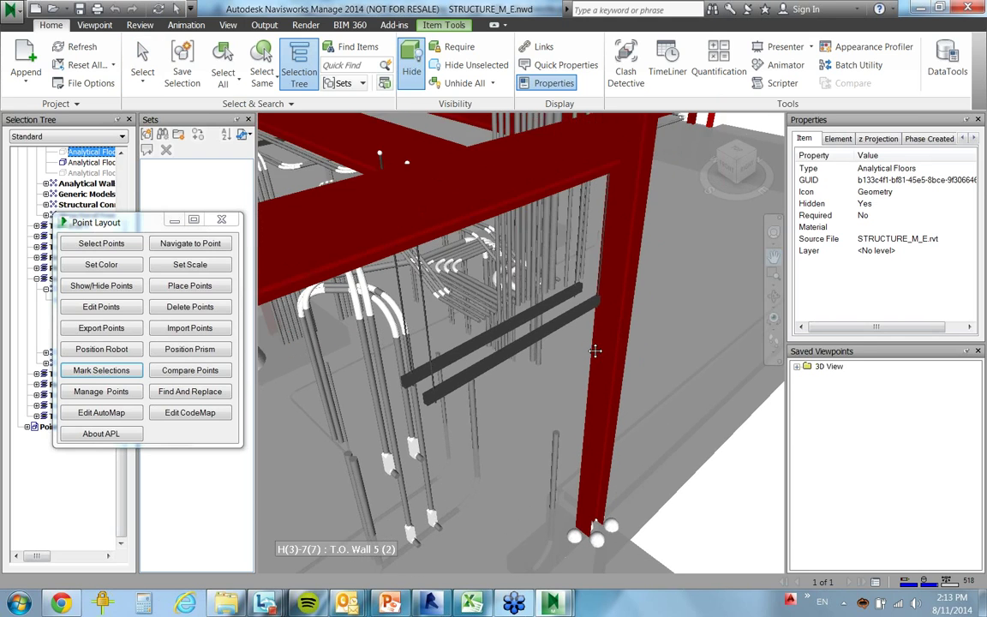
{"action": "scroll", "coordinate": [595, 351], "scroll_direction": "down", "scroll_amount": 5}
{"action": "scroll", "coordinate": [522, 370], "scroll_direction": "up", "scroll_amount": 3}
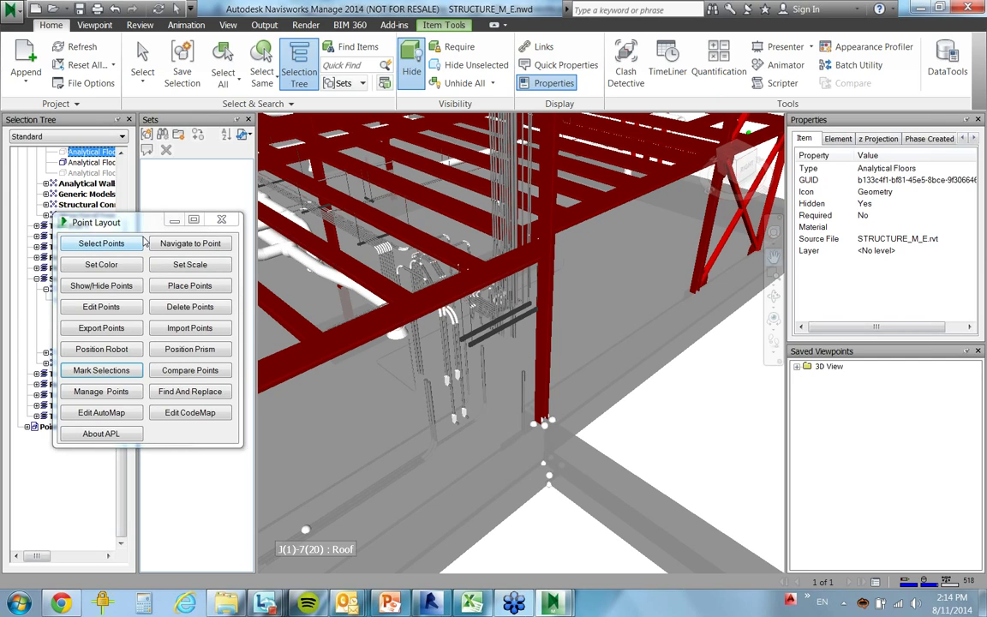
Bring up Export Points to File, centre its dialog, and leave Coordinate System unchanged
{"action": "left_click", "coordinate": [117, 332]}
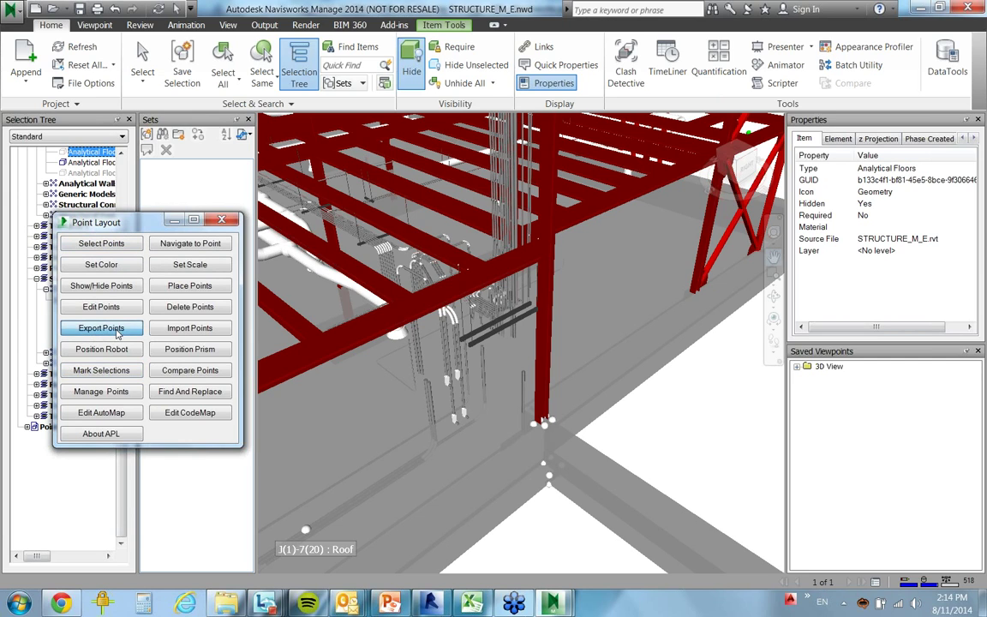
{"action": "left_click_drag", "start_coordinate": [128, 137], "coordinate": [346, 102]}
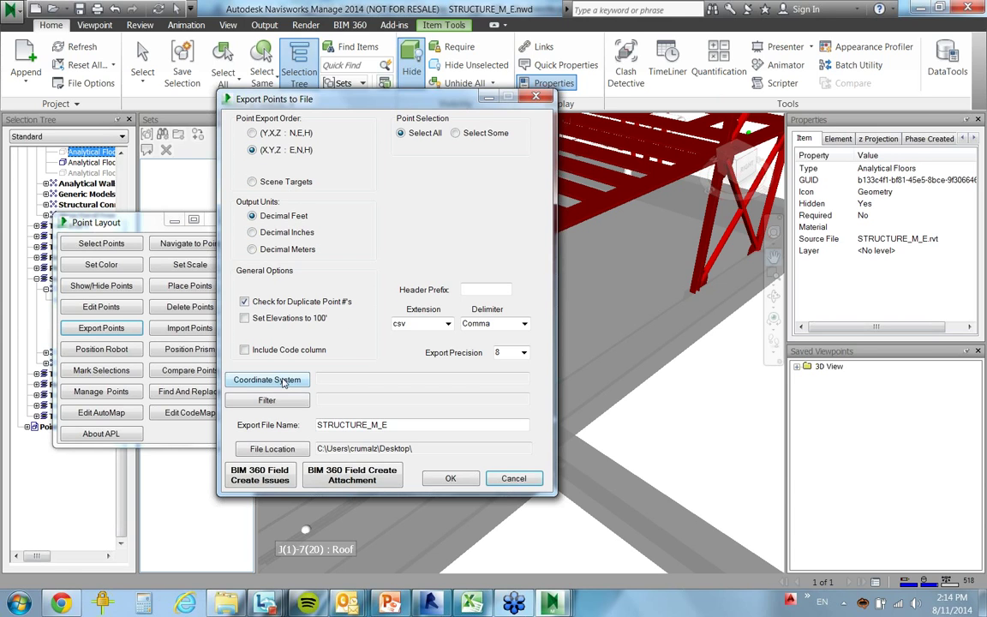
{"action": "left_click", "coordinate": [284, 382]}
{"action": "left_click", "coordinate": [310, 410]}
{"action": "left_click", "coordinate": [267, 400]}
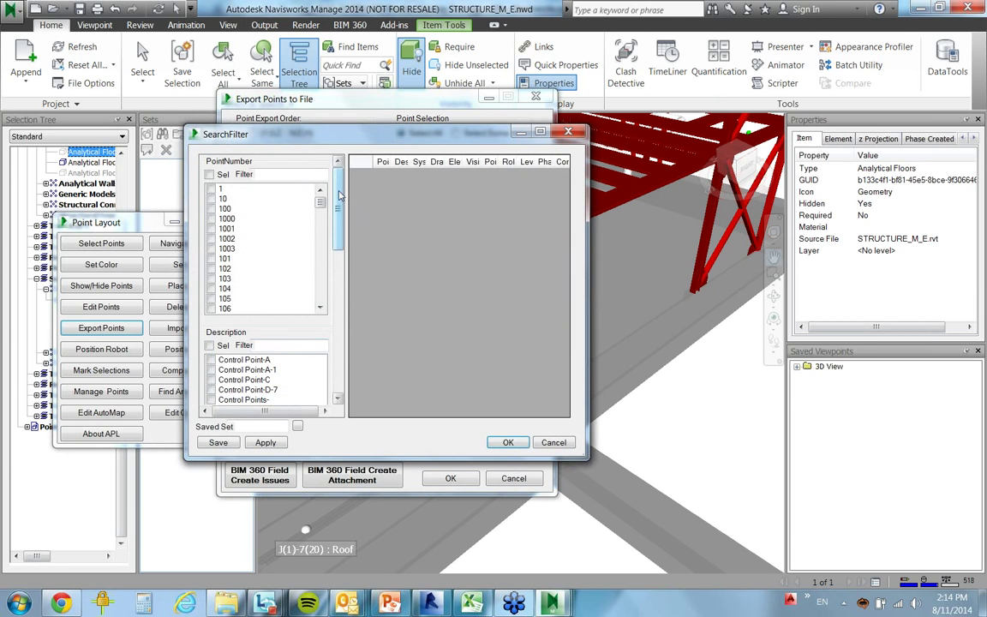
{"action": "scroll", "coordinate": [333, 249], "scroll_direction": "down", "scroll_amount": 5}
{"action": "left_click", "coordinate": [211, 245]}
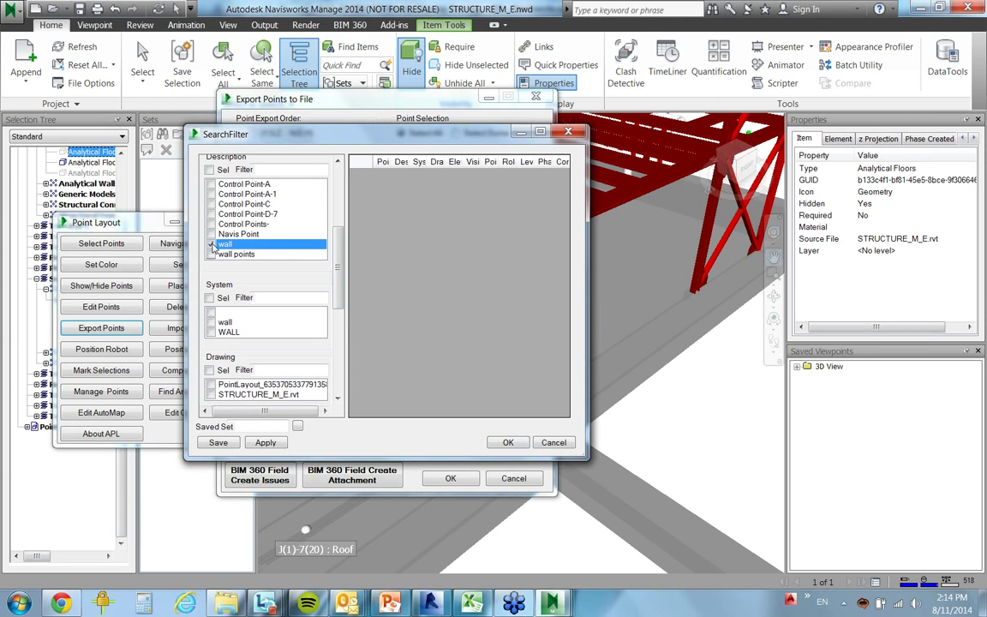
{"action": "left_click", "coordinate": [266, 443]}
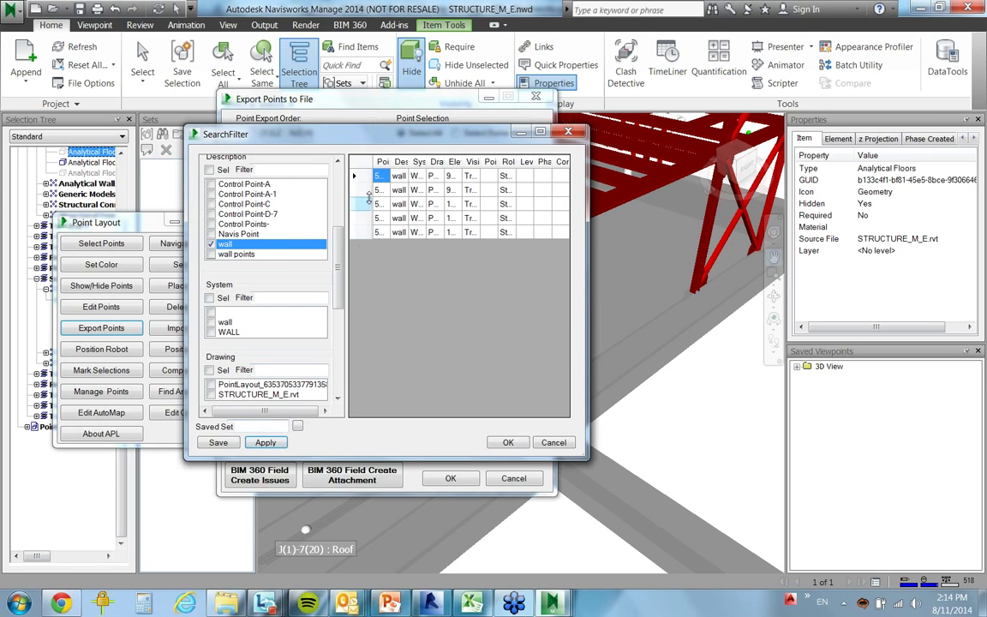
{"action": "left_click", "coordinate": [211, 244]}
{"action": "left_click", "coordinate": [211, 255]}
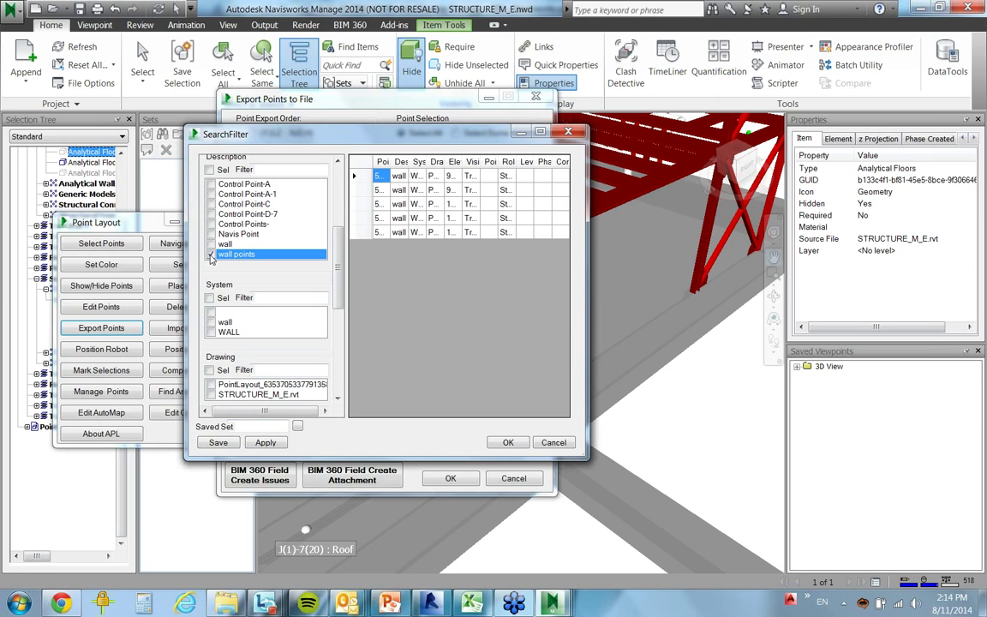
{"action": "left_click", "coordinate": [264, 443]}
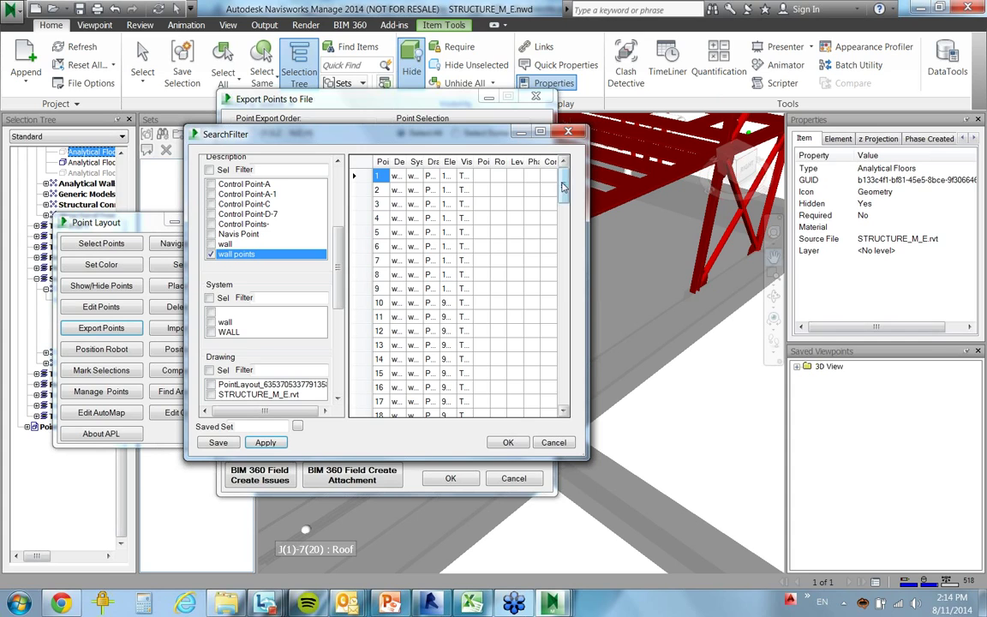
{"action": "left_click_drag", "start_coordinate": [393, 161], "coordinate": [446, 161]}
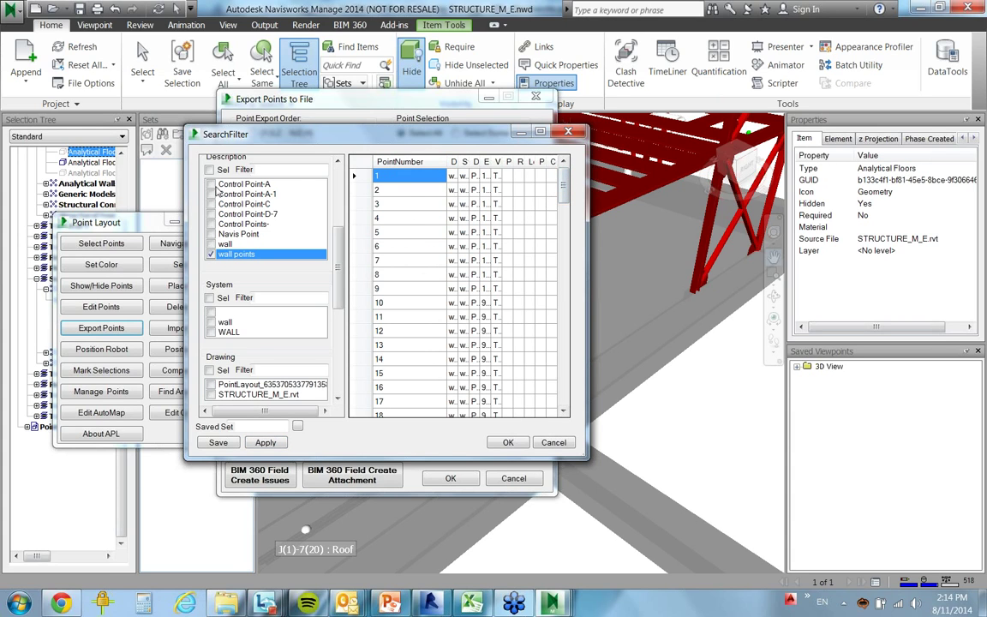
{"action": "left_click", "coordinate": [211, 184]}
{"action": "left_click", "coordinate": [211, 194]}
{"action": "left_click", "coordinate": [211, 204]}
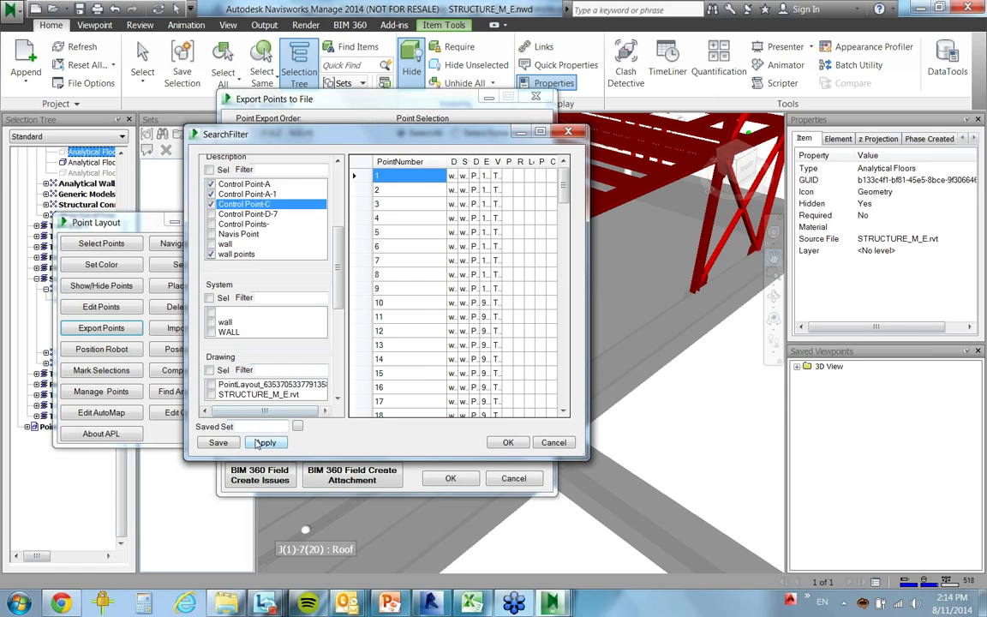
{"action": "left_click", "coordinate": [266, 442]}
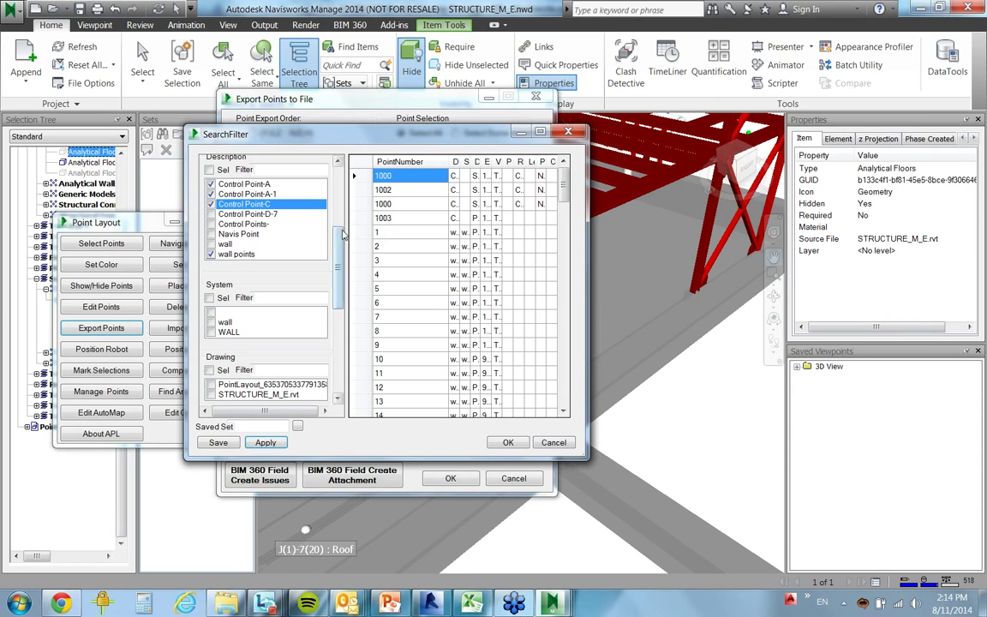
{"action": "scroll", "coordinate": [333, 319], "scroll_direction": "down", "scroll_amount": 5}
{"action": "scroll", "coordinate": [332, 320], "scroll_direction": "down", "scroll_amount": 2}
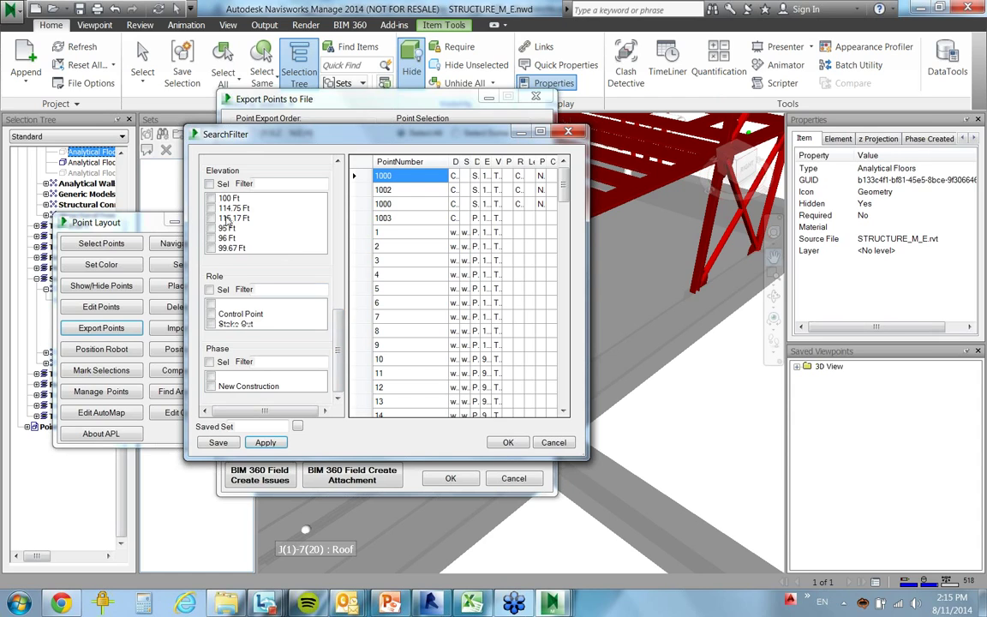
{"action": "left_click", "coordinate": [212, 324]}
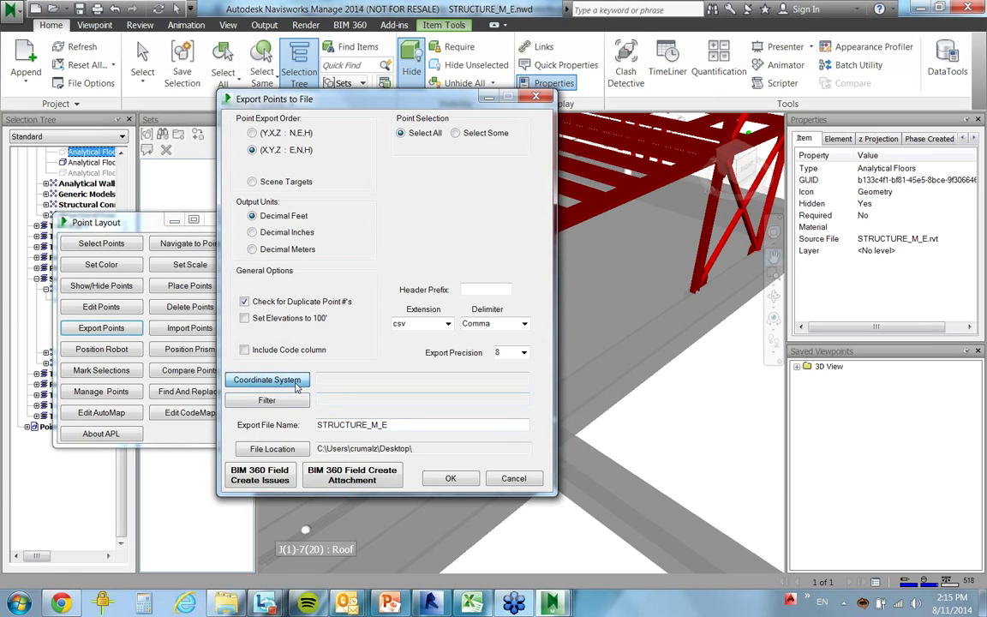
Leave coordinate system and filter unchanged and set the export file name to 'adsk test design points'
{"action": "left_click", "coordinate": [296, 383]}
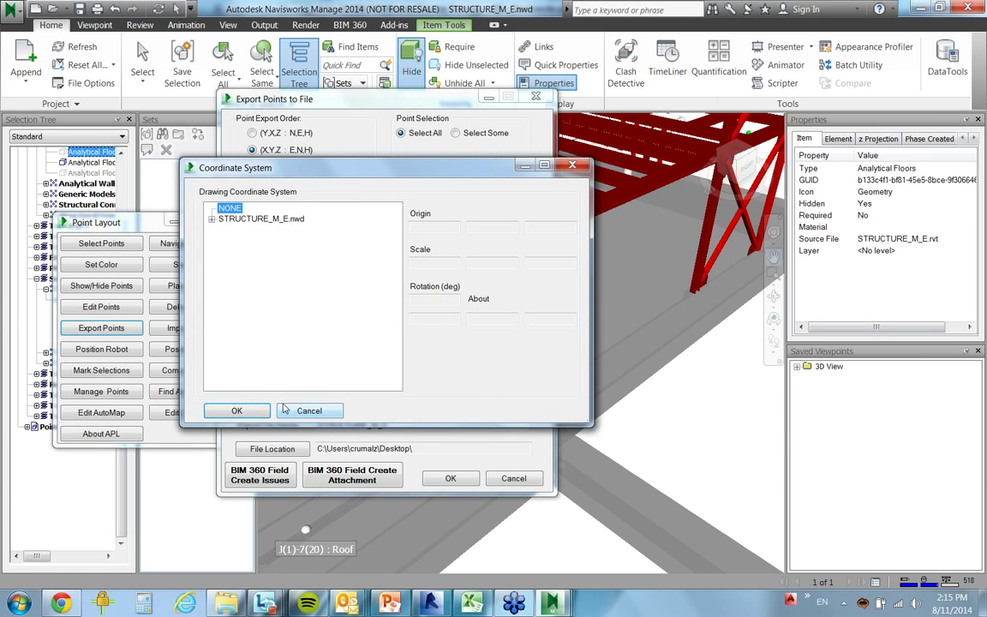
{"action": "left_click", "coordinate": [285, 410]}
{"action": "left_click", "coordinate": [253, 399]}
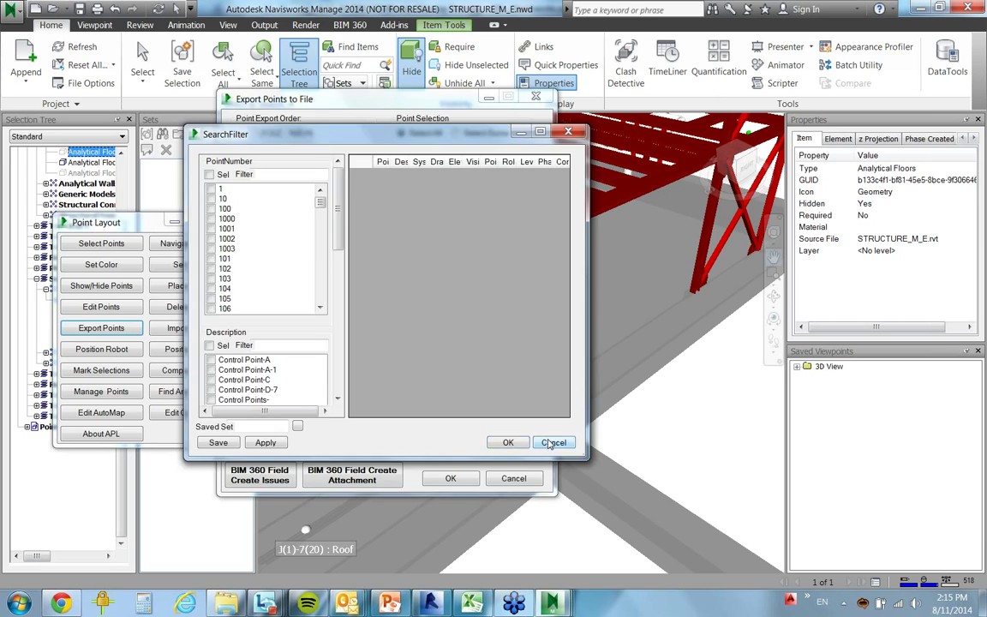
{"action": "left_click", "coordinate": [552, 442]}
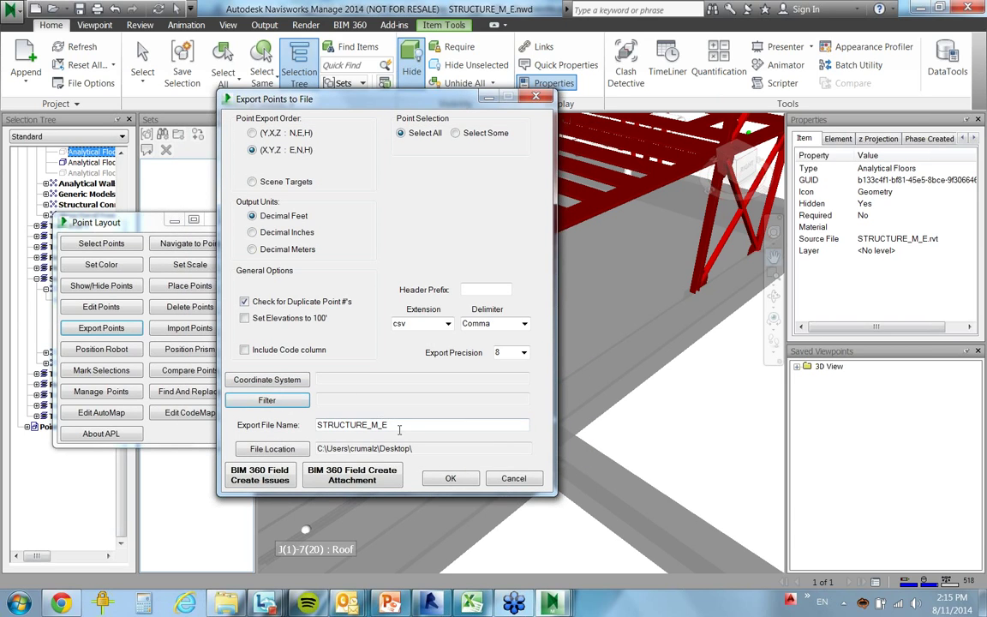
{"action": "double_click", "coordinate": [318, 425]}
{"action": "type", "text": "ads"}
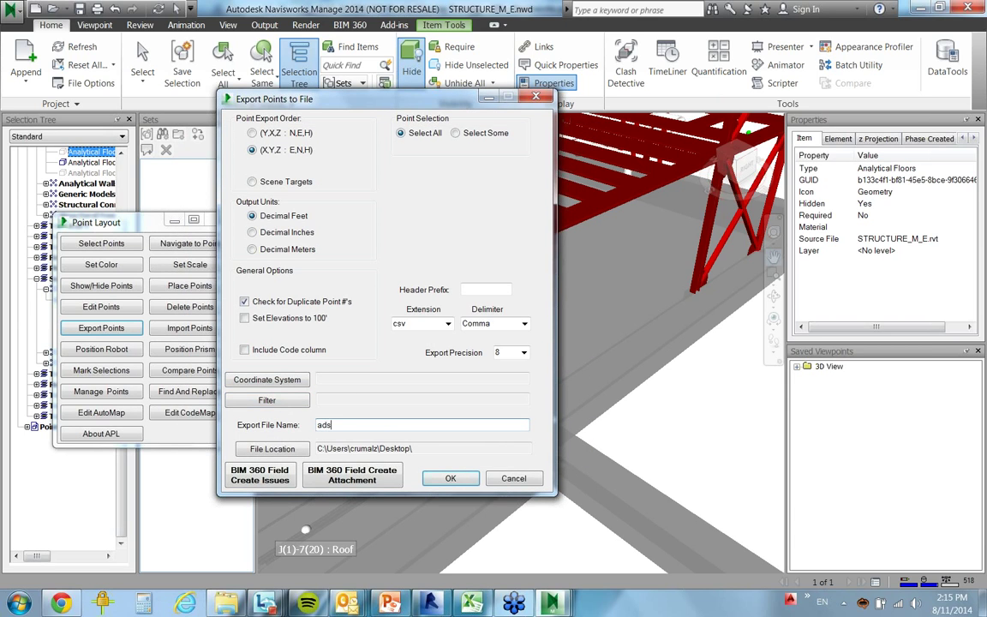
{"action": "type", "text": "k test"}
{"action": "type", "text": " design points"}
Set the export file location to the Downloads folder
{"action": "left_click", "coordinate": [272, 448]}
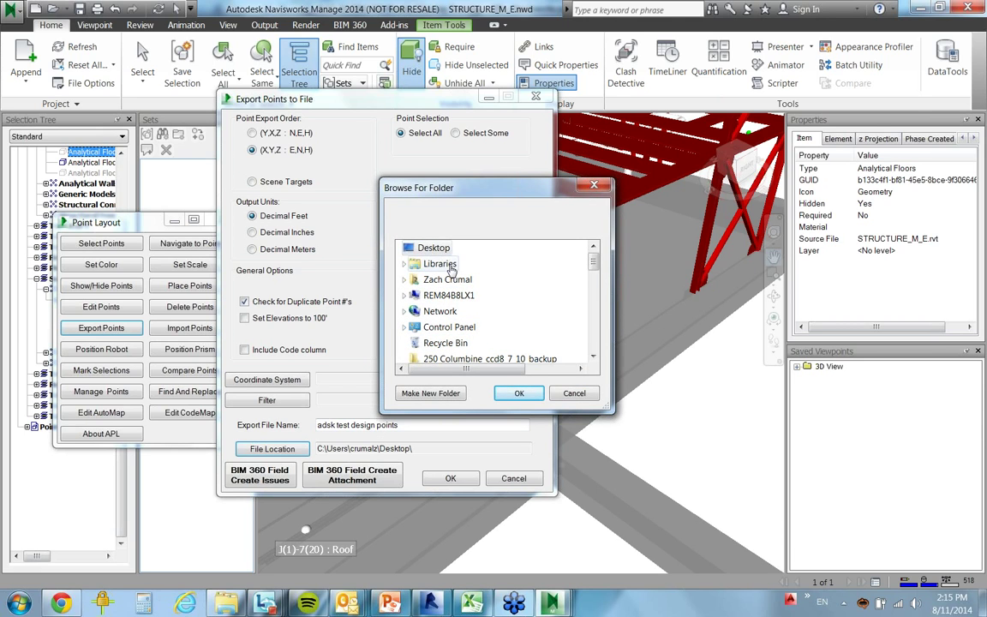
{"action": "left_click_drag", "start_coordinate": [593, 261], "coordinate": [591, 246]}
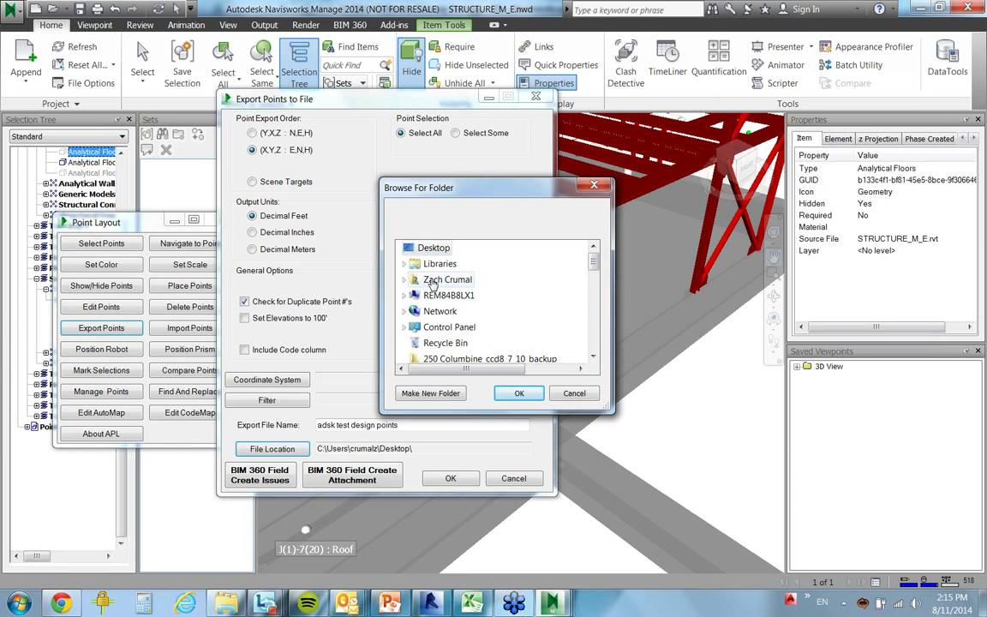
{"action": "left_click", "coordinate": [432, 283]}
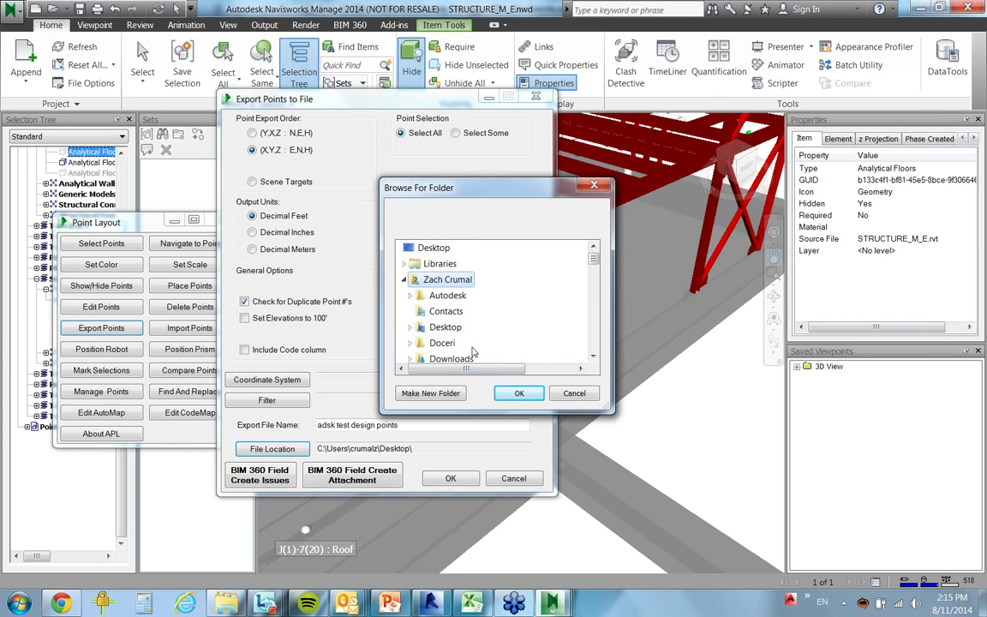
{"action": "left_click", "coordinate": [463, 358]}
{"action": "left_click", "coordinate": [518, 392]}
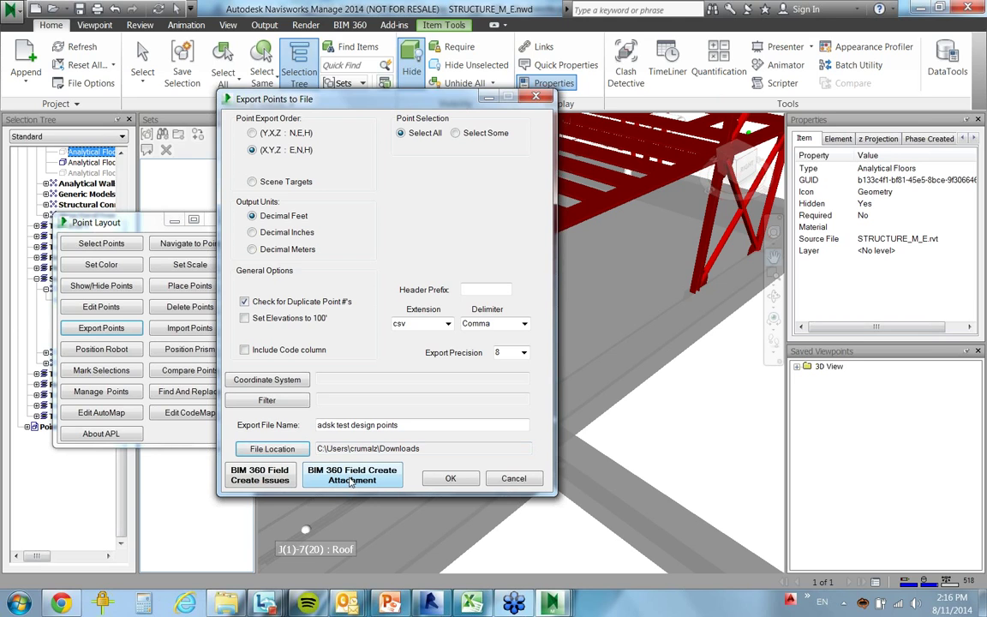
Run the export without transformation, finishing with 139 points exported
{"action": "left_click", "coordinate": [451, 480]}
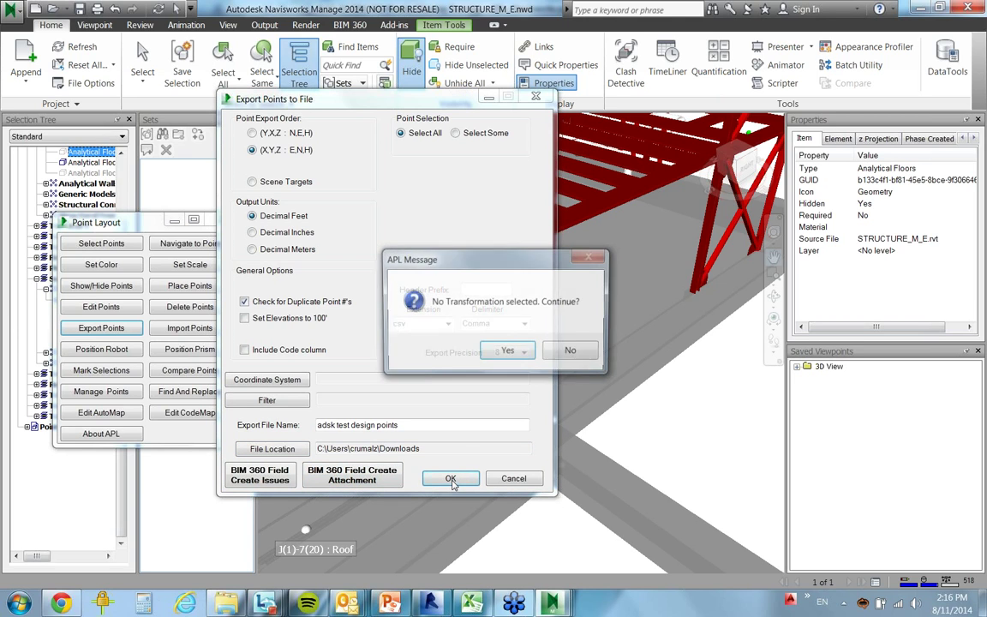
{"action": "left_click", "coordinate": [504, 351]}
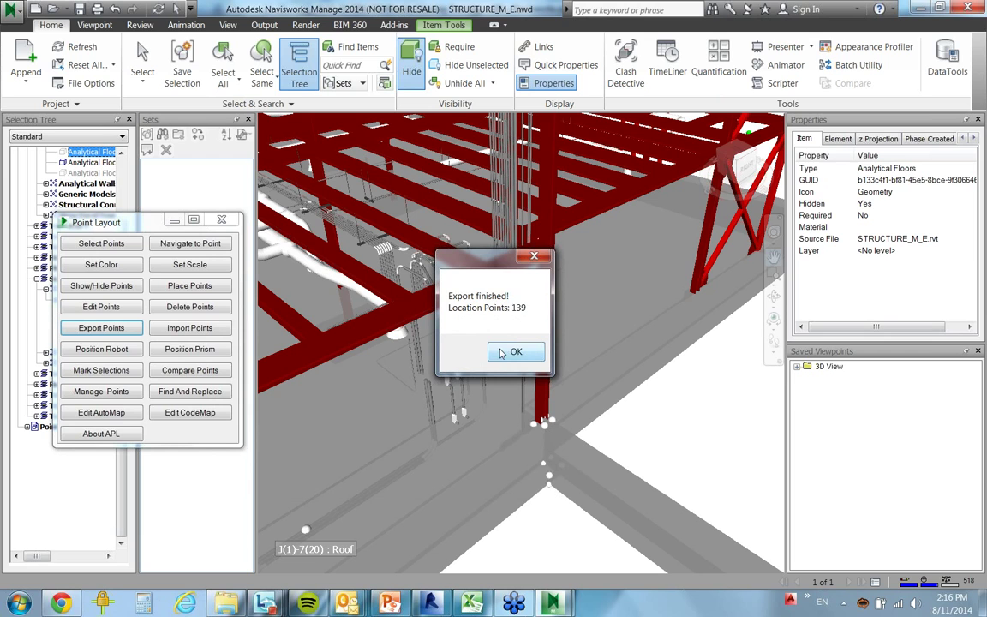
{"action": "left_click", "coordinate": [509, 352]}
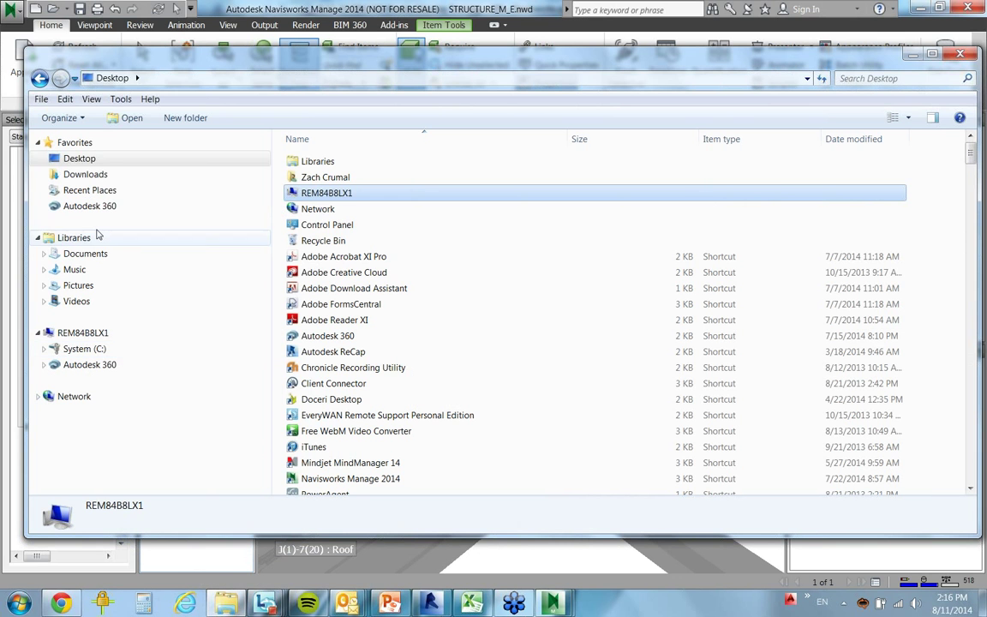
Sort Downloads by date modified and open adsk test design points.csv in Excel
{"action": "left_click", "coordinate": [96, 174]}
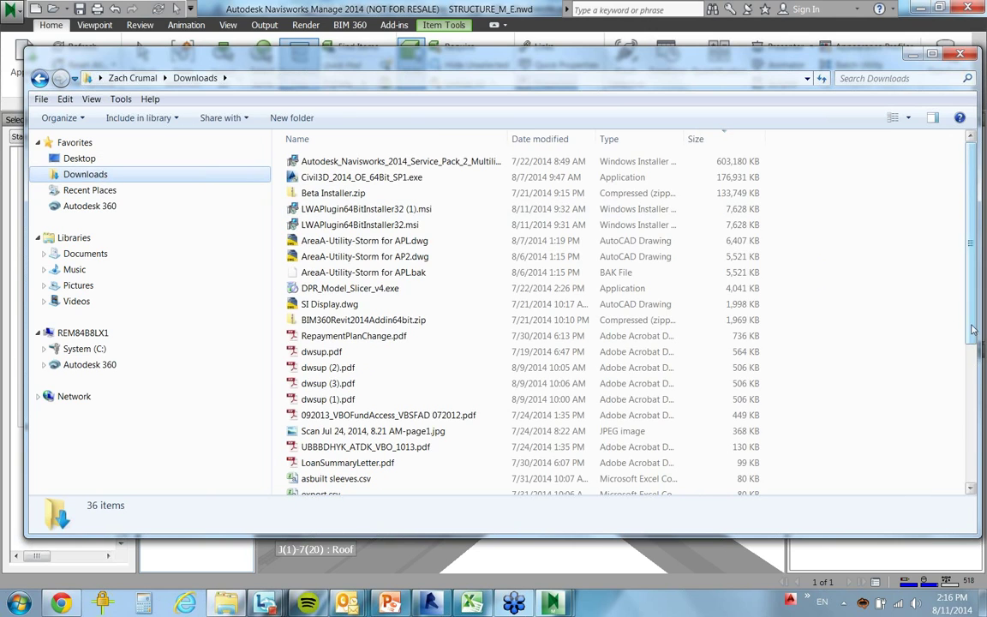
{"action": "left_click", "coordinate": [525, 141]}
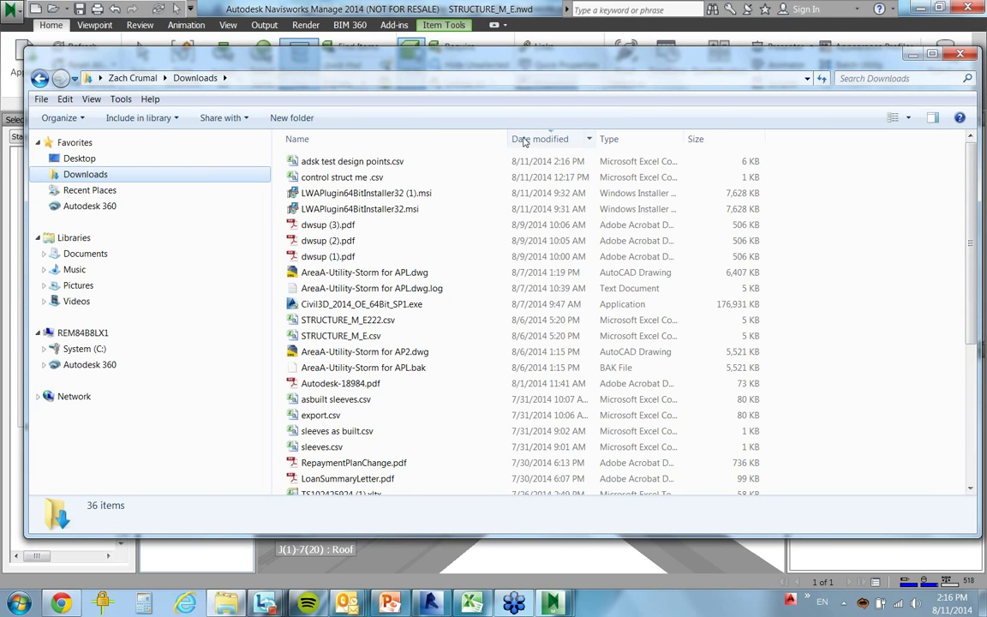
{"action": "left_click", "coordinate": [361, 167]}
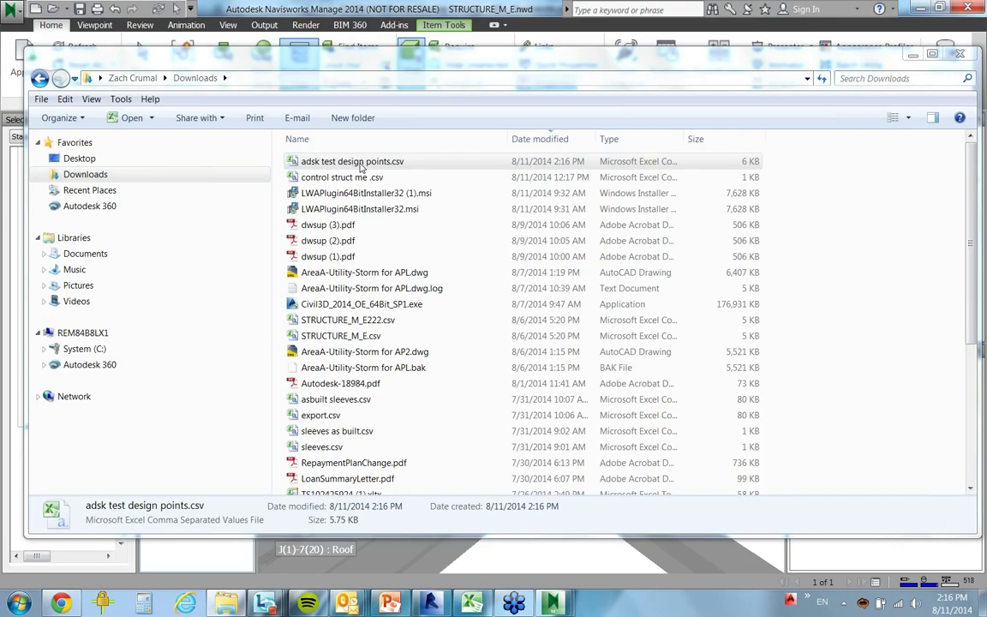
{"action": "double_click", "coordinate": [360, 167]}
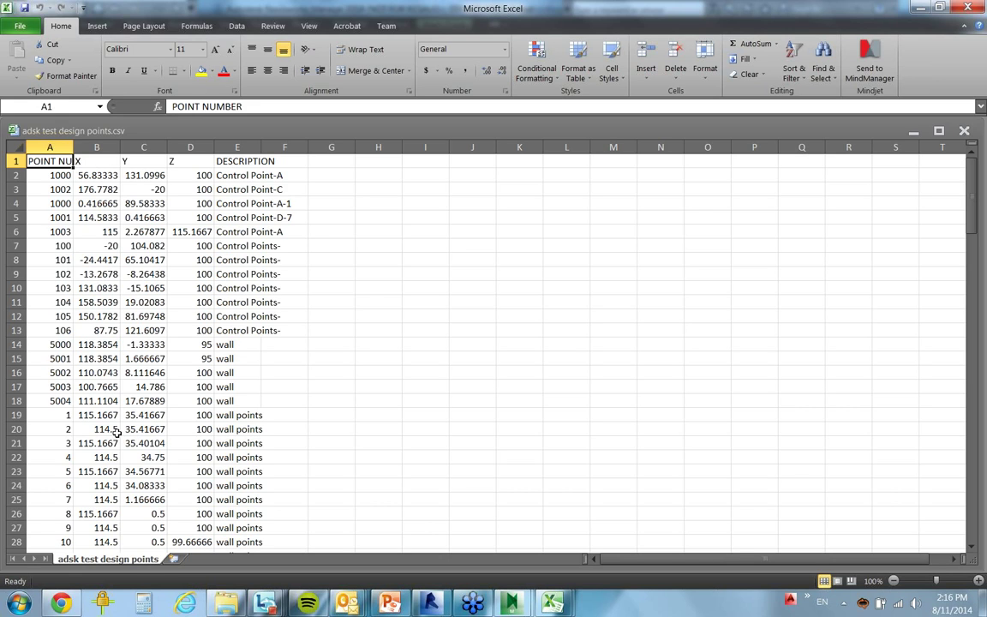
Alter the wall point coordinates in cells B53, C58 and B76
{"action": "scroll", "coordinate": [114, 395], "scroll_direction": "down", "scroll_amount": 6}
{"action": "scroll", "coordinate": [112, 396], "scroll_direction": "down", "scroll_amount": 7}
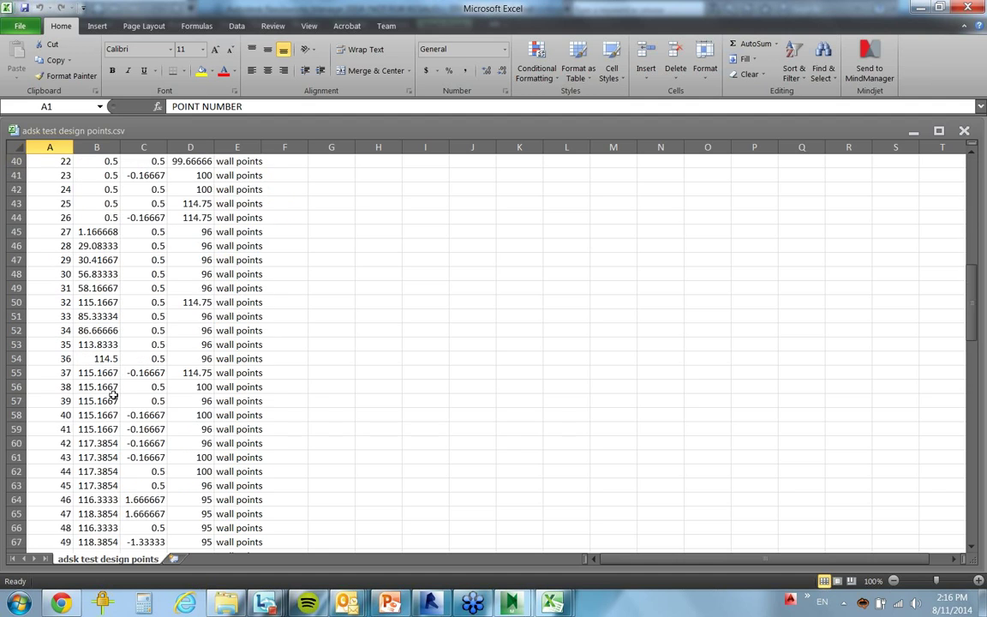
{"action": "double_click", "coordinate": [97, 344]}
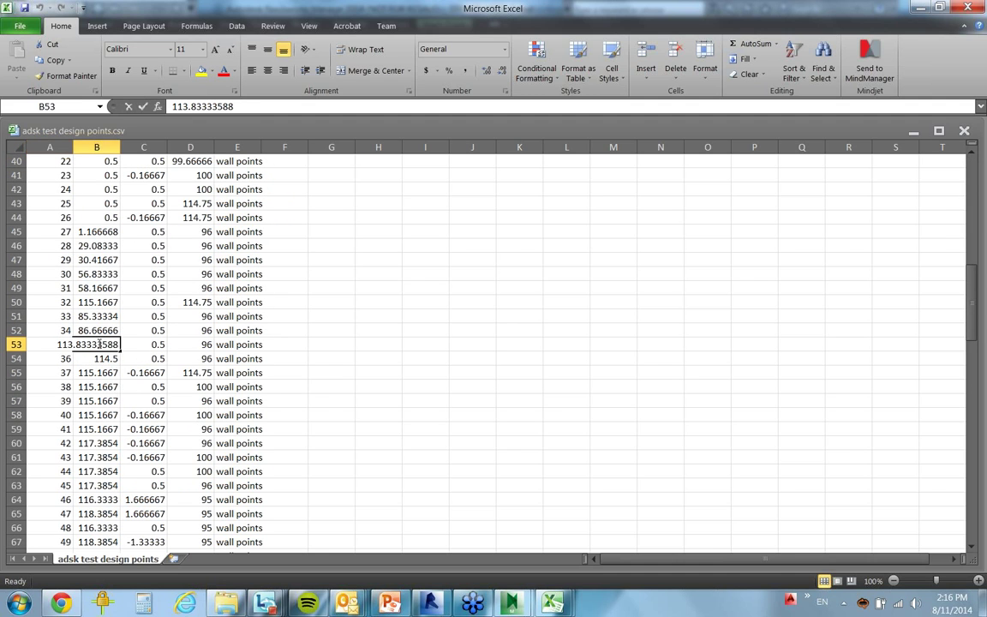
{"action": "left_click", "coordinate": [79, 345]}
{"action": "type", "text": "0"}
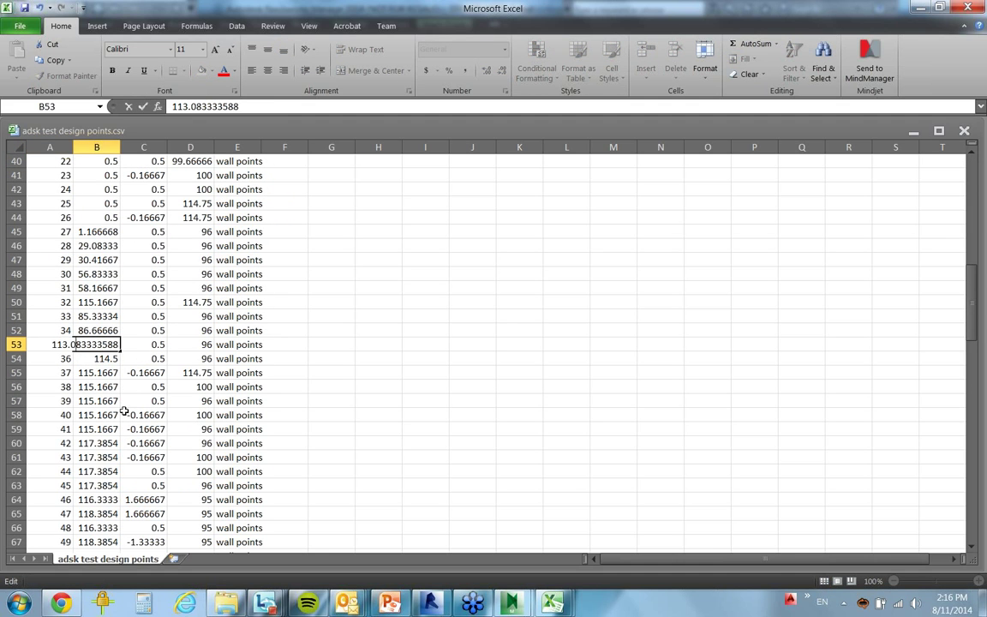
{"action": "double_click", "coordinate": [139, 414]}
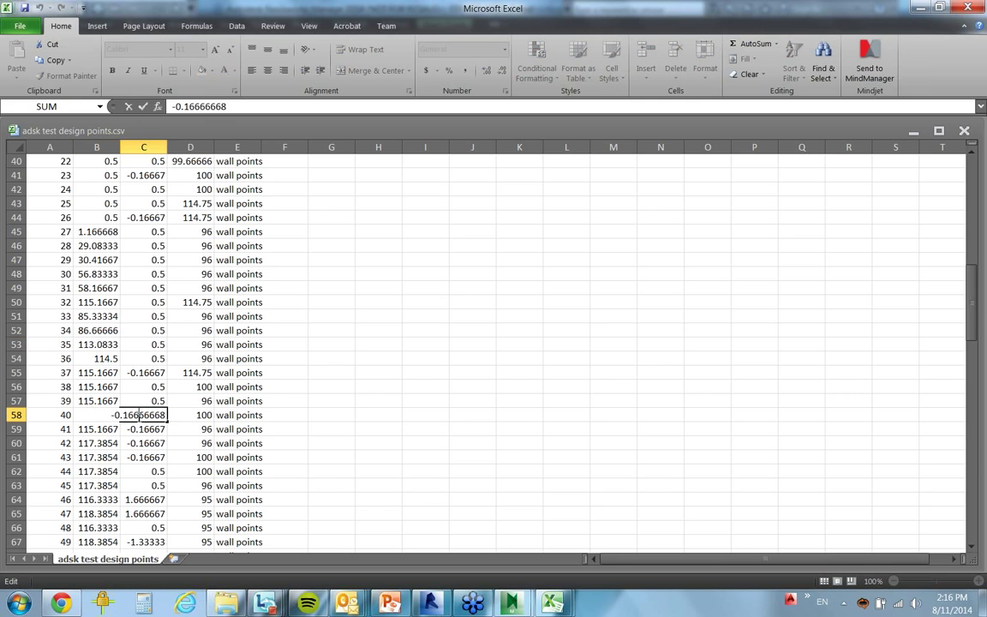
{"action": "type", "text": "0"}
{"action": "scroll", "coordinate": [112, 377], "scroll_direction": "down", "scroll_amount": 6}
{"action": "double_click", "coordinate": [88, 415]}
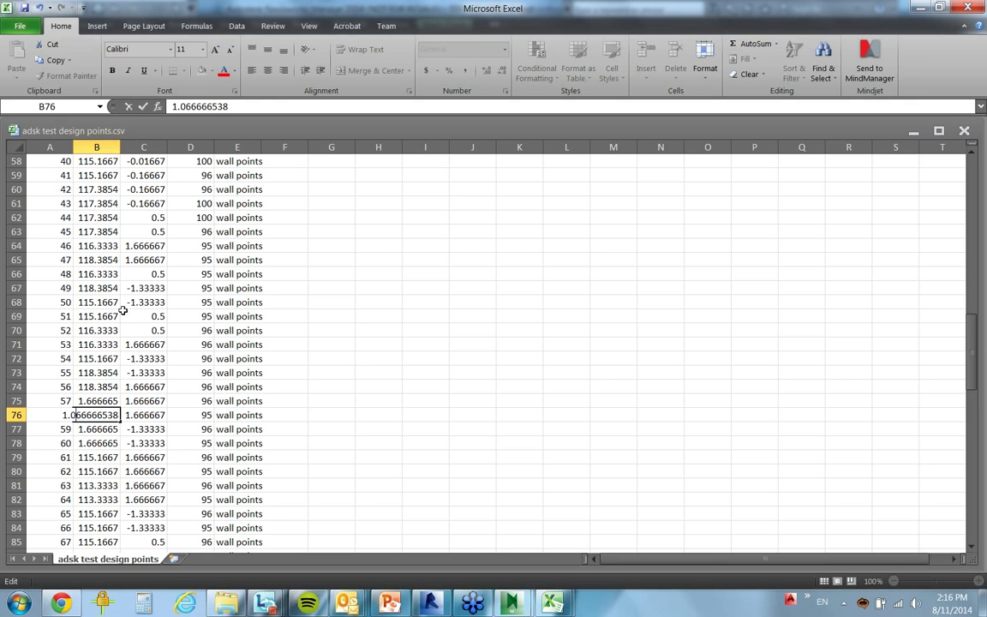
Save the sheet as adsk test asbuilt points.csv, keeping CSV format
{"action": "left_click", "coordinate": [18, 27]}
{"action": "left_click", "coordinate": [31, 67]}
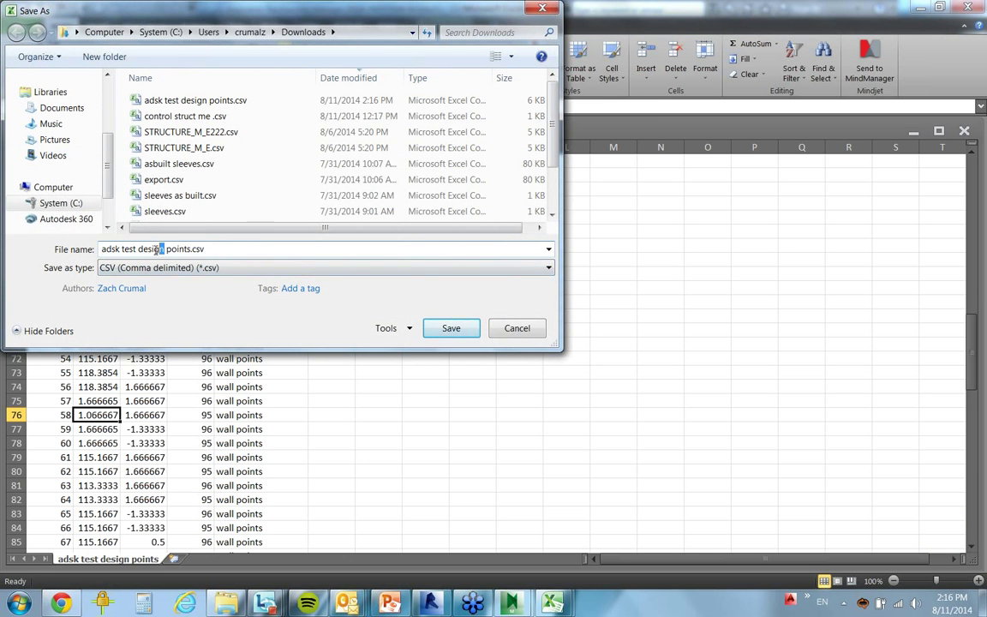
{"action": "double_click", "coordinate": [139, 248]}
{"action": "type", "text": "asbu"}
{"action": "type", "text": "ilt"}
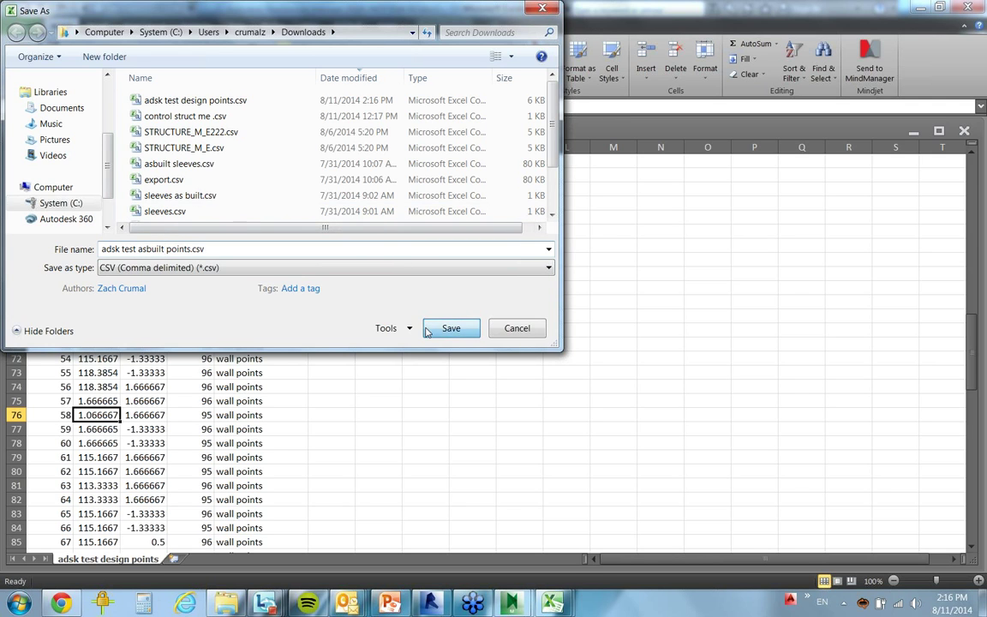
{"action": "left_click", "coordinate": [450, 329]}
{"action": "left_click", "coordinate": [496, 353]}
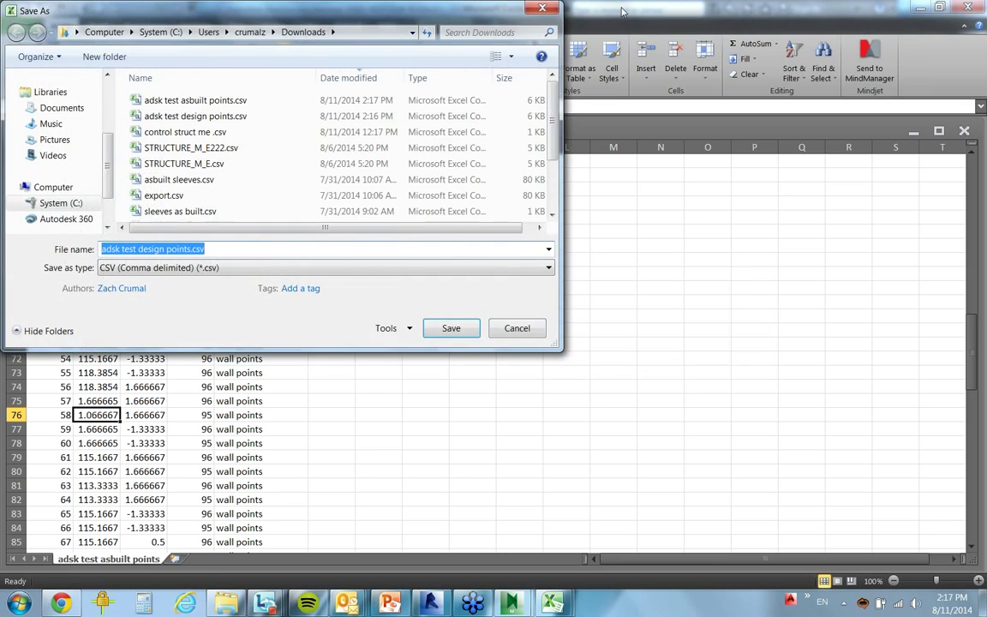
Close the file without saving again, minimize Excel, and return to Navisworks
{"action": "left_click", "coordinate": [975, 11]}
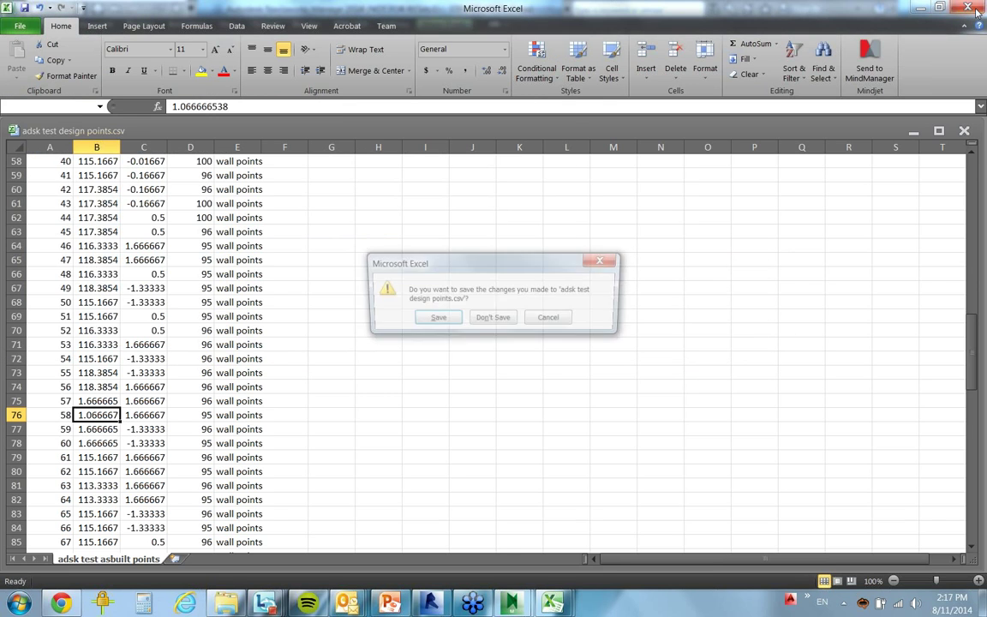
{"action": "left_click", "coordinate": [491, 320]}
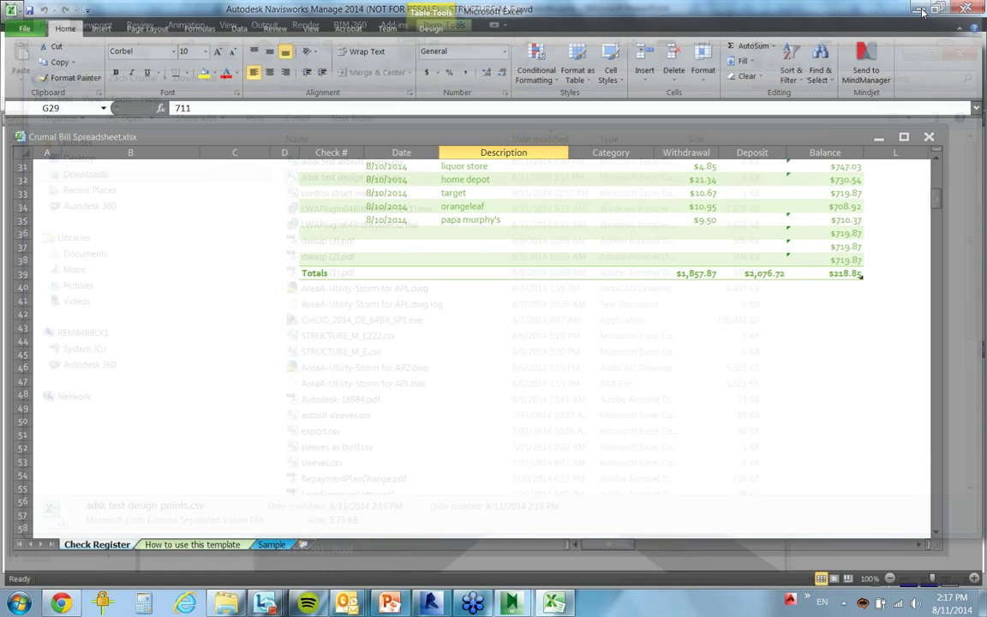
{"action": "left_click", "coordinate": [920, 7]}
{"action": "left_click", "coordinate": [811, 43]}
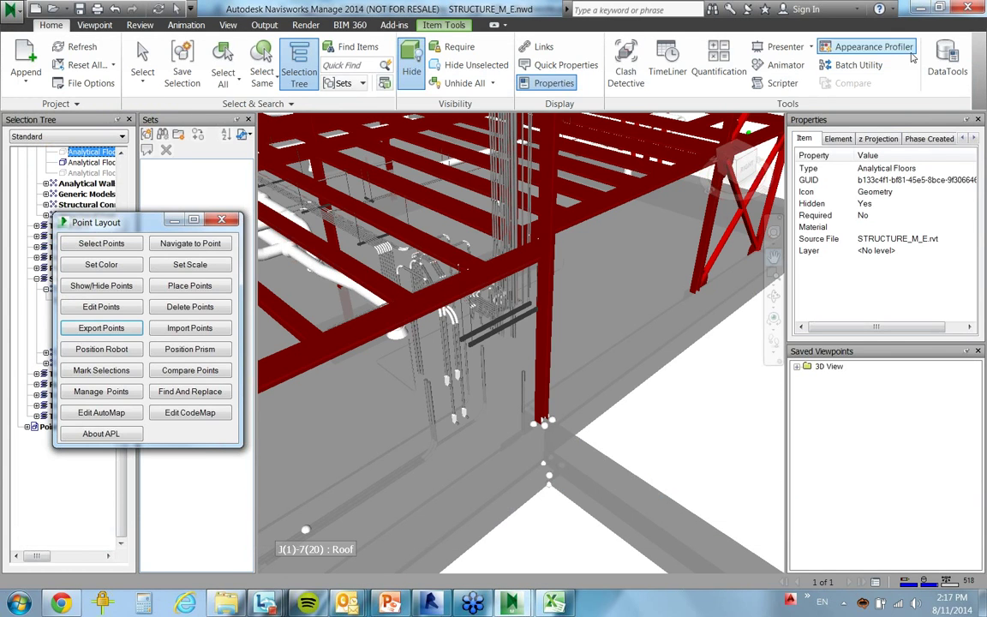
Compare the model against adsk test asbuilt points.csv and widen the results list
{"action": "left_click", "coordinate": [194, 375]}
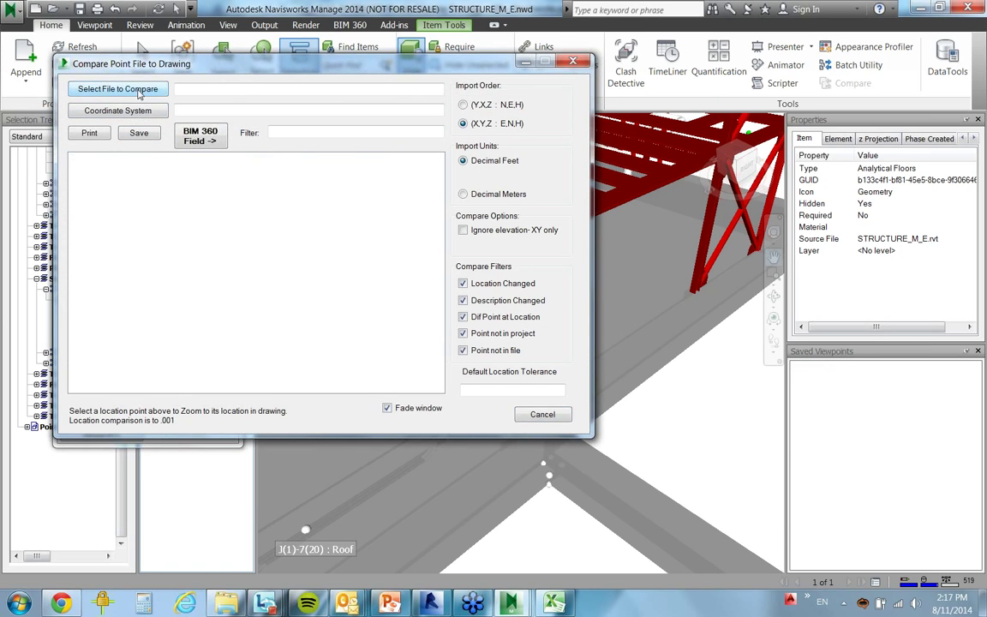
{"action": "left_click", "coordinate": [137, 90]}
{"action": "double_click", "coordinate": [256, 175]}
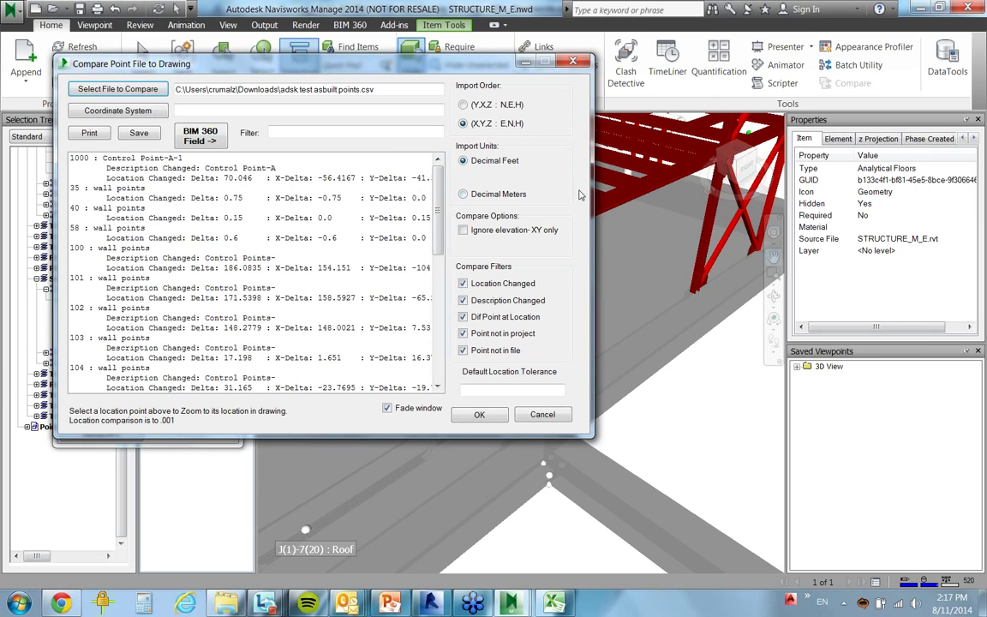
{"action": "left_click_drag", "start_coordinate": [593, 178], "coordinate": [947, 178]}
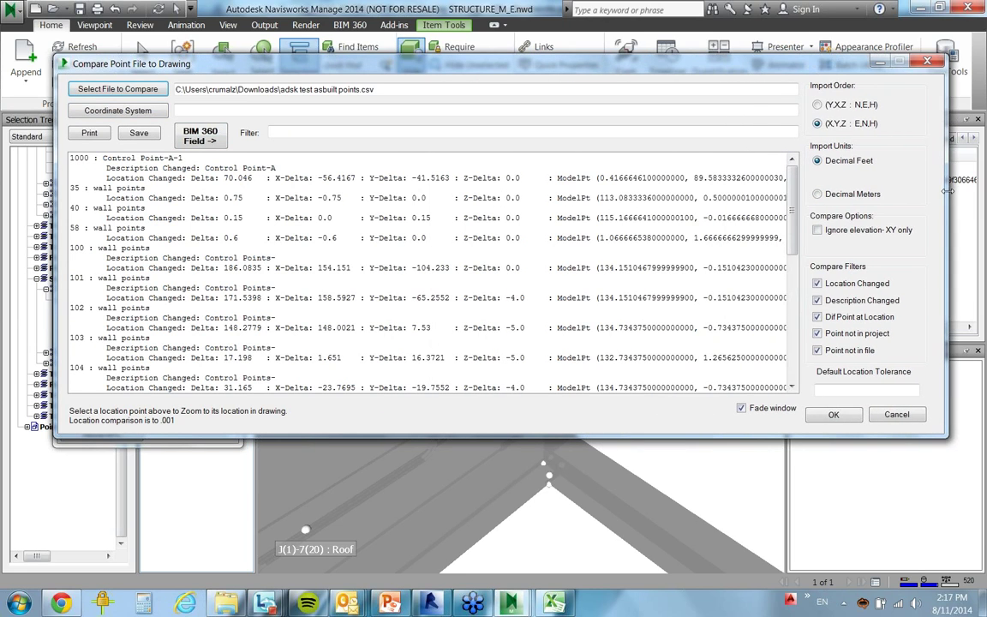
{"action": "left_click_drag", "start_coordinate": [53, 180], "coordinate": [18, 179]}
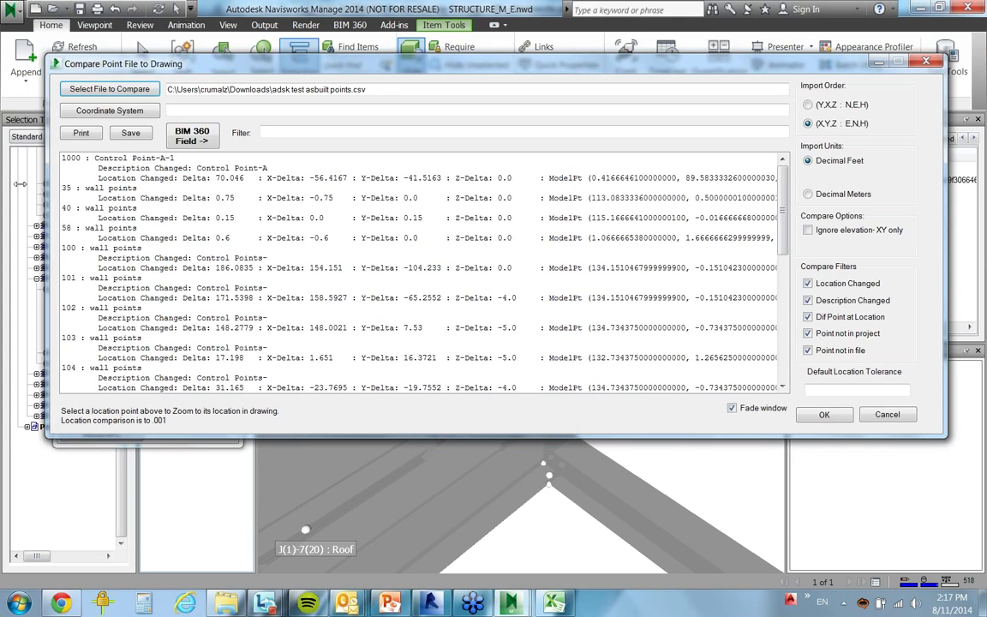
{"action": "left_click", "coordinate": [85, 191]}
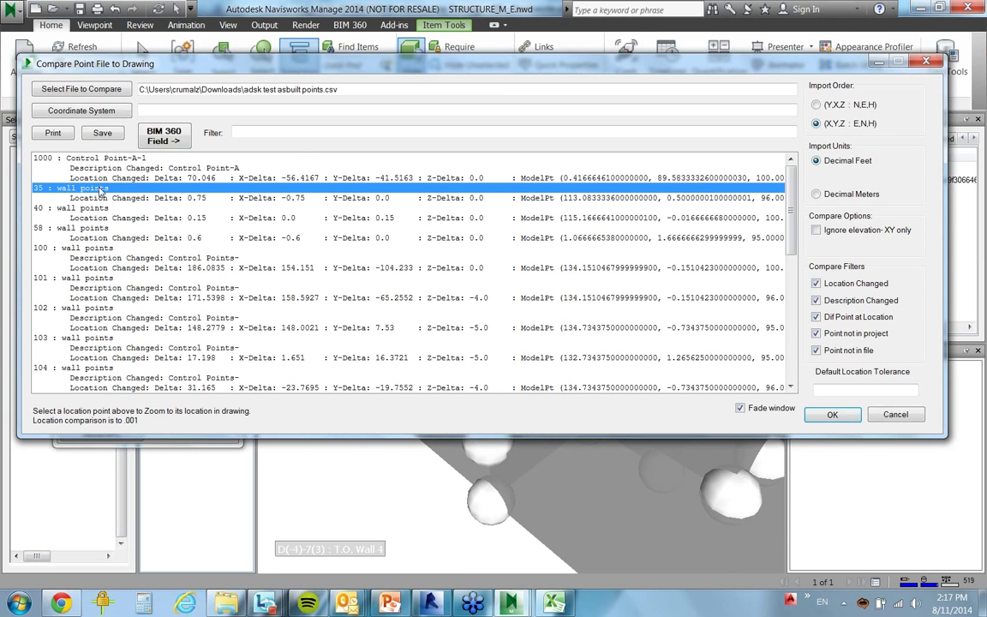
{"action": "left_click_drag", "start_coordinate": [355, 64], "coordinate": [403, 557]}
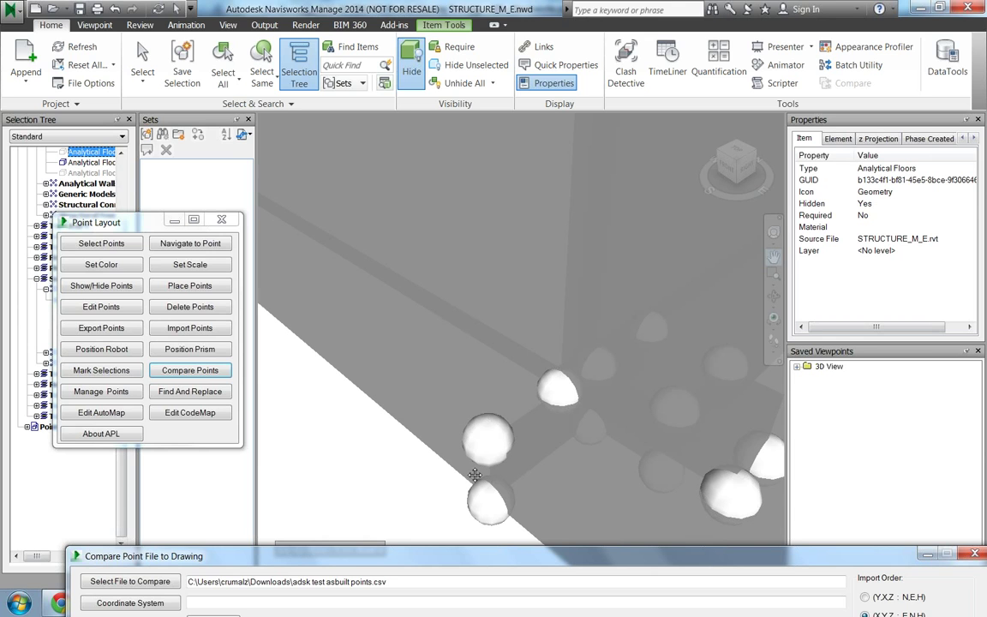
{"action": "left_click_drag", "start_coordinate": [398, 556], "coordinate": [360, 145]}
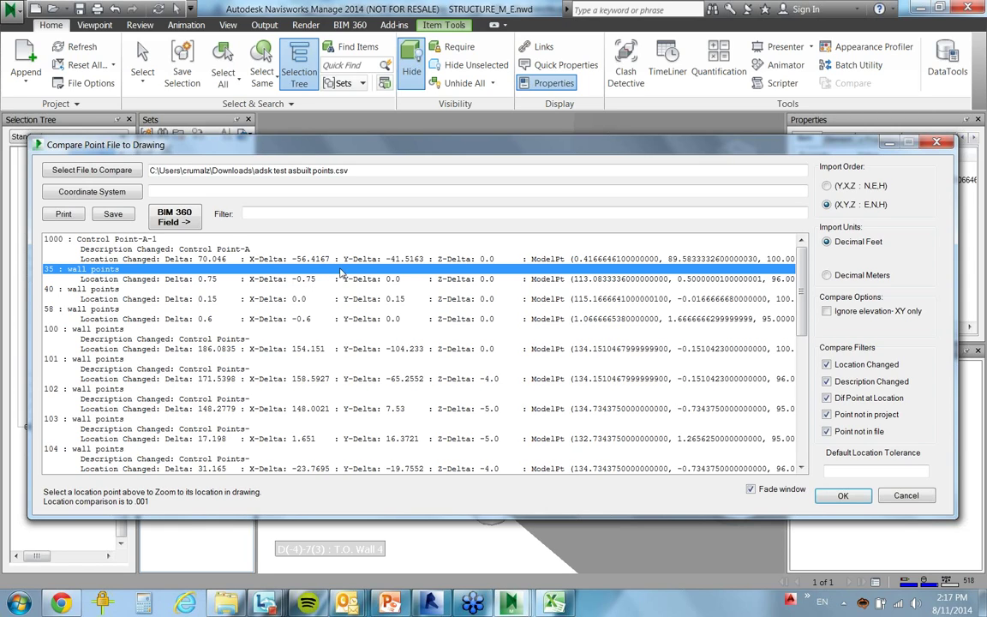
Filter the comparison results to wall points ('w') and bring up coordinate system choices
{"action": "left_click", "coordinate": [873, 470]}
{"action": "left_click", "coordinate": [265, 214]}
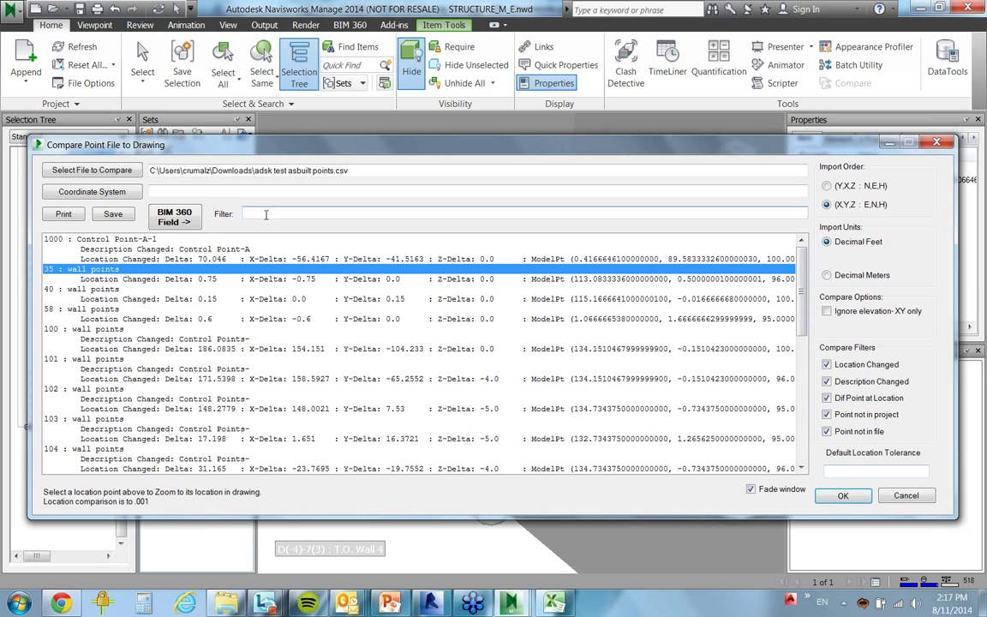
{"action": "type", "text": "wall"}
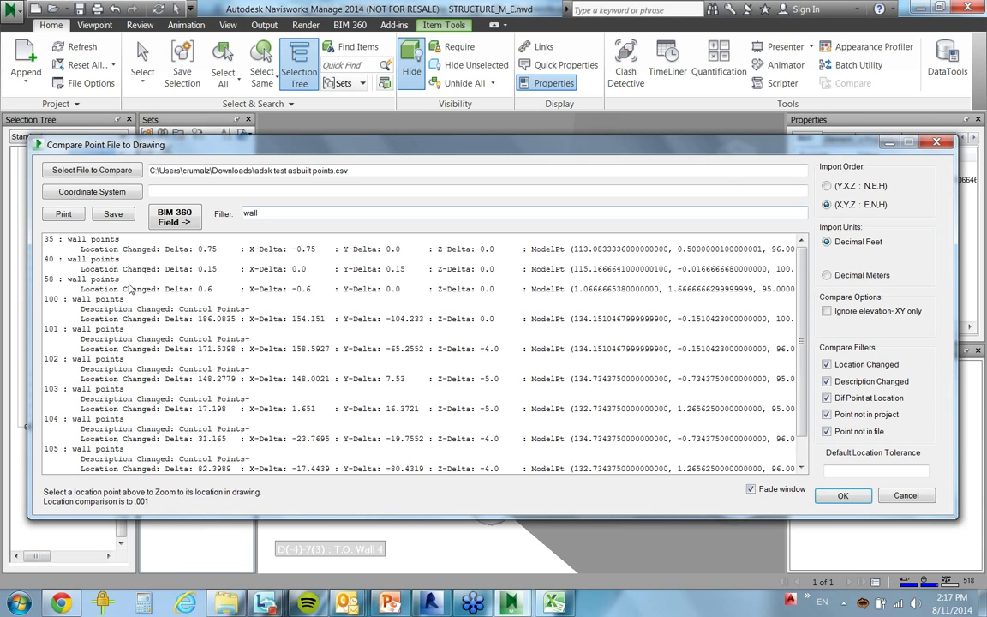
{"action": "left_click", "coordinate": [92, 191]}
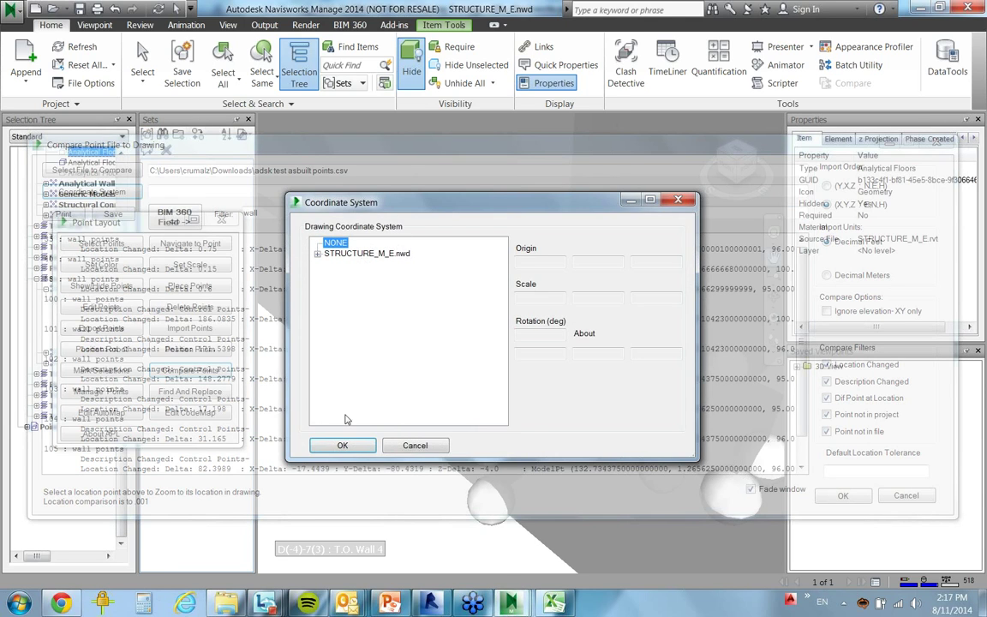
{"action": "left_click", "coordinate": [342, 445]}
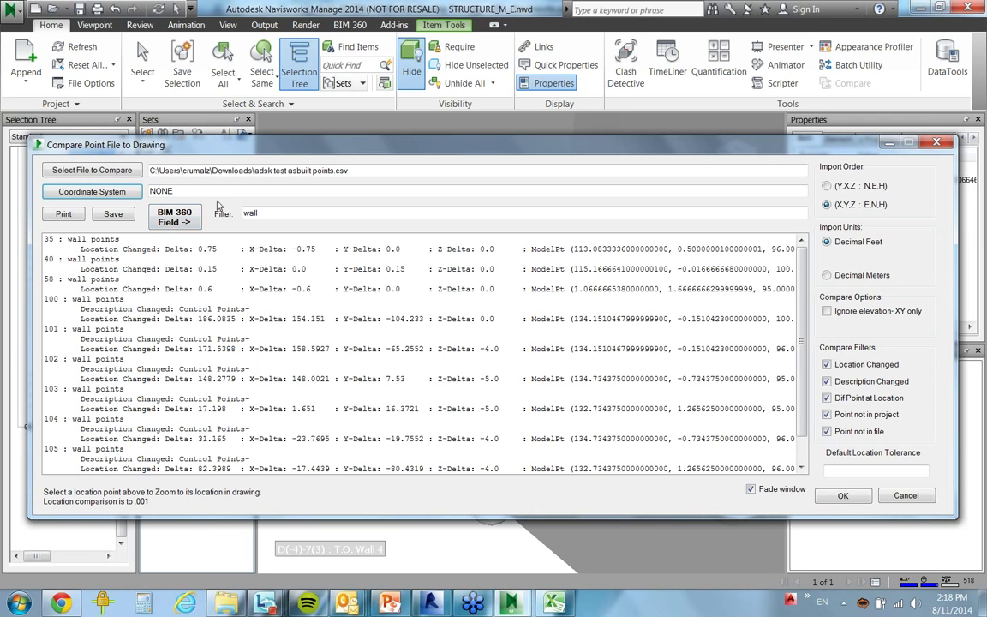
{"action": "left_click", "coordinate": [174, 219]}
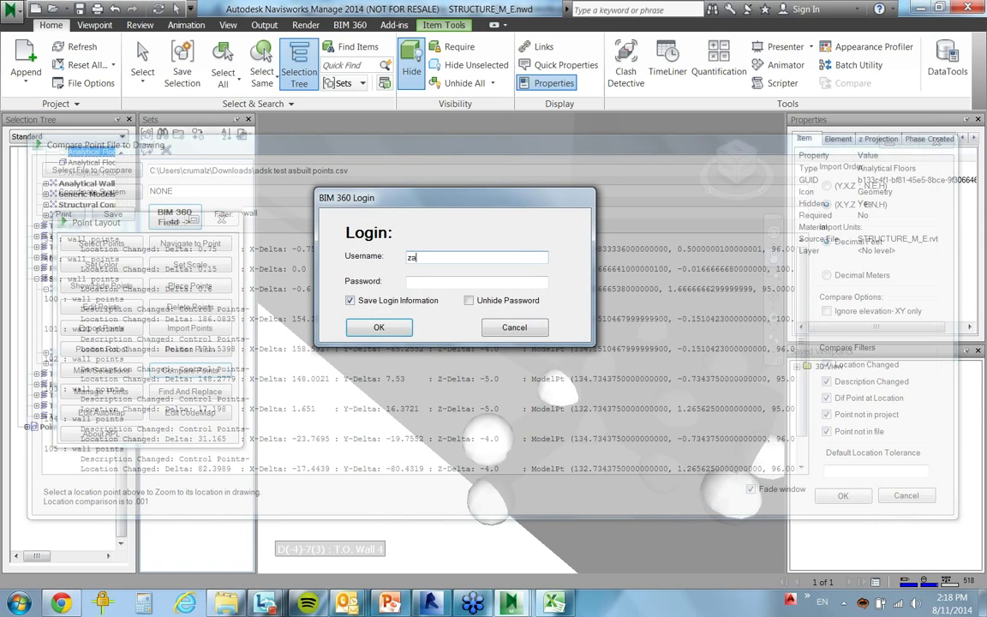
{"action": "key", "text": "Tab"}
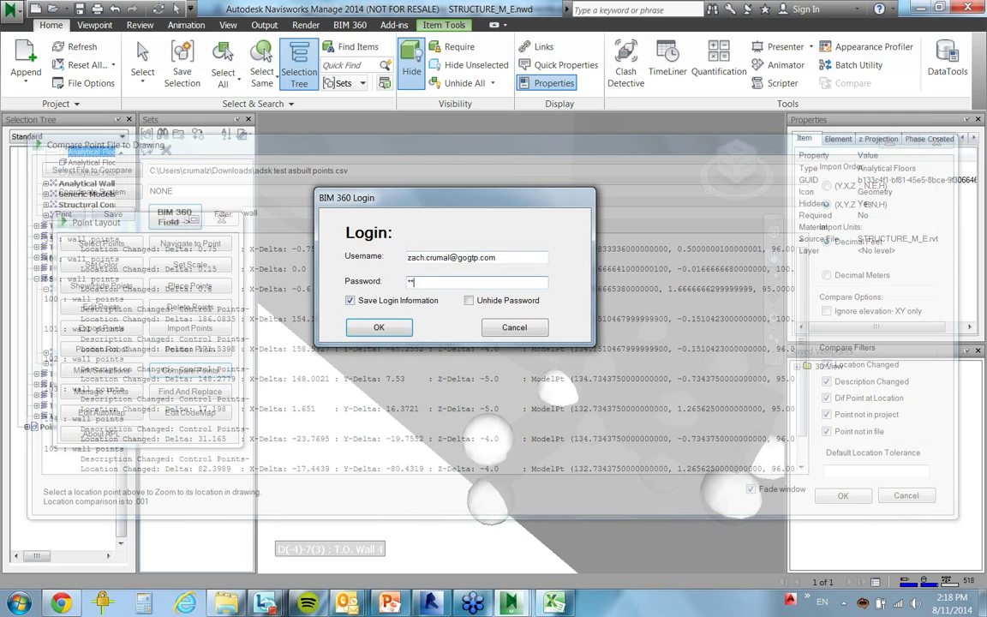
{"action": "key", "text": "Return"}
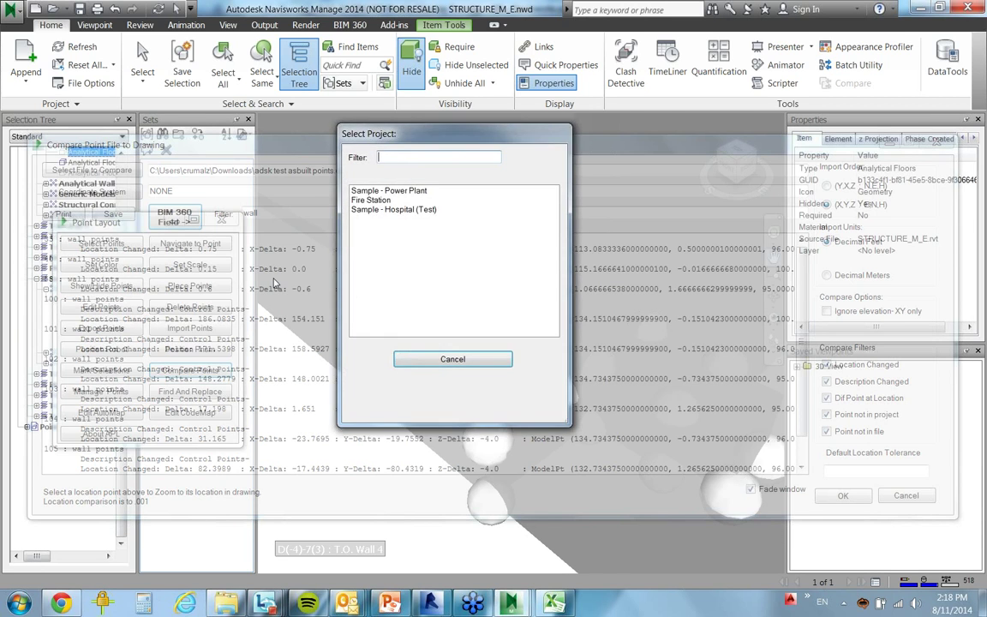
Open the Sample - Power Plant project and fill the first issue's ID and root cause
{"action": "double_click", "coordinate": [330, 184]}
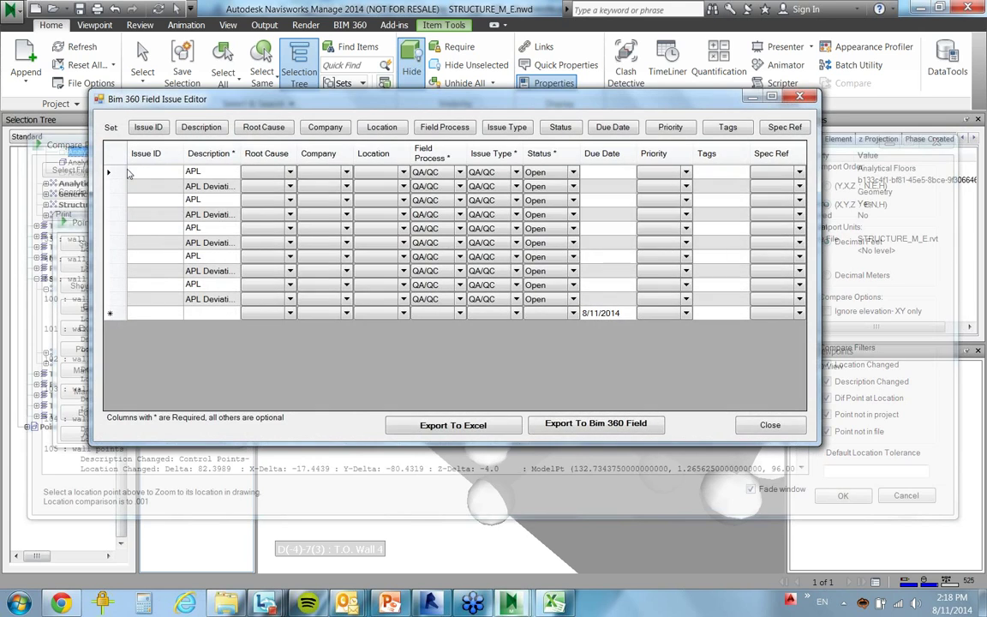
{"action": "left_click", "coordinate": [115, 221]}
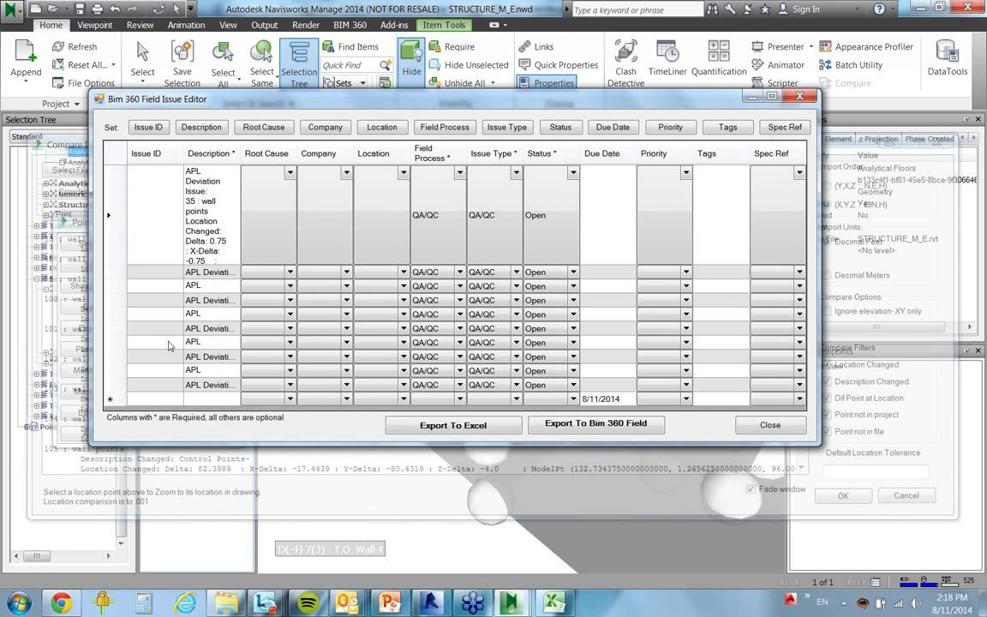
{"action": "mouse_move", "coordinate": [205, 214]}
{"action": "type", "text": "100"}
{"action": "left_click", "coordinate": [261, 206]}
{"action": "left_click", "coordinate": [289, 172]}
{"action": "left_click", "coordinate": [261, 185]}
Assign GTP LLC as the first issue's company
{"action": "left_click", "coordinate": [319, 171]}
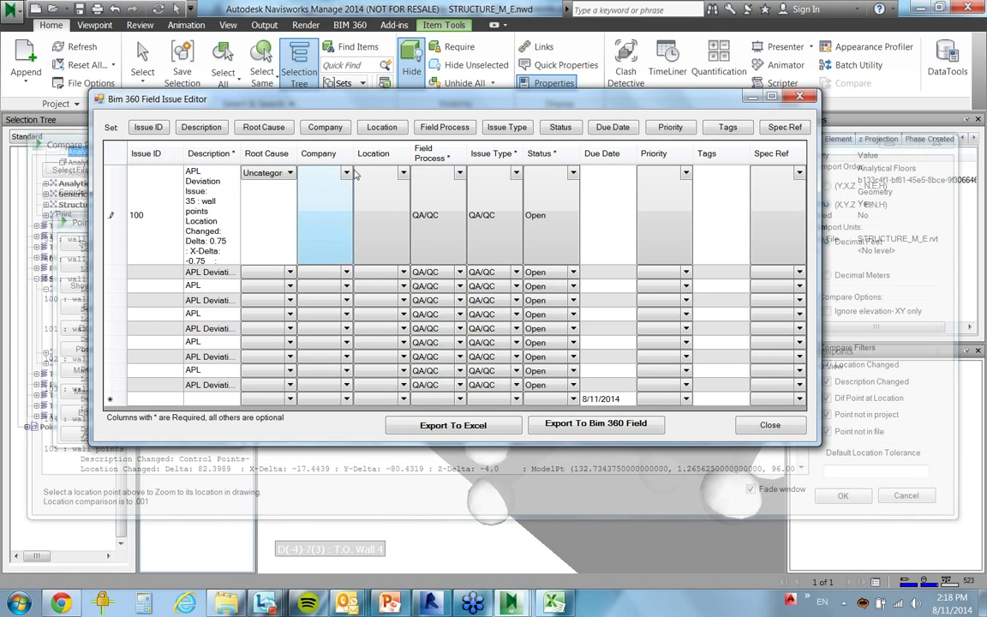
{"action": "left_click", "coordinate": [758, 170]}
{"action": "left_click", "coordinate": [323, 172]}
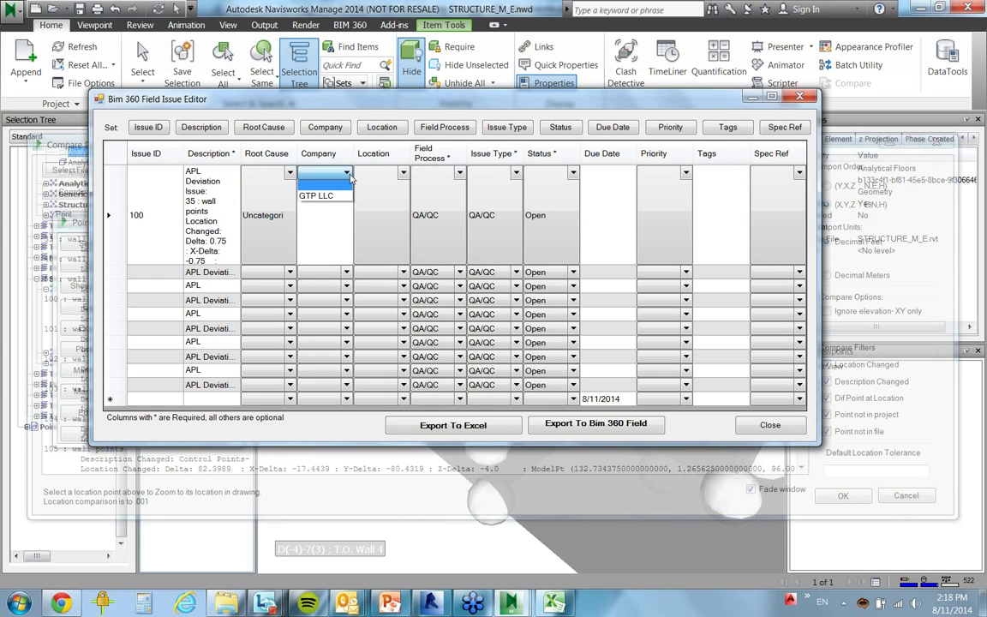
{"action": "left_click", "coordinate": [324, 192]}
{"action": "left_click", "coordinate": [359, 169]}
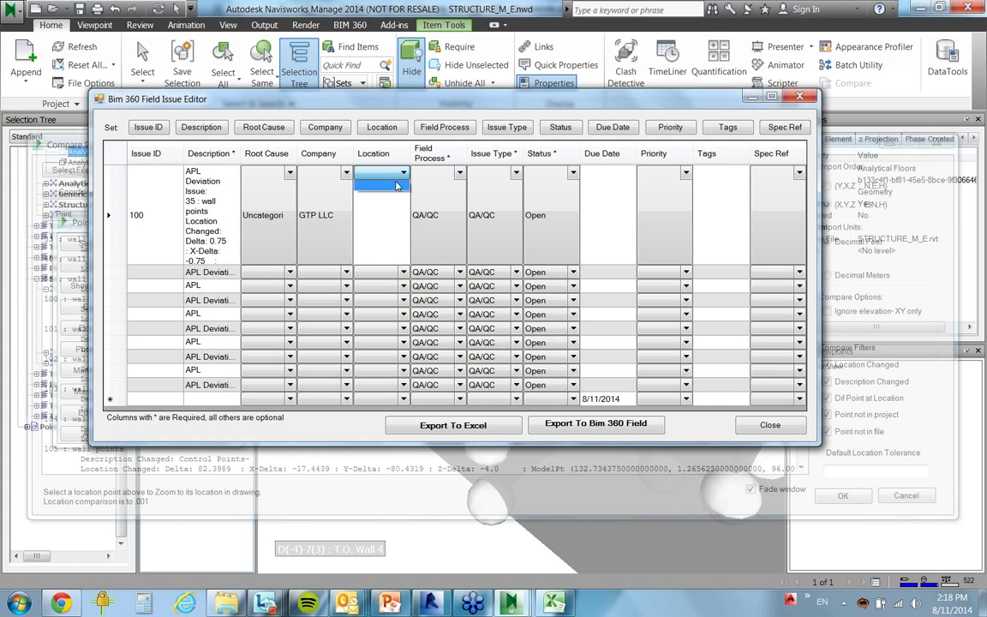
{"action": "left_click", "coordinate": [458, 173]}
{"action": "left_click", "coordinate": [515, 173]}
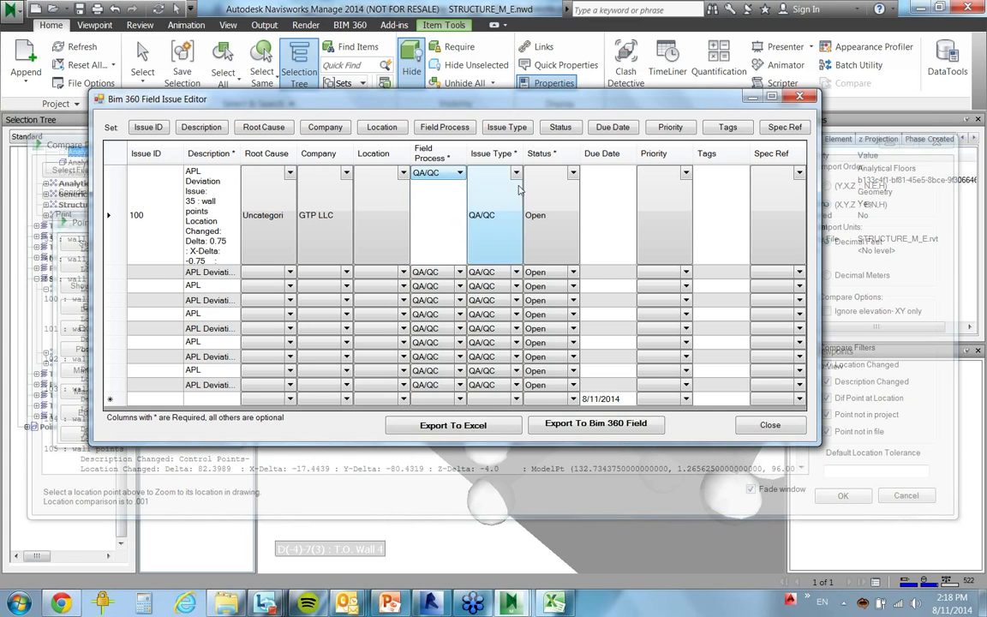
{"action": "left_click", "coordinate": [572, 174]}
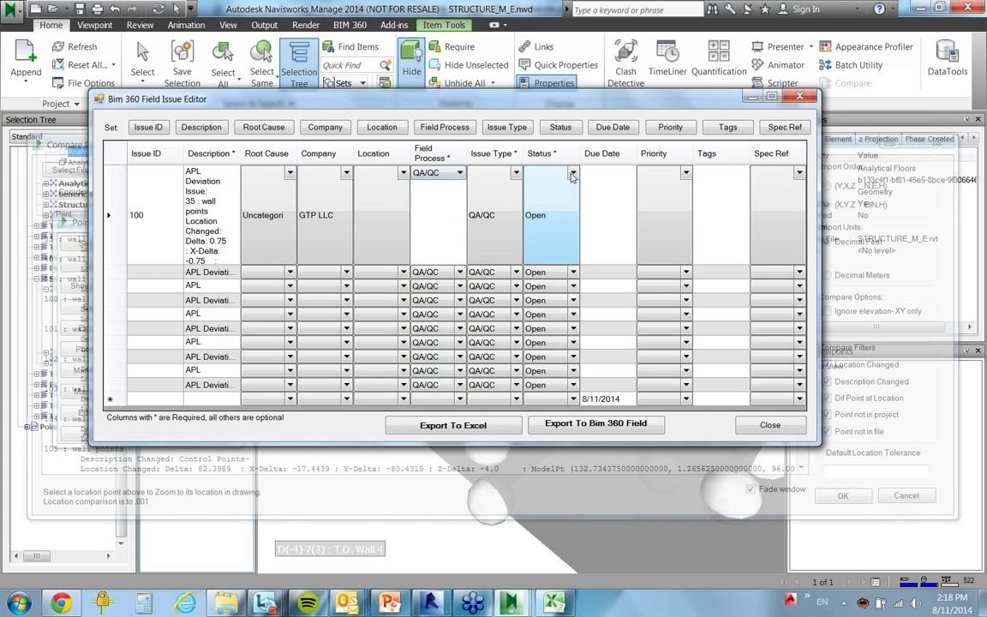
Set due date 8/15/2014, High priority, and spec reference Division 03 Concrete
{"action": "left_click", "coordinate": [628, 172]}
{"action": "left_click", "coordinate": [702, 242]}
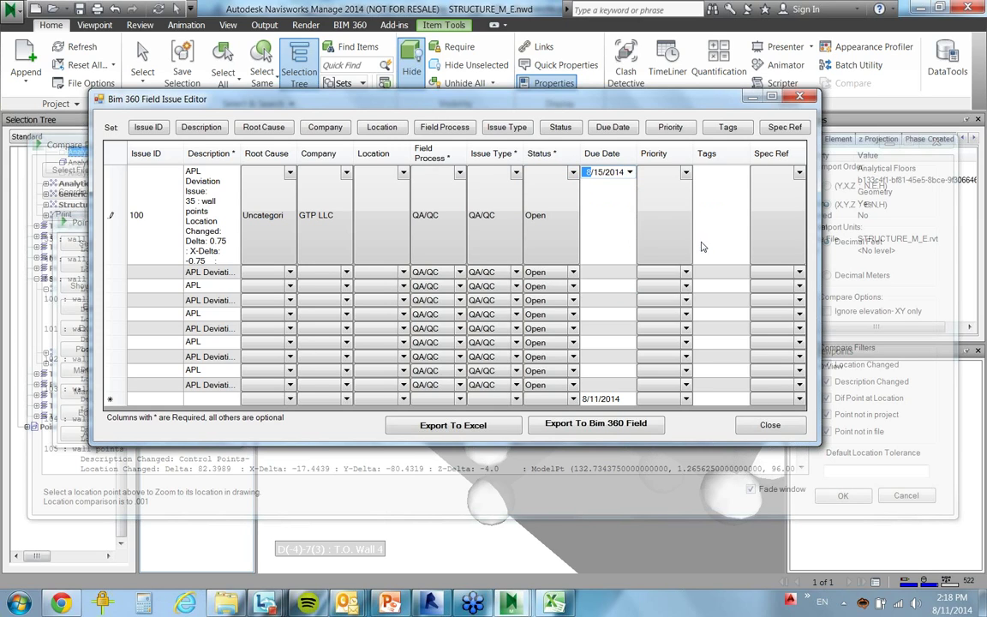
{"action": "left_click", "coordinate": [664, 172]}
{"action": "left_click", "coordinate": [653, 215]}
{"action": "left_click", "coordinate": [799, 173]}
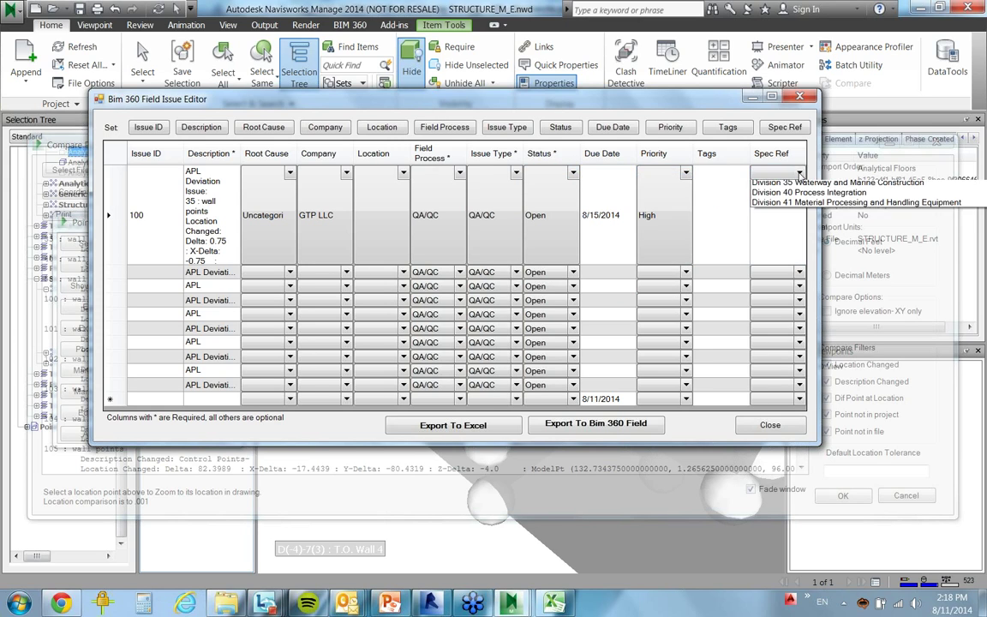
{"action": "left_click", "coordinate": [787, 226]}
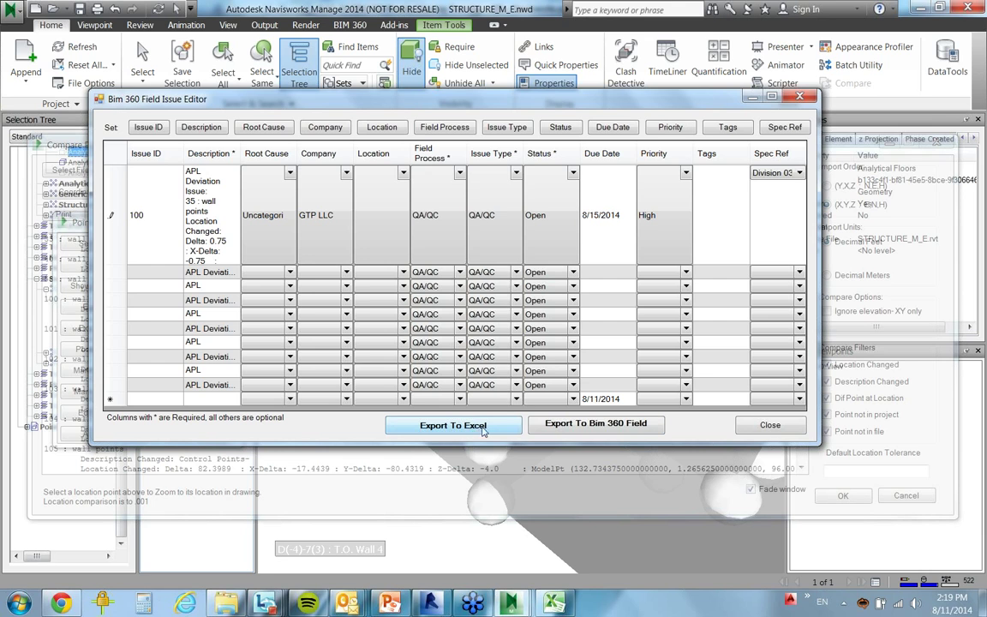
Close the issue editor and point comparison results, then pan and zoom around the layout points
{"action": "left_click", "coordinate": [767, 425]}
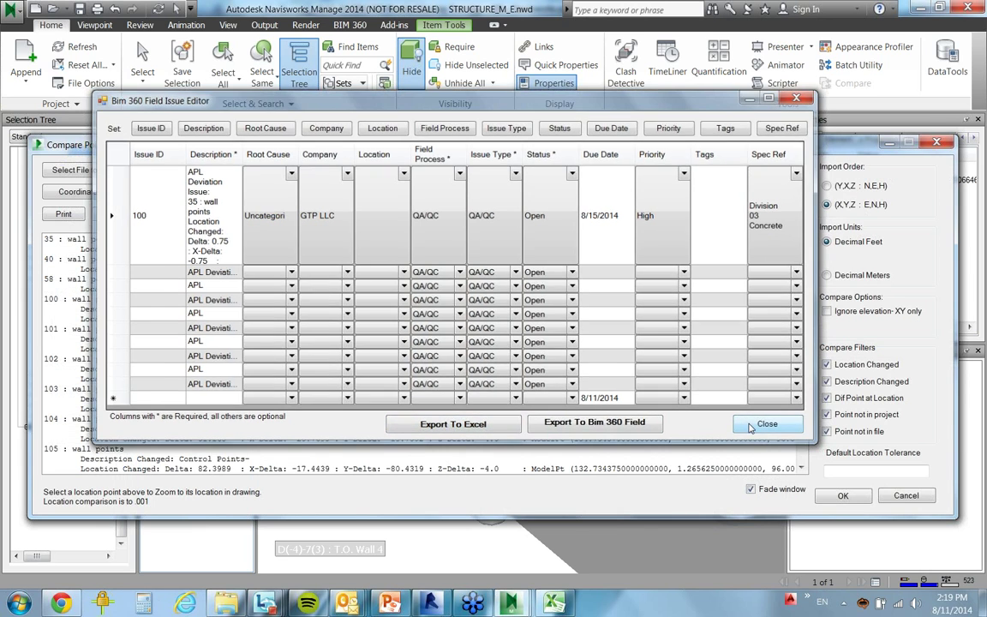
{"action": "key", "text": "Escape"}
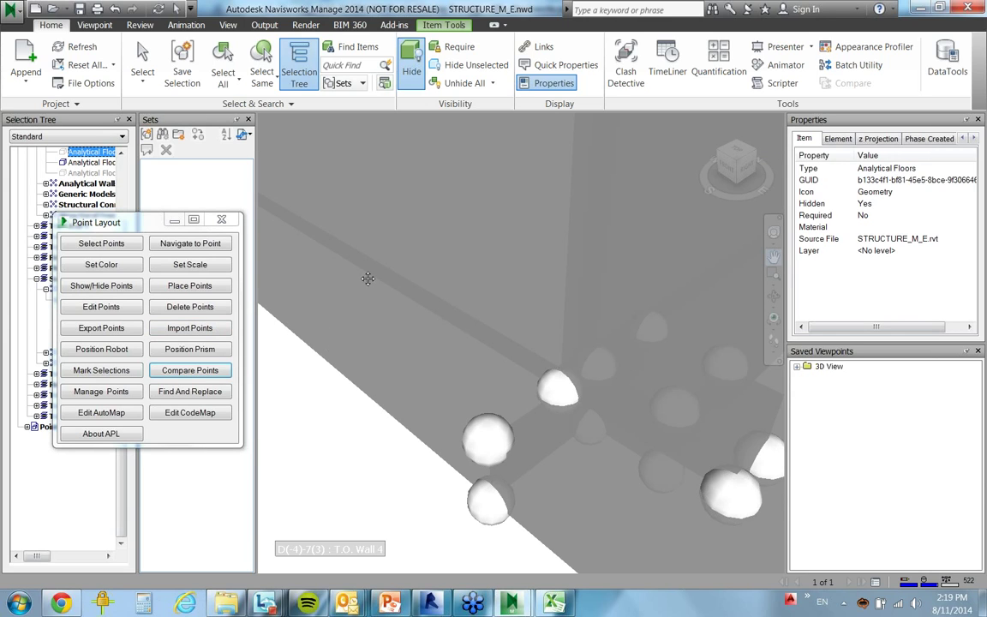
{"action": "middle_click_drag", "start_coordinate": [519, 246], "coordinate": [460, 262]}
{"action": "scroll", "coordinate": [445, 270], "scroll_direction": "down", "scroll_amount": 2}
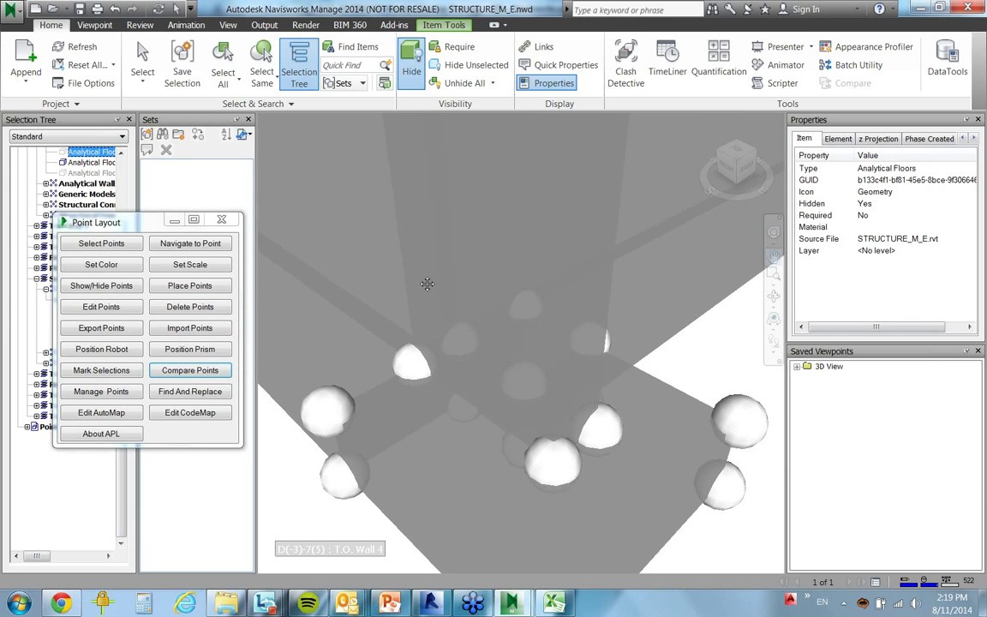
{"action": "scroll", "coordinate": [425, 282], "scroll_direction": "down", "scroll_amount": 2}
{"action": "scroll", "coordinate": [425, 282], "scroll_direction": "down", "scroll_amount": 2}
{"action": "scroll", "coordinate": [437, 343], "scroll_direction": "down", "scroll_amount": 2}
{"action": "scroll", "coordinate": [440, 361], "scroll_direction": "up", "scroll_amount": 2}
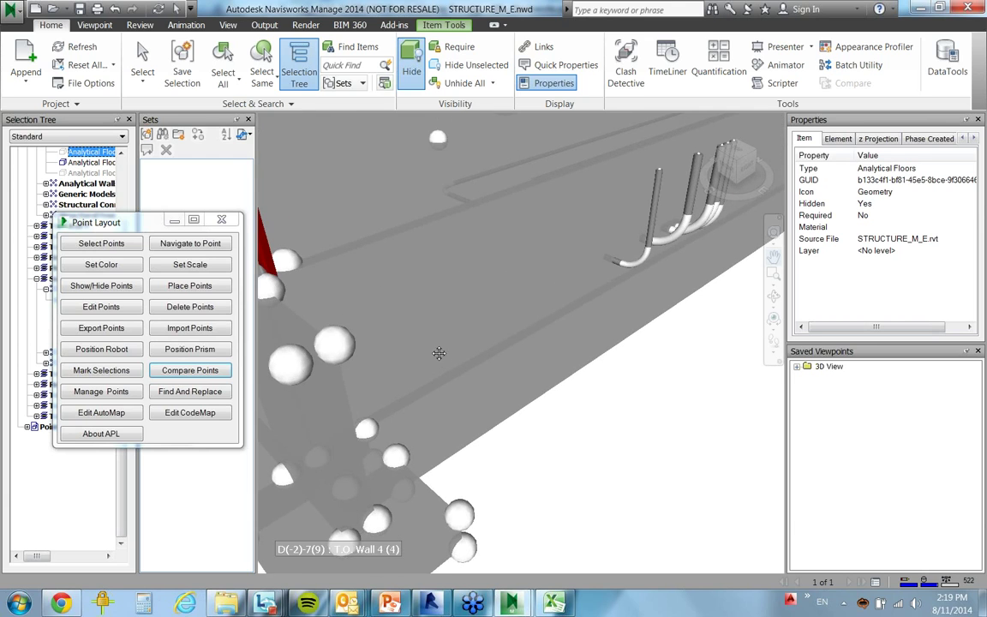
{"action": "scroll", "coordinate": [439, 338], "scroll_direction": "down", "scroll_amount": 2}
{"action": "scroll", "coordinate": [440, 335], "scroll_direction": "down", "scroll_amount": 2}
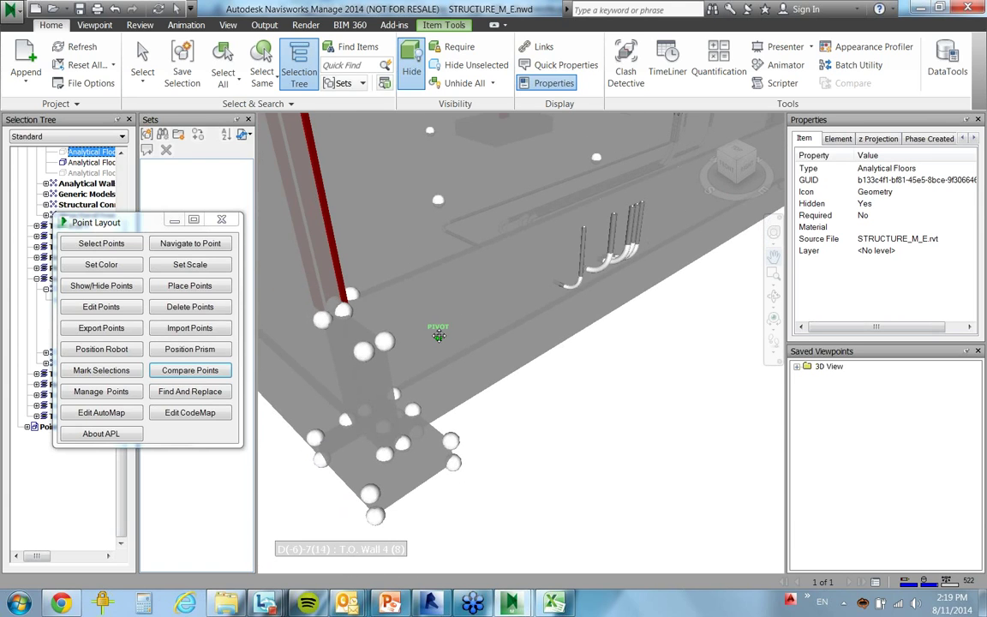
{"action": "scroll", "coordinate": [450, 374], "scroll_direction": "up", "scroll_amount": 2}
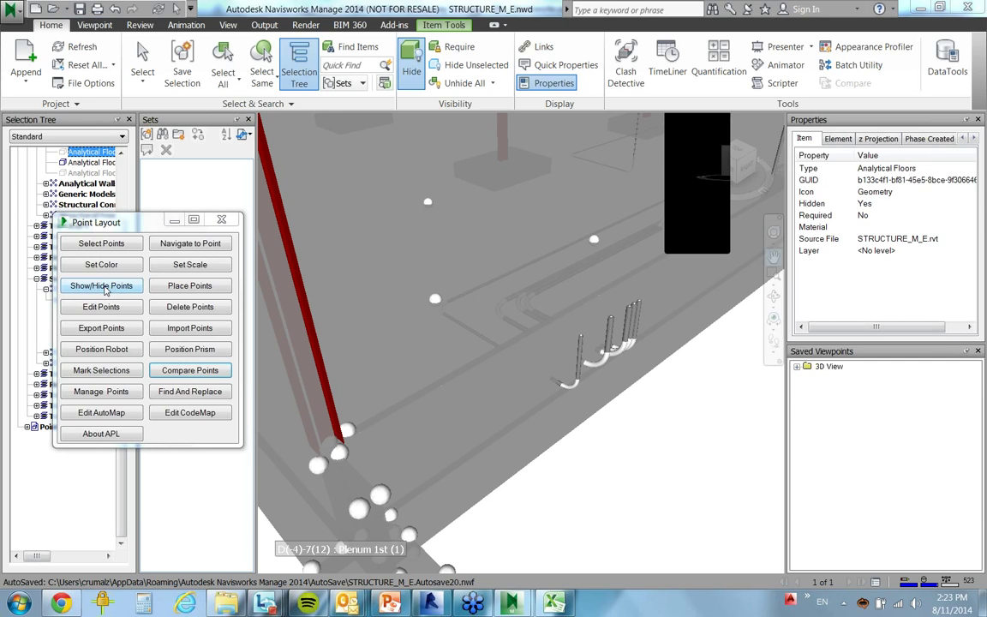
Hide point 5004, then select point 5002 and bring up the Show/Hide Points settings
{"action": "left_click", "coordinate": [142, 62]}
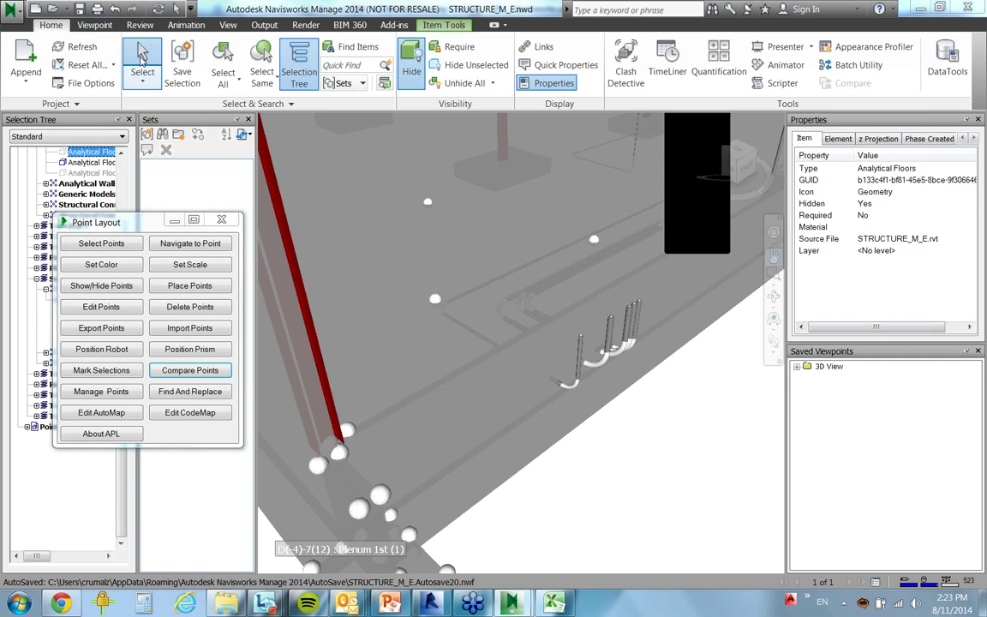
{"action": "left_click", "coordinate": [592, 241]}
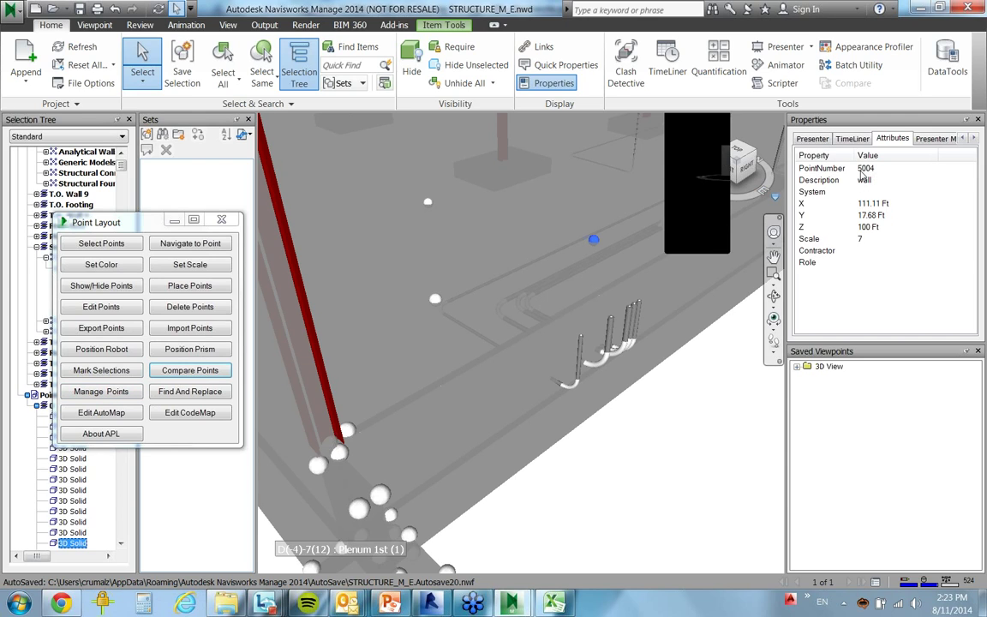
{"action": "left_click", "coordinate": [435, 300]}
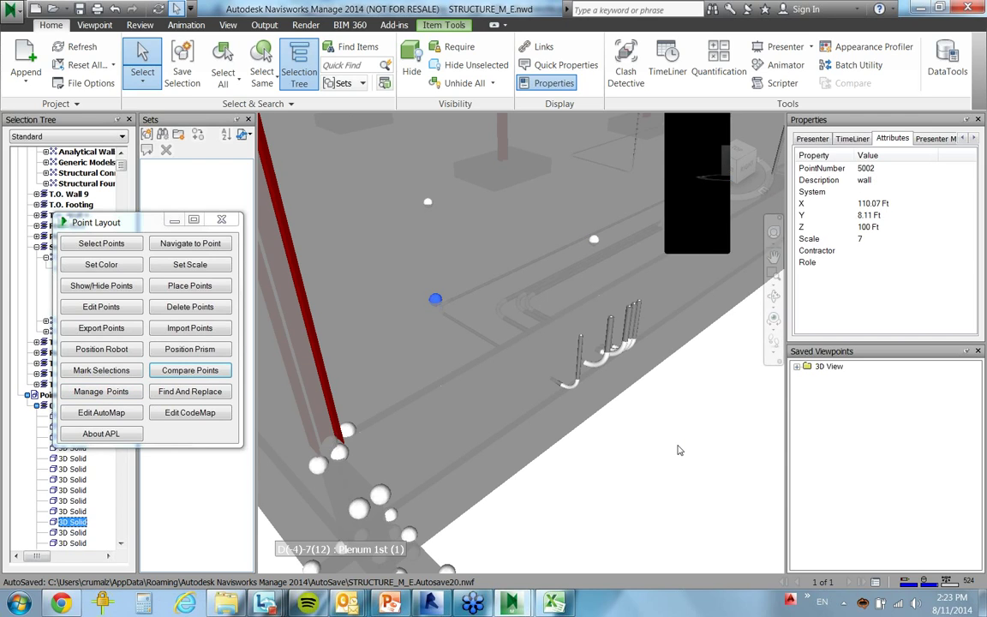
{"action": "left_click", "coordinate": [678, 450]}
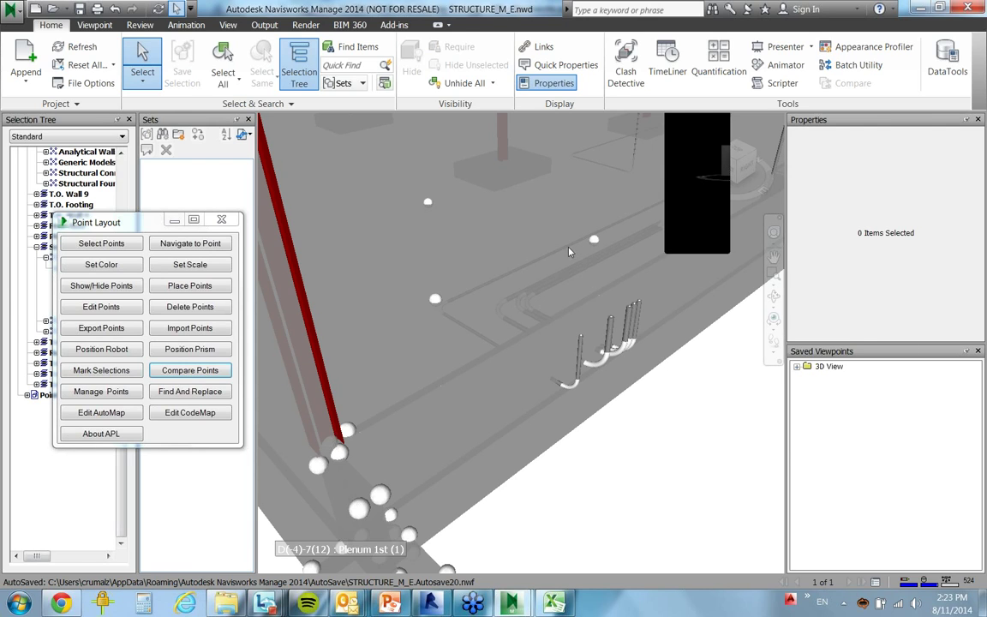
{"action": "left_click", "coordinate": [593, 239]}
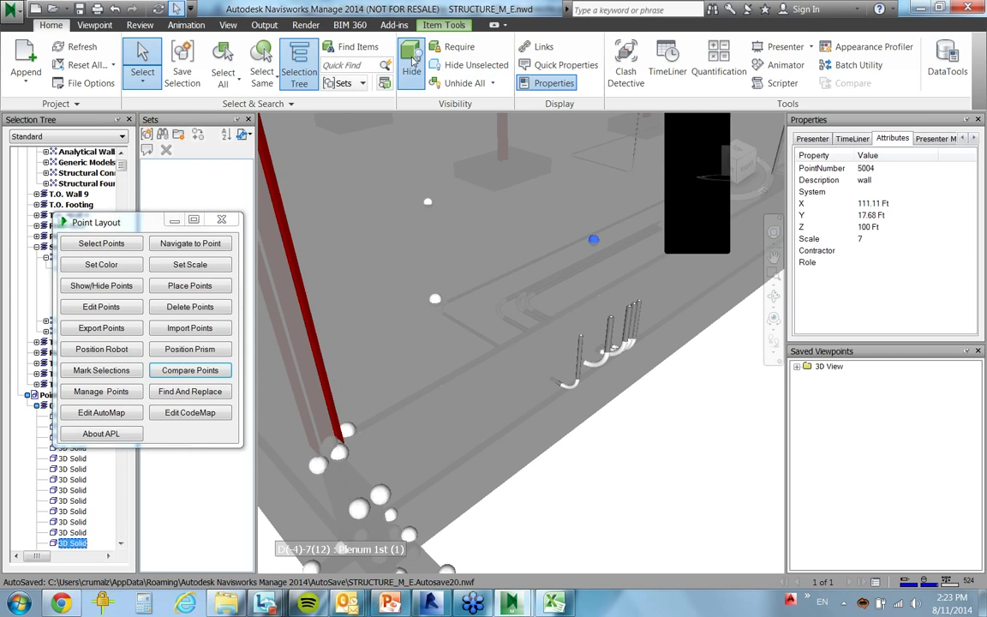
{"action": "left_click", "coordinate": [412, 60]}
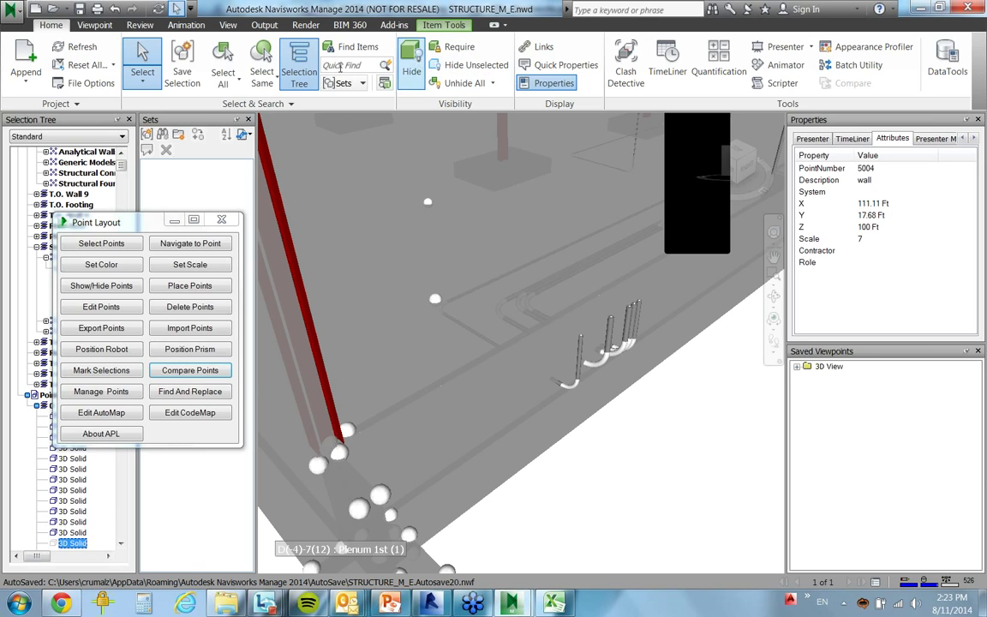
{"action": "left_click", "coordinate": [435, 299]}
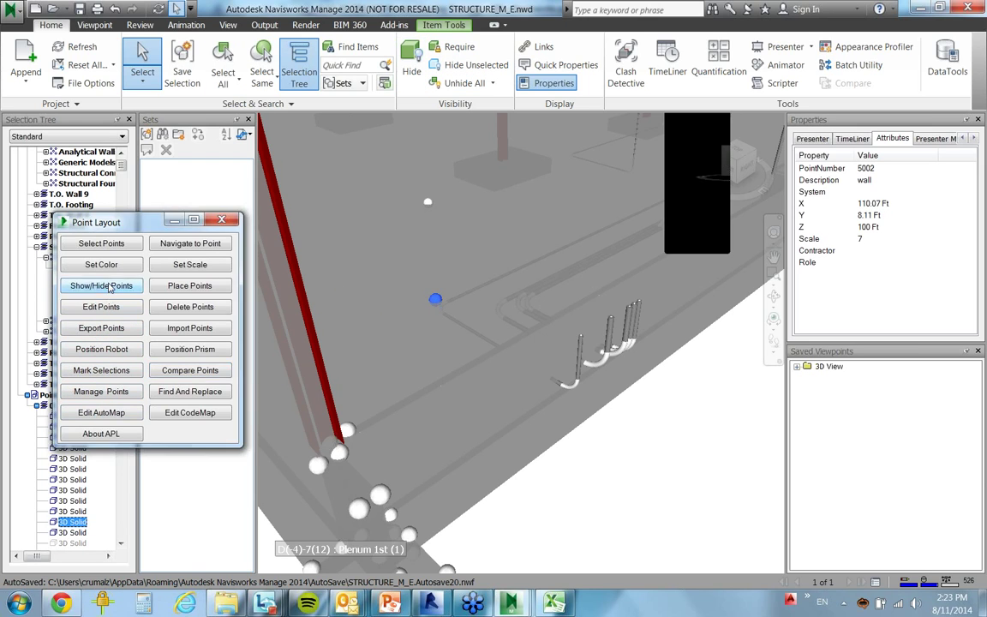
{"action": "left_click", "coordinate": [101, 285]}
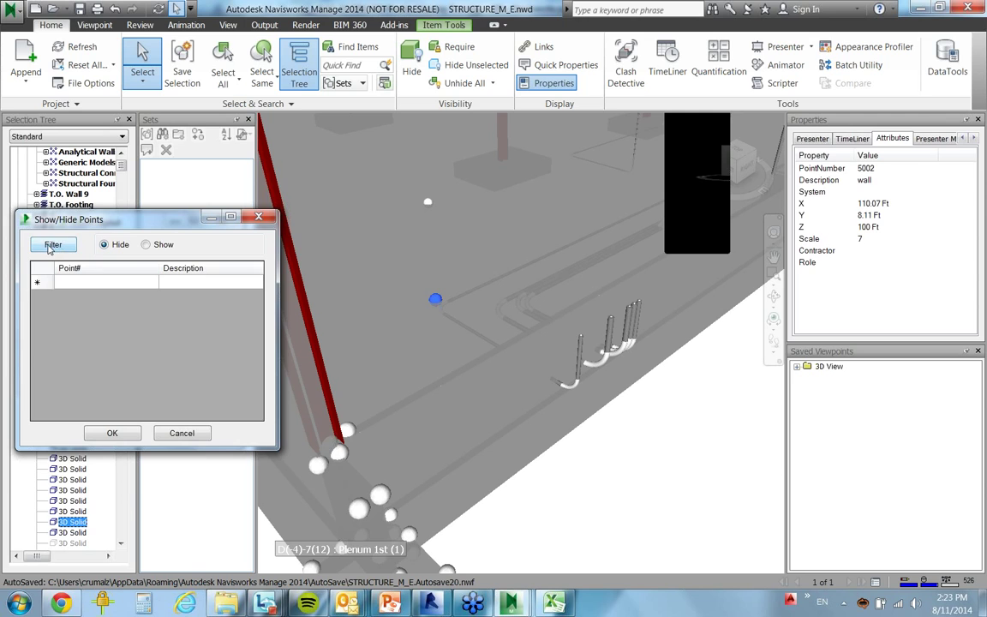
Filter for wall points 5001 and 5002 and add them to the hide list
{"action": "left_click", "coordinate": [49, 247]}
{"action": "mouse_move", "coordinate": [137, 238]}
{"action": "left_mouse_down"}
{"action": "mouse_move", "coordinate": [137, 302]}
{"action": "mouse_move", "coordinate": [137, 293]}
{"action": "left_mouse_up"}
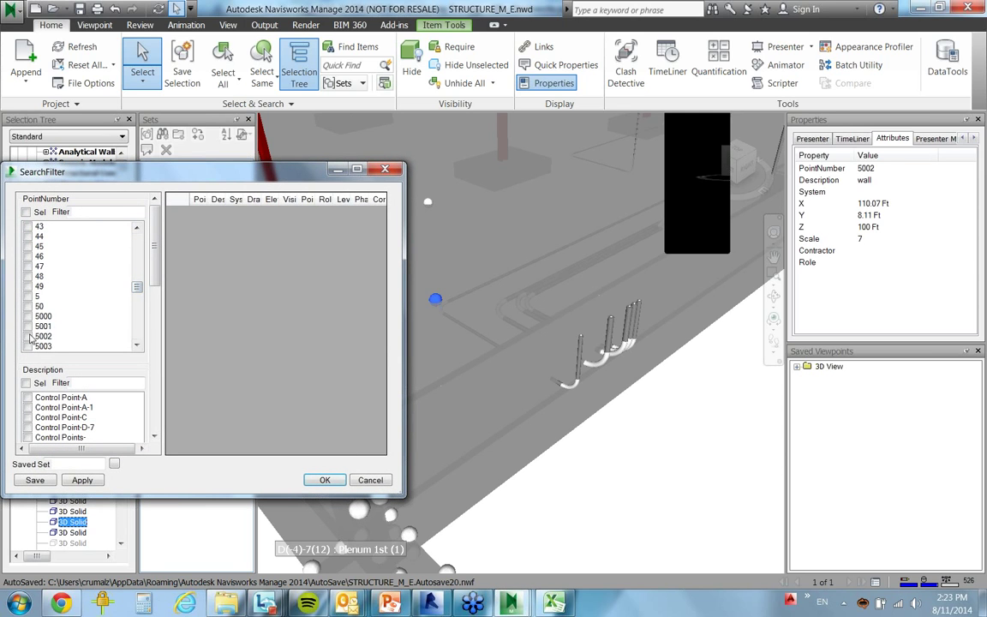
{"action": "left_click", "coordinate": [28, 335]}
{"action": "left_click", "coordinate": [28, 325]}
{"action": "left_click", "coordinate": [82, 480]}
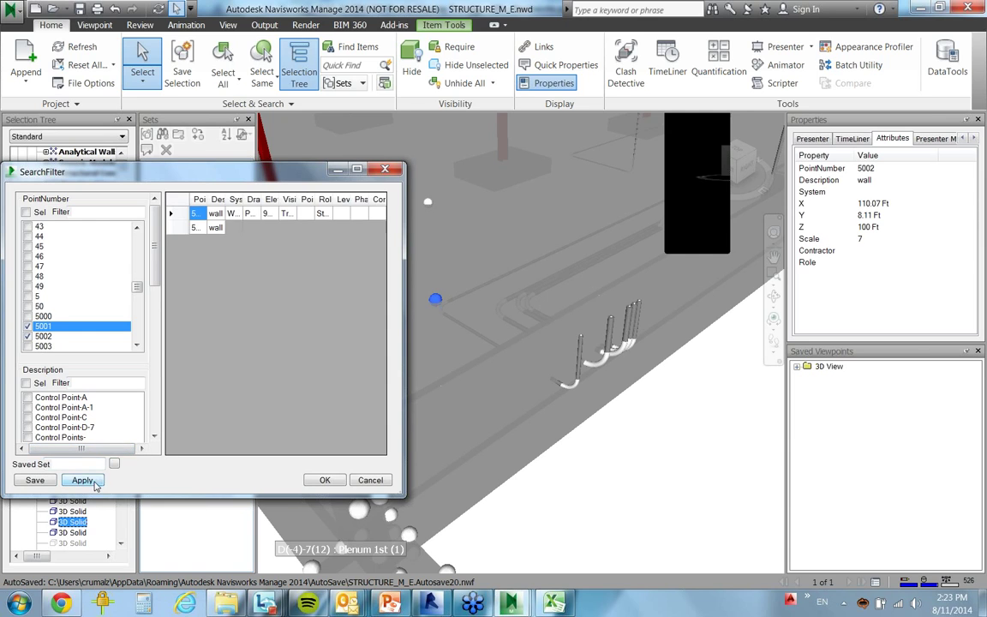
{"action": "left_click", "coordinate": [324, 479]}
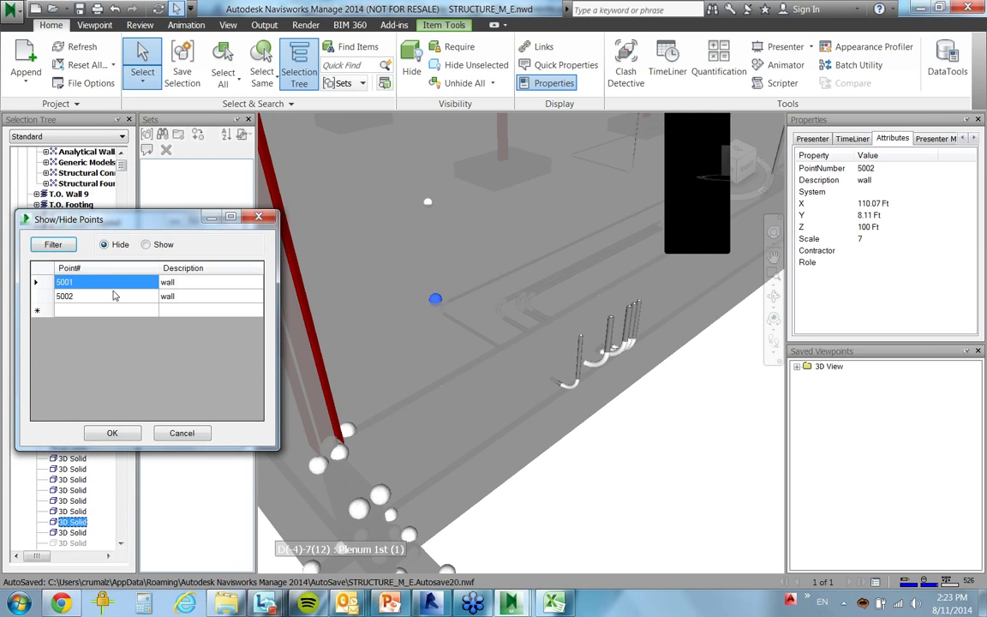
{"action": "left_click", "coordinate": [128, 433]}
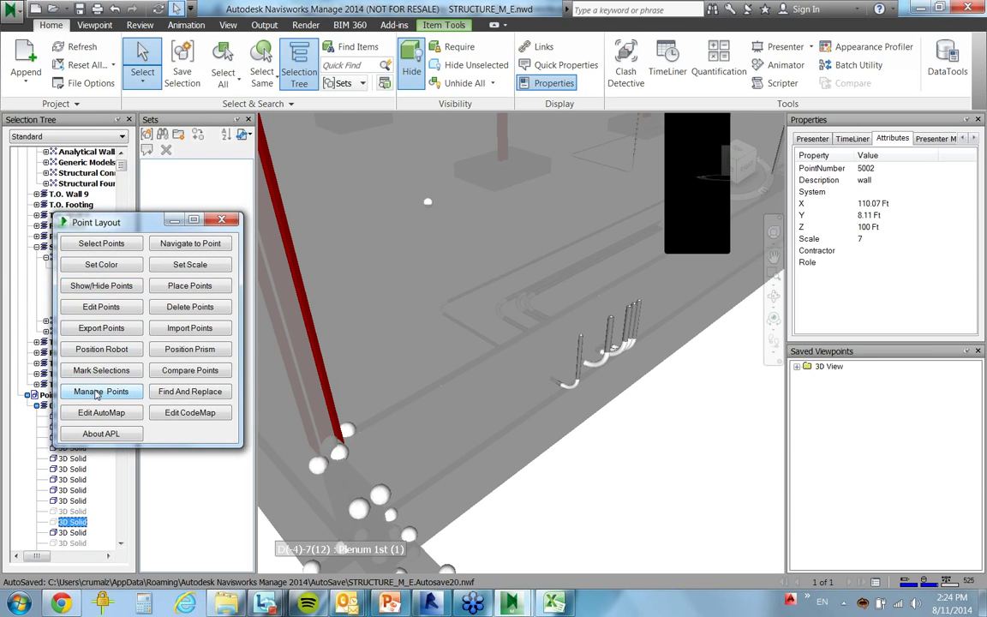
Filter for point 1000 and try zooming to it, dismissing the one-item-only warning
{"action": "left_click", "coordinate": [97, 392]}
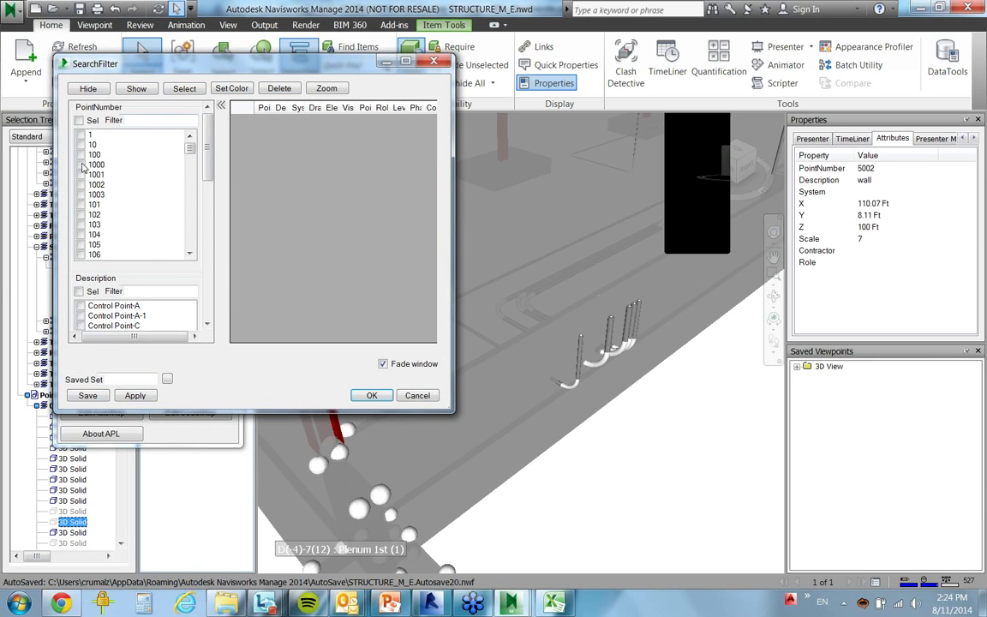
{"action": "left_click", "coordinate": [81, 165]}
{"action": "left_click", "coordinate": [135, 395]}
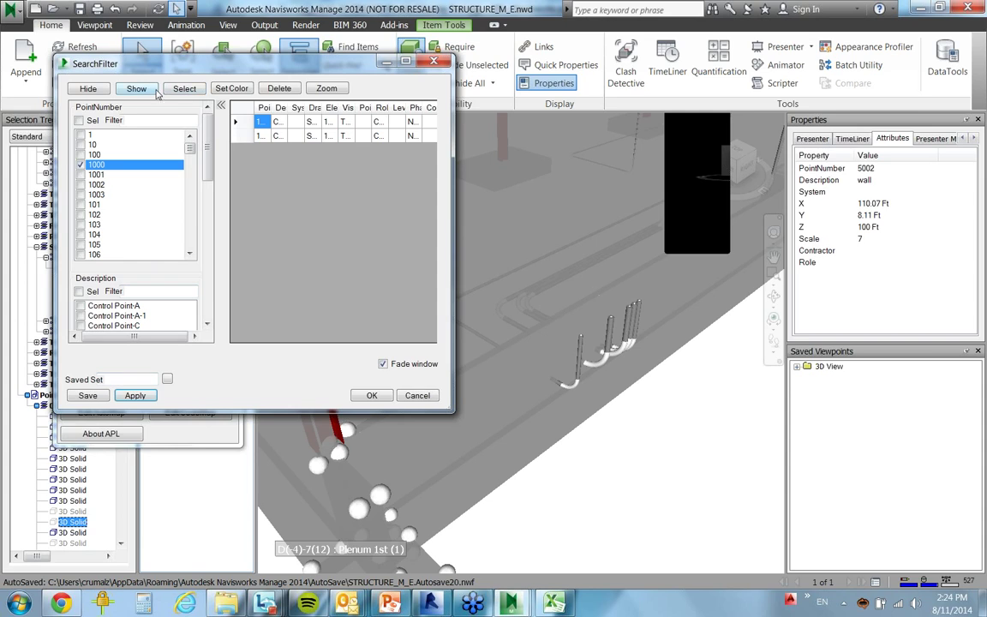
{"action": "left_click", "coordinate": [315, 87]}
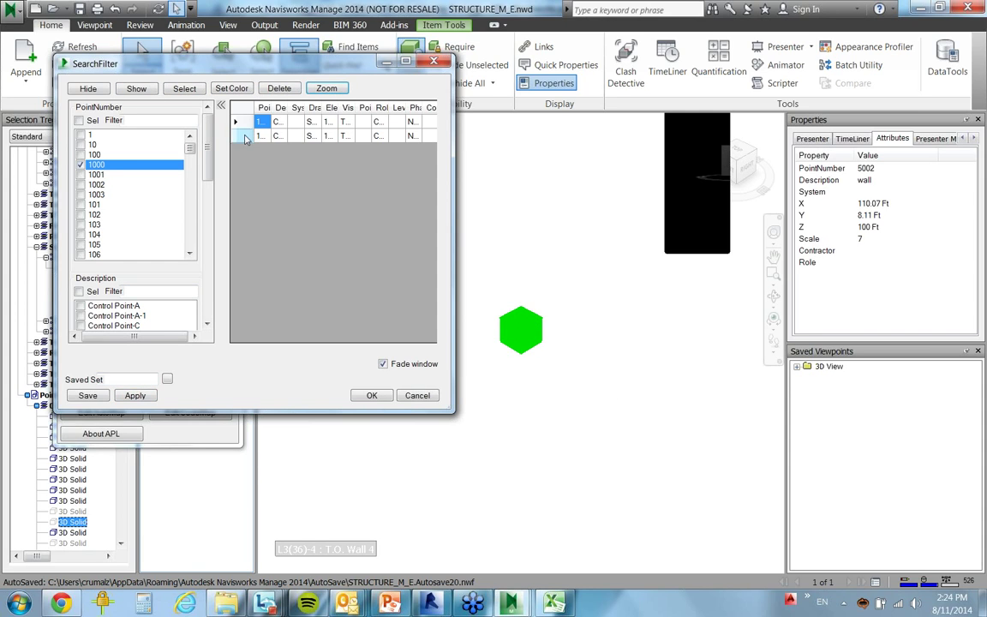
{"action": "left_click", "coordinate": [236, 136]}
{"action": "left_click", "coordinate": [339, 91]}
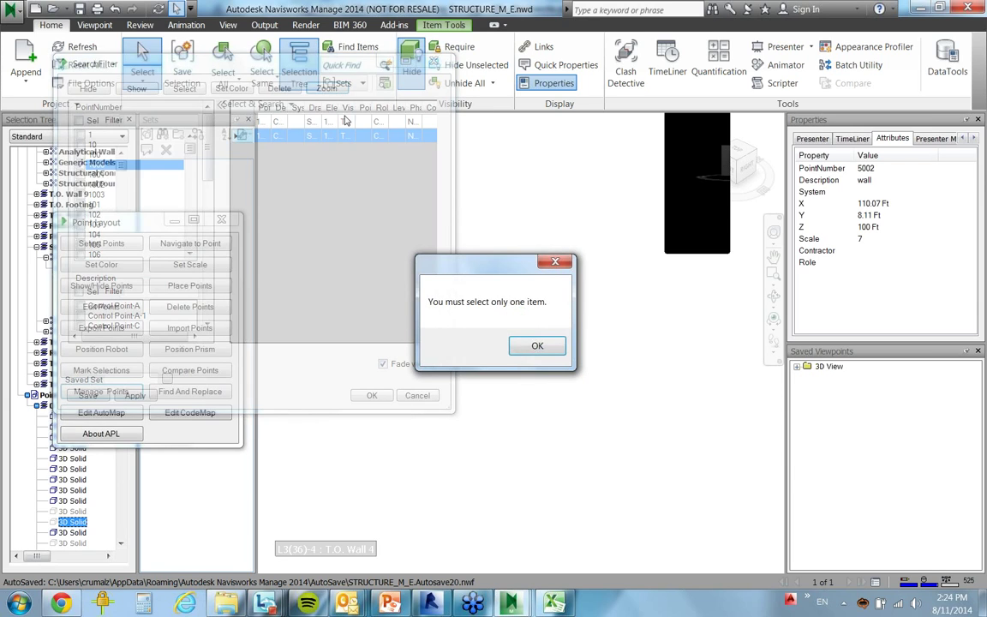
{"action": "left_click", "coordinate": [522, 346]}
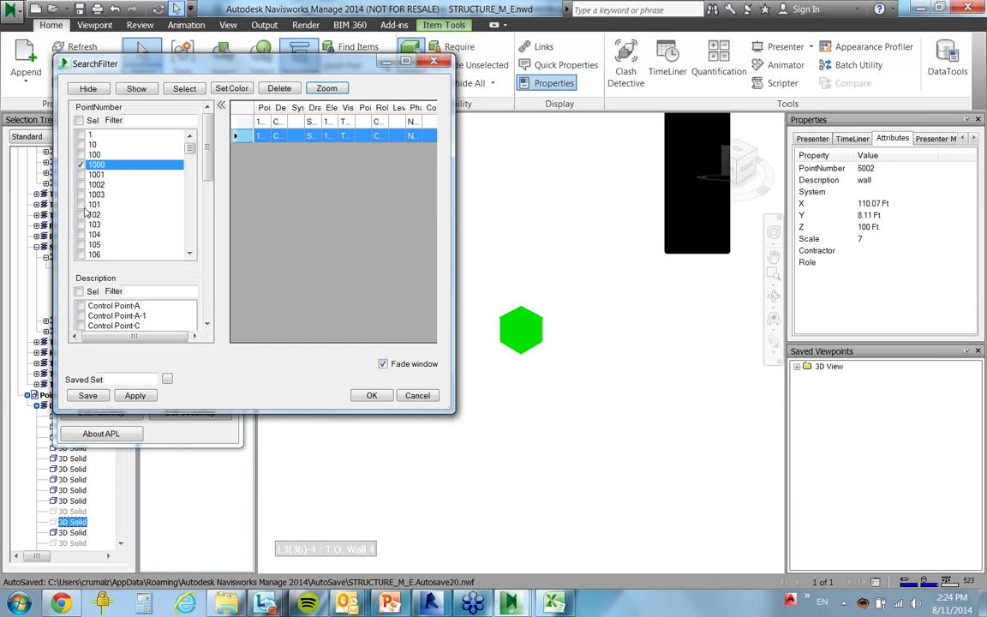
Filter for point 102, zoom to it, and recolour it red
{"action": "left_click", "coordinate": [80, 214]}
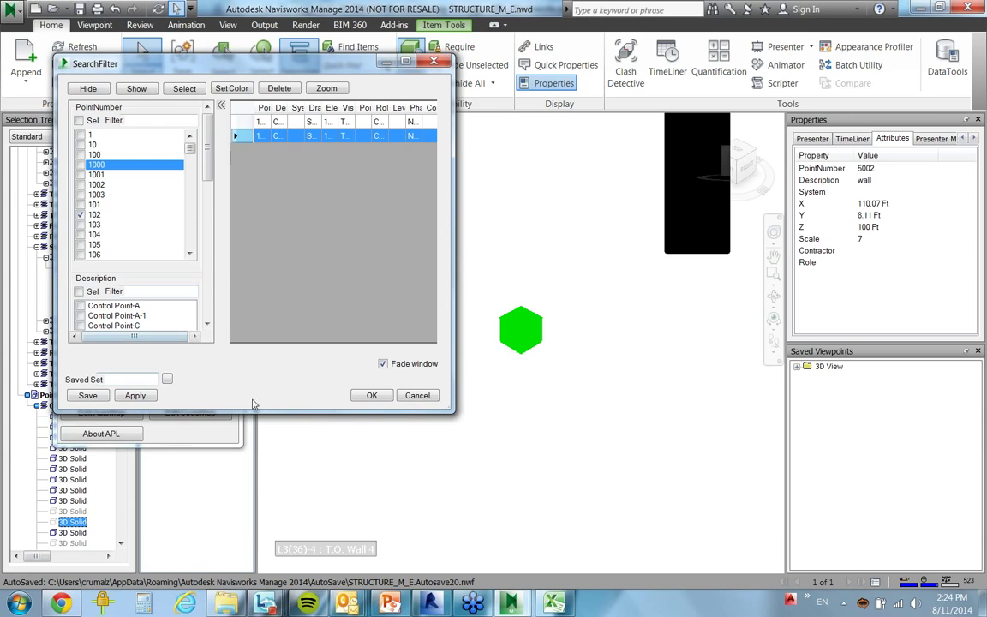
{"action": "left_click", "coordinate": [136, 396]}
{"action": "left_click", "coordinate": [326, 89]}
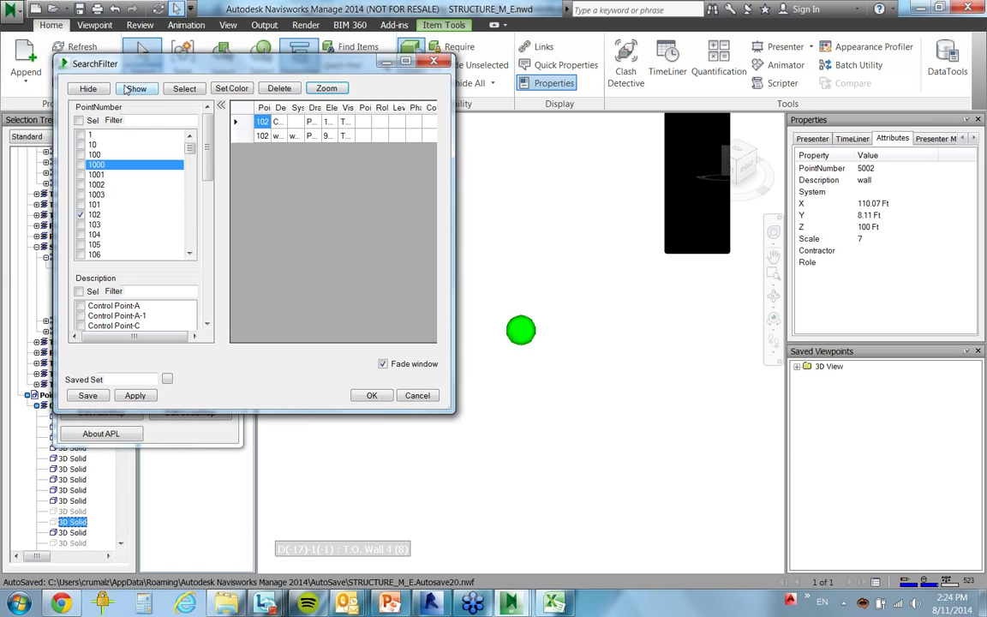
{"action": "left_click", "coordinate": [233, 89]}
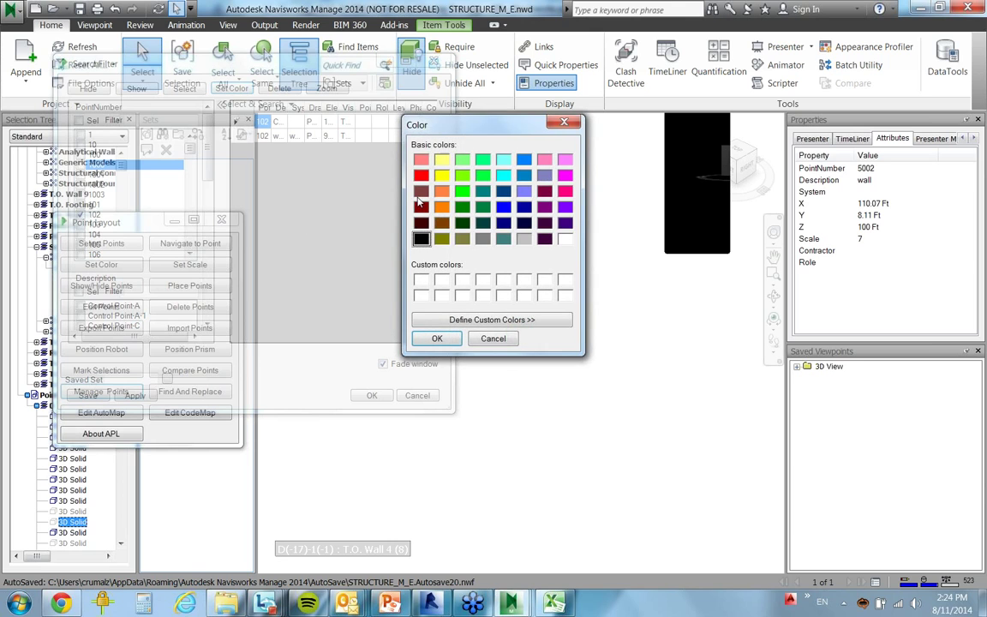
{"action": "left_click", "coordinate": [421, 174]}
{"action": "left_click", "coordinate": [427, 340]}
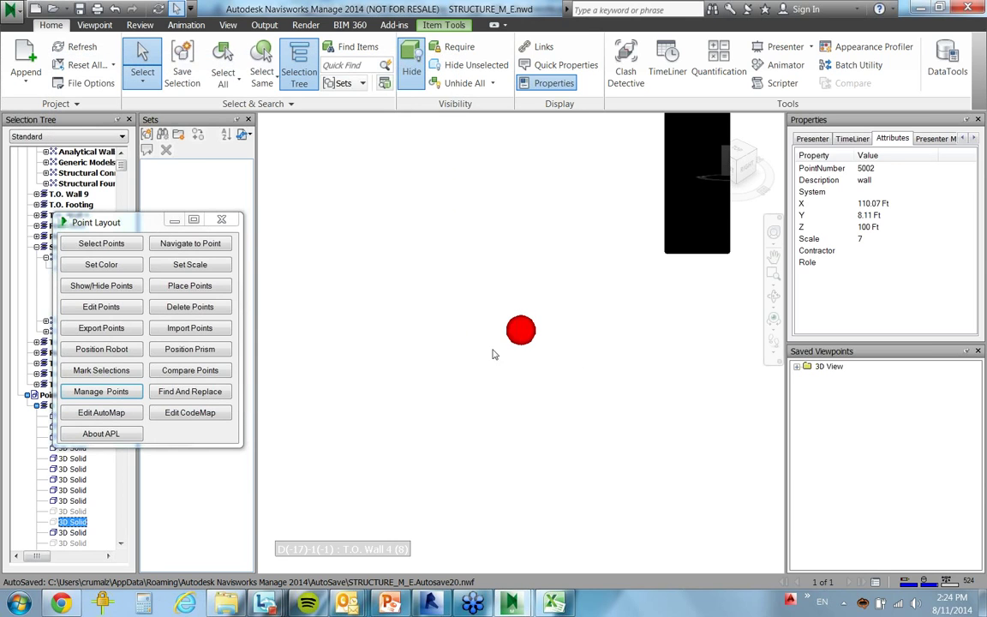
{"action": "left_click", "coordinate": [469, 349]}
{"action": "scroll", "coordinate": [500, 352], "scroll_direction": "down", "scroll_amount": 2}
Zoom out and orbit until the steel-framed building shows beside red point 102
{"action": "scroll", "coordinate": [502, 347], "scroll_direction": "down", "scroll_amount": 3}
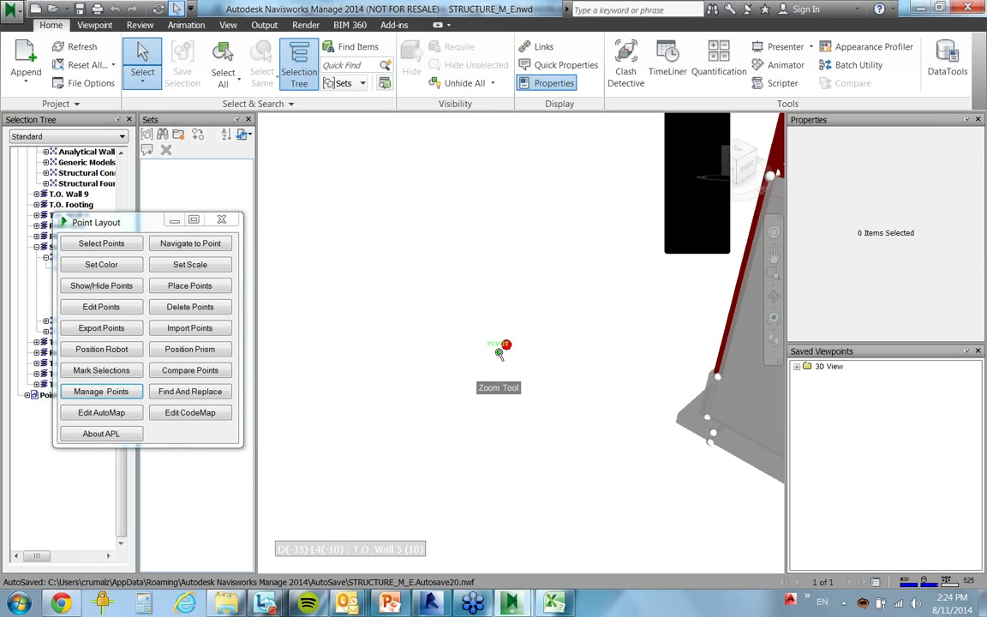
{"action": "scroll", "coordinate": [502, 347], "scroll_direction": "down", "scroll_amount": 3}
{"action": "scroll", "coordinate": [502, 347], "scroll_direction": "down", "scroll_amount": 3}
{"action": "left_click", "coordinate": [773, 296]}
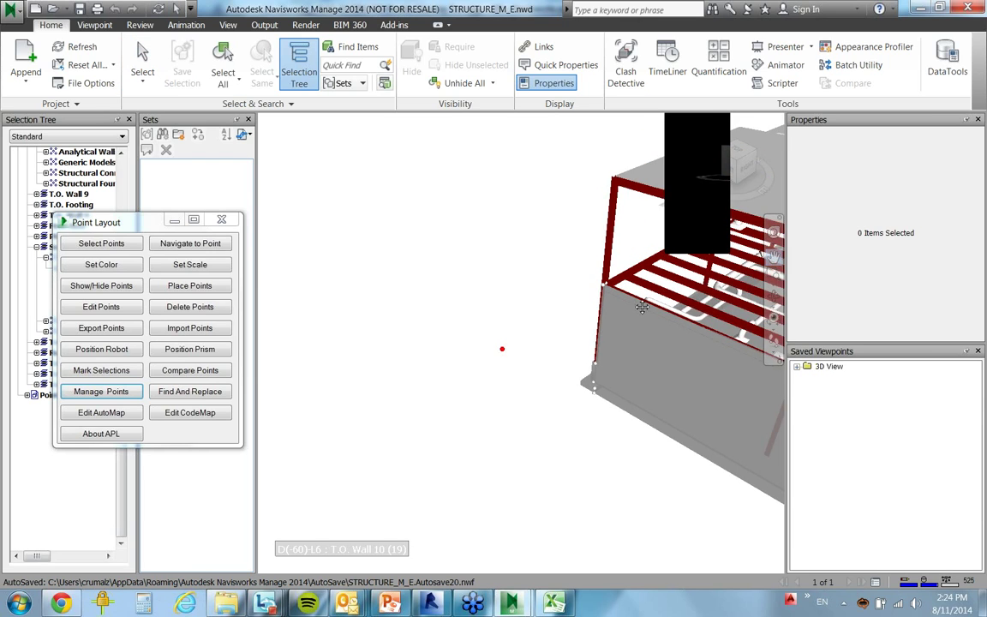
{"action": "left_click_drag", "start_coordinate": [651, 282], "coordinate": [701, 93]}
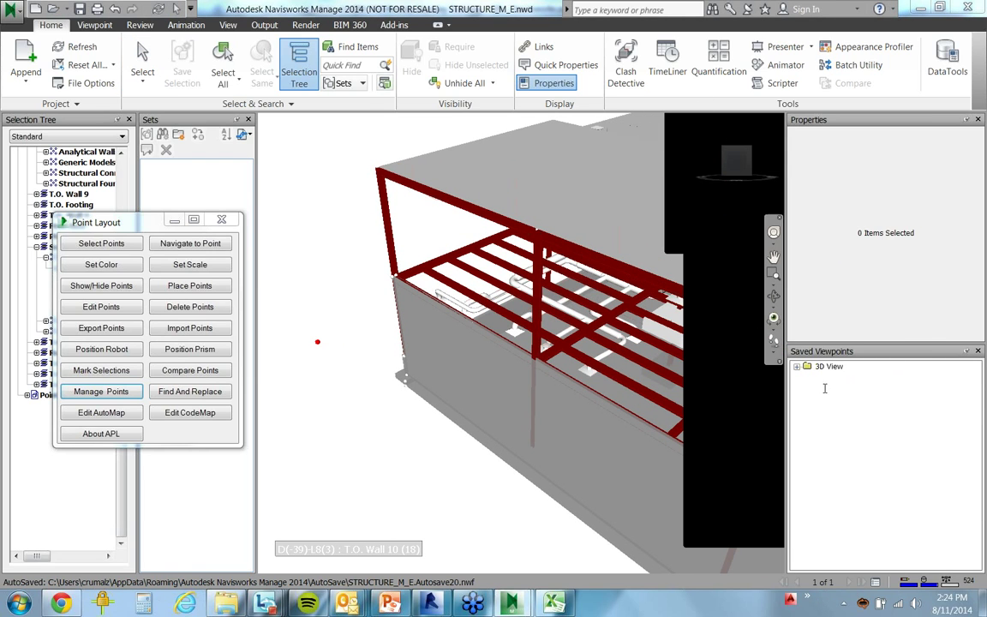